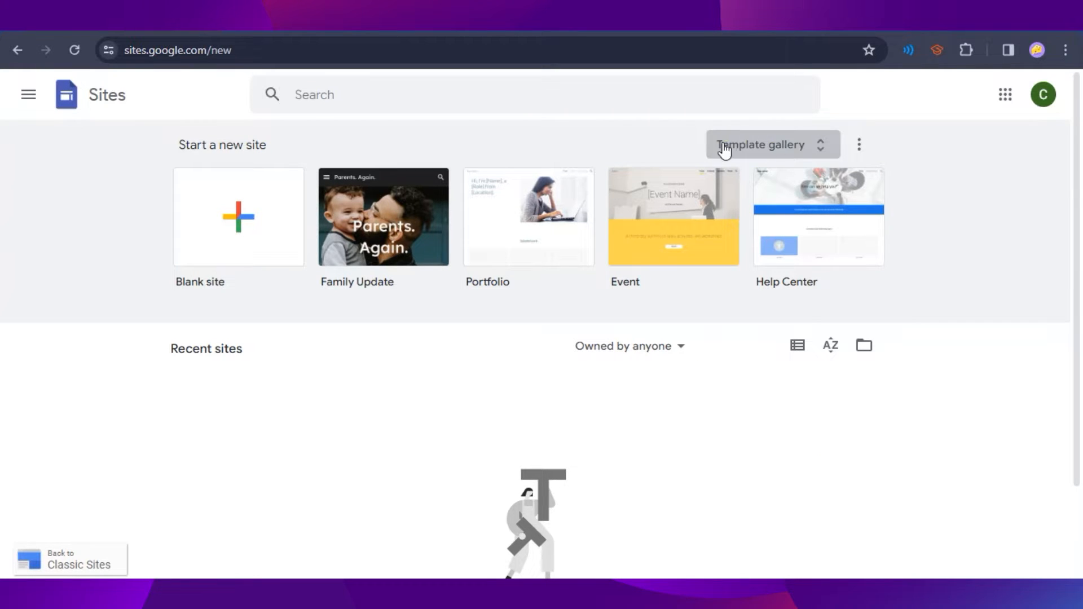
Browse the template gallery and start a new site from the Student Portfolio template in the Education section.
click(767, 148)
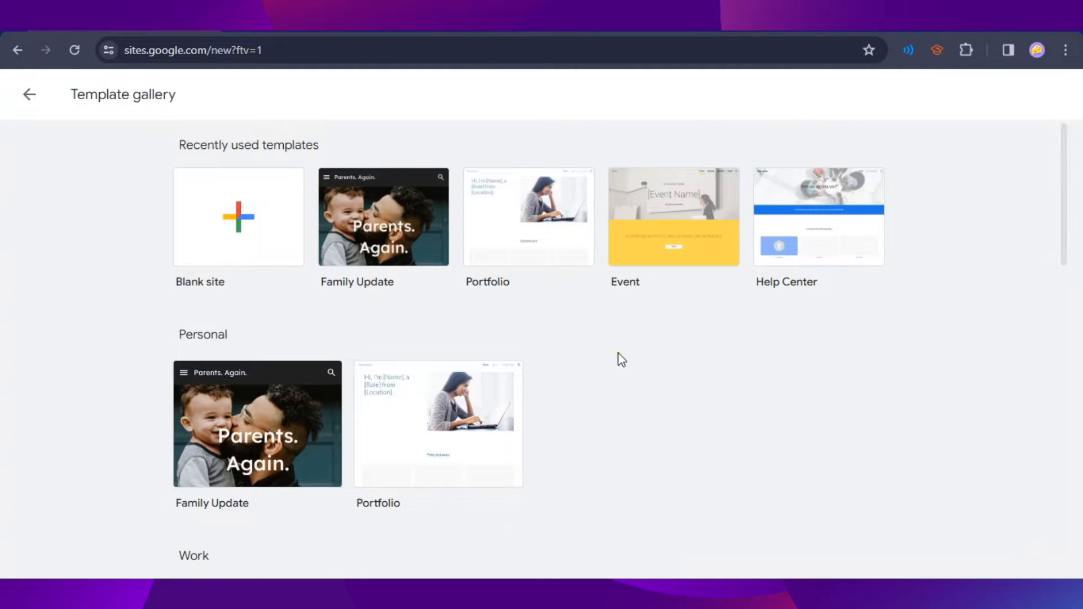
scroll(819, 372, down, 3)
scroll(720, 379, up, 3)
scroll(771, 367, down, 2)
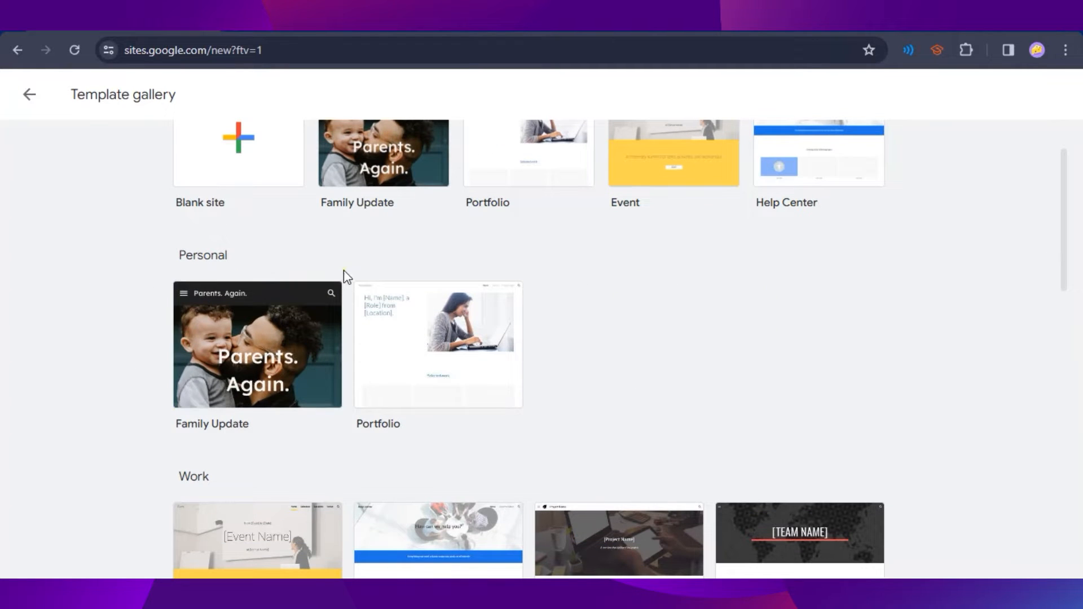
scroll(488, 341, down, 1)
scroll(488, 341, down, 5)
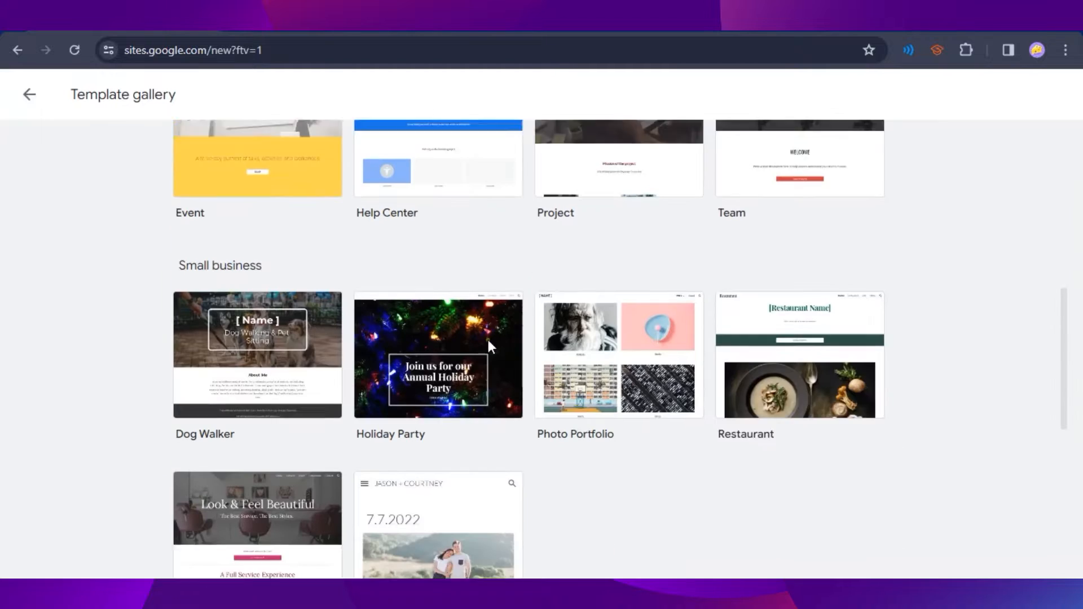
scroll(616, 428, down, 1)
scroll(622, 437, down, 4)
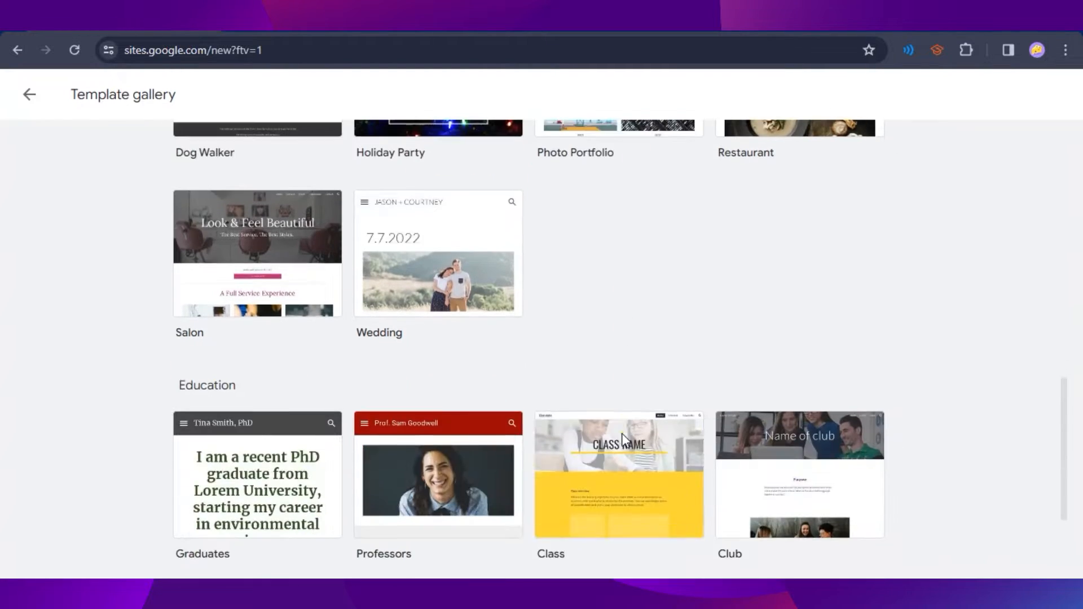
scroll(621, 433, down, 3)
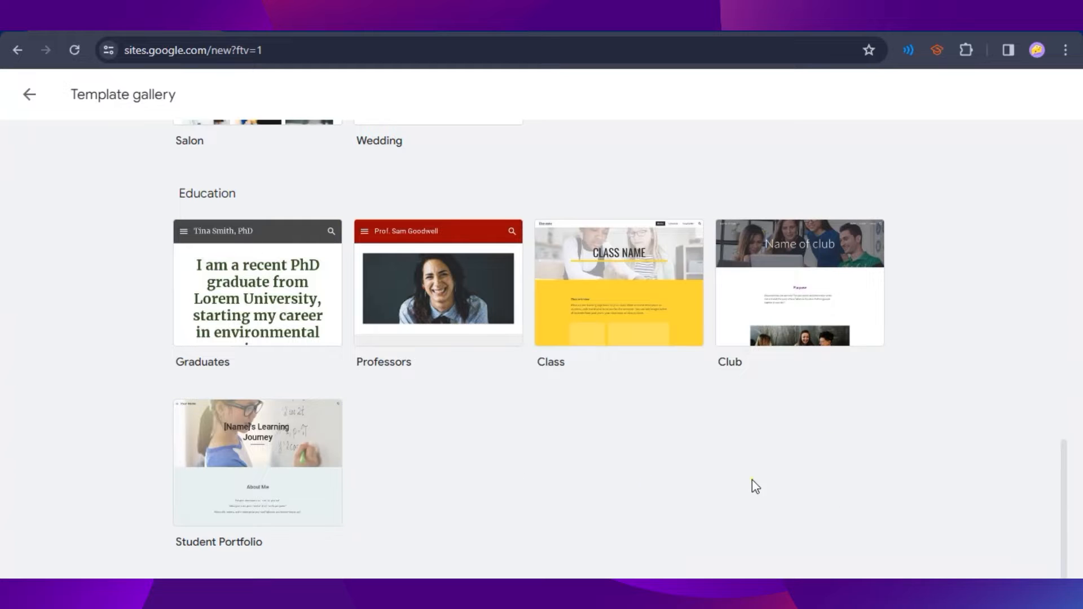
scroll(355, 471, up, 7)
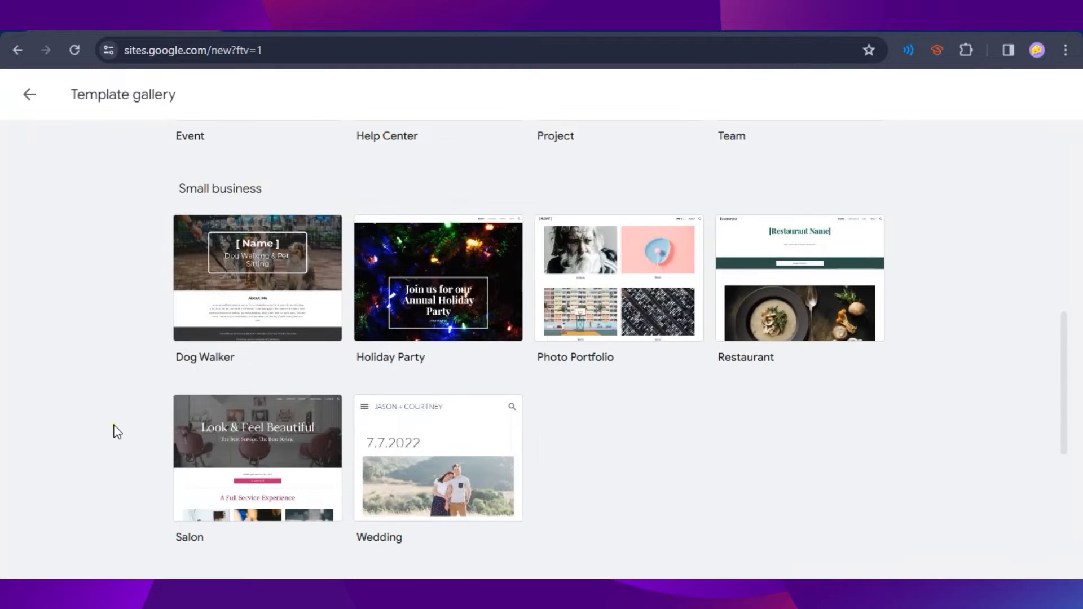
scroll(115, 431, down, 7)
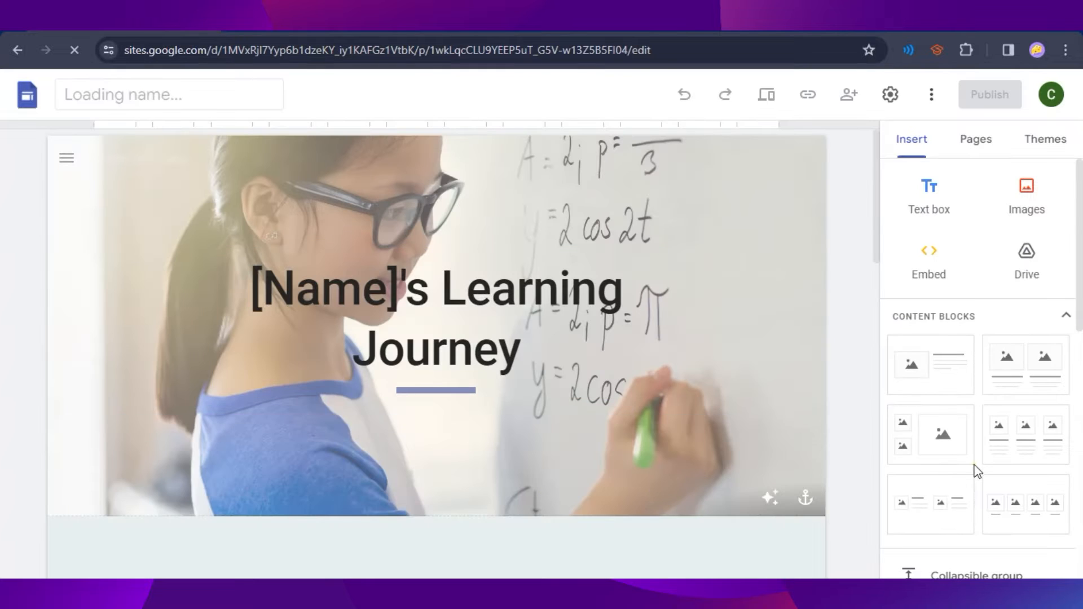
Look through the new site's home page and go through the introductory tour to its end.
scroll(851, 366, down, 10)
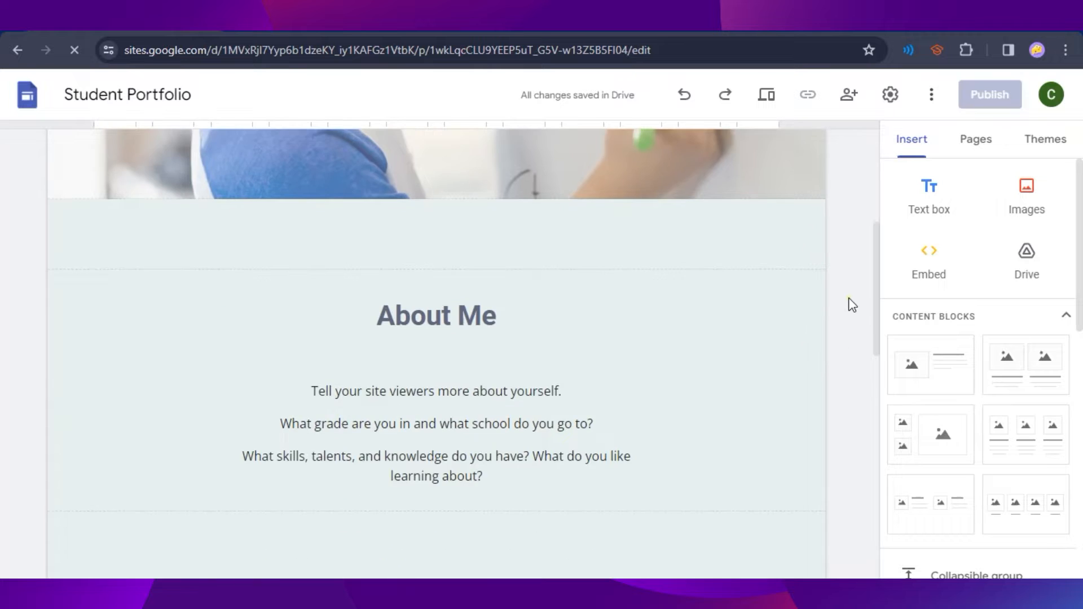
scroll(835, 445, down, 5)
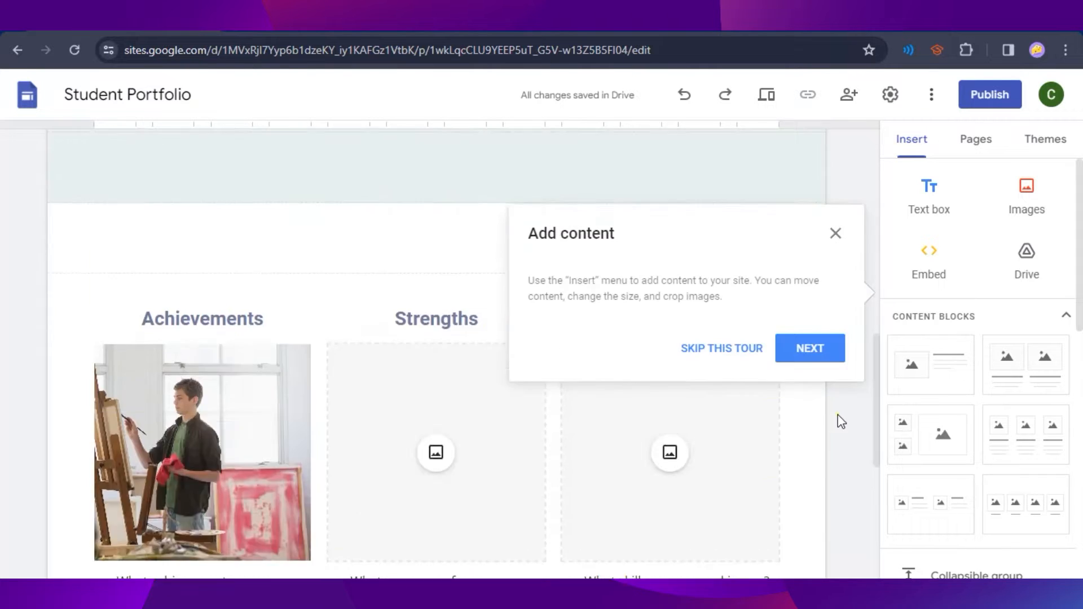
scroll(846, 439, up, 3)
scroll(846, 439, down, 1)
scroll(348, 184, up, 1)
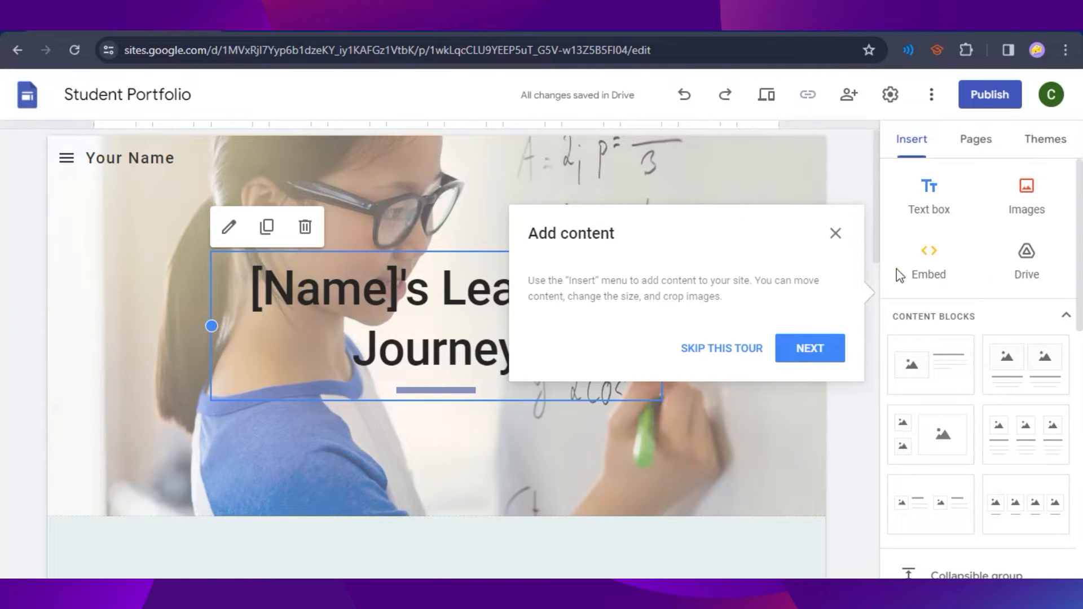
click(830, 351)
click(663, 541)
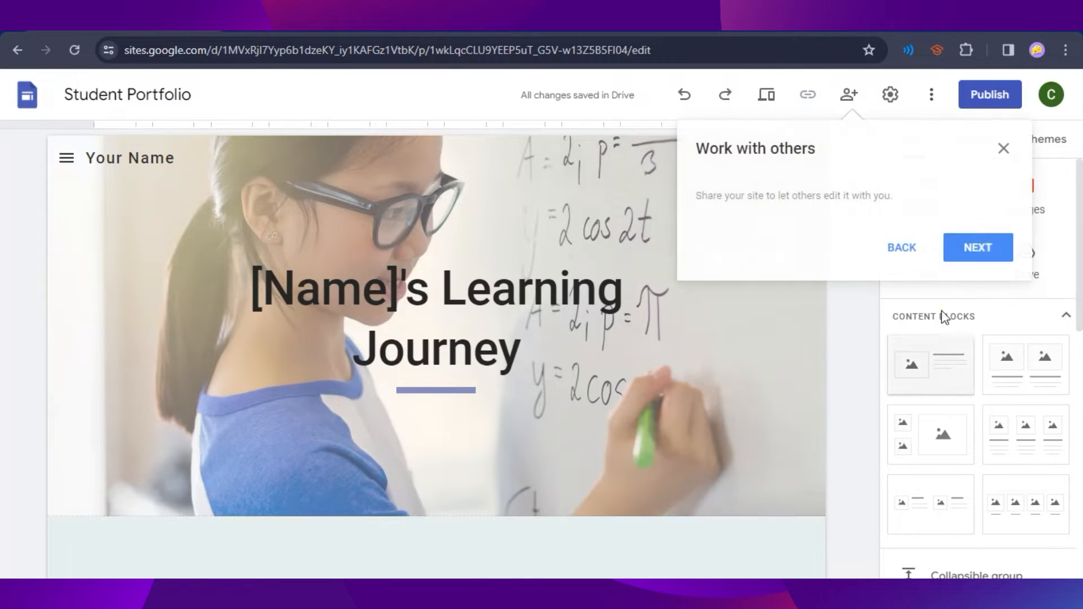
click(980, 253)
click(976, 254)
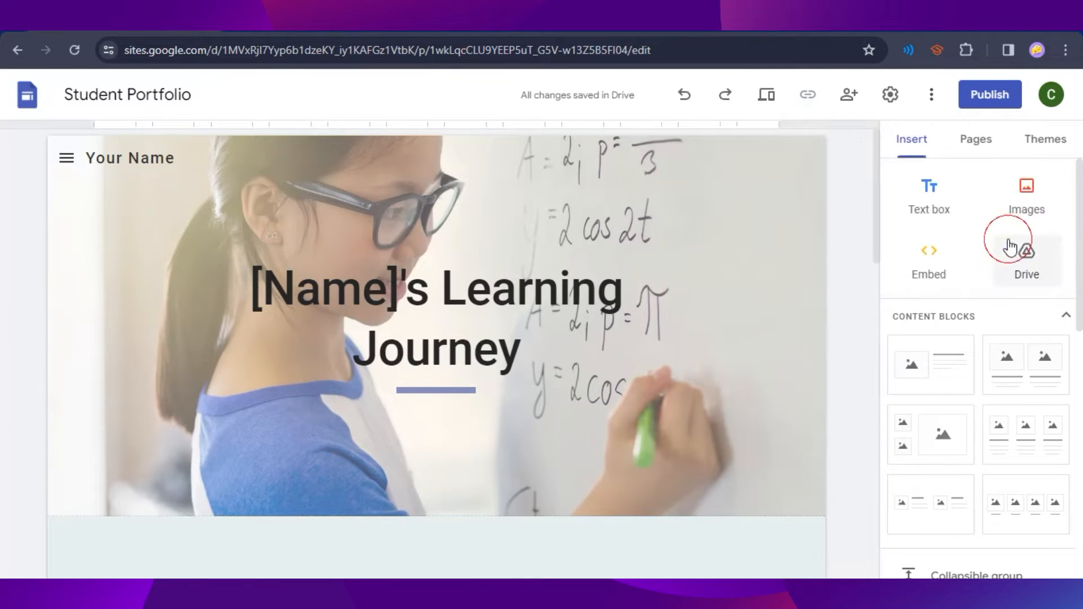
Examine the home page sections, the Classes page and the Activities page, and return to the Home page.
triple_click(470, 300)
scroll(471, 300, down, 5)
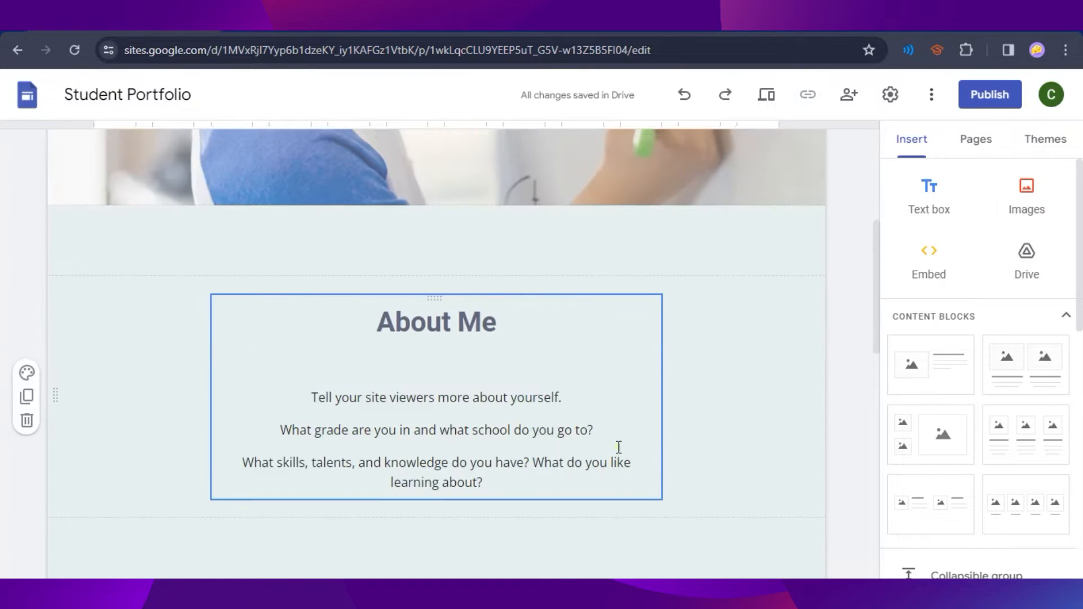
scroll(619, 447, up, 5)
triple_click(524, 344)
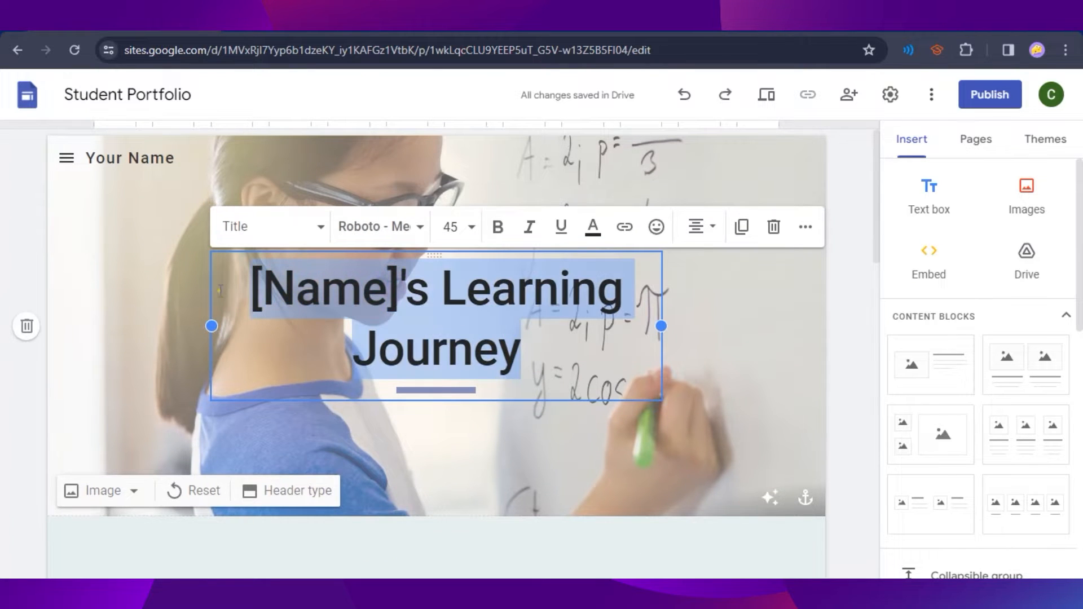
click(978, 148)
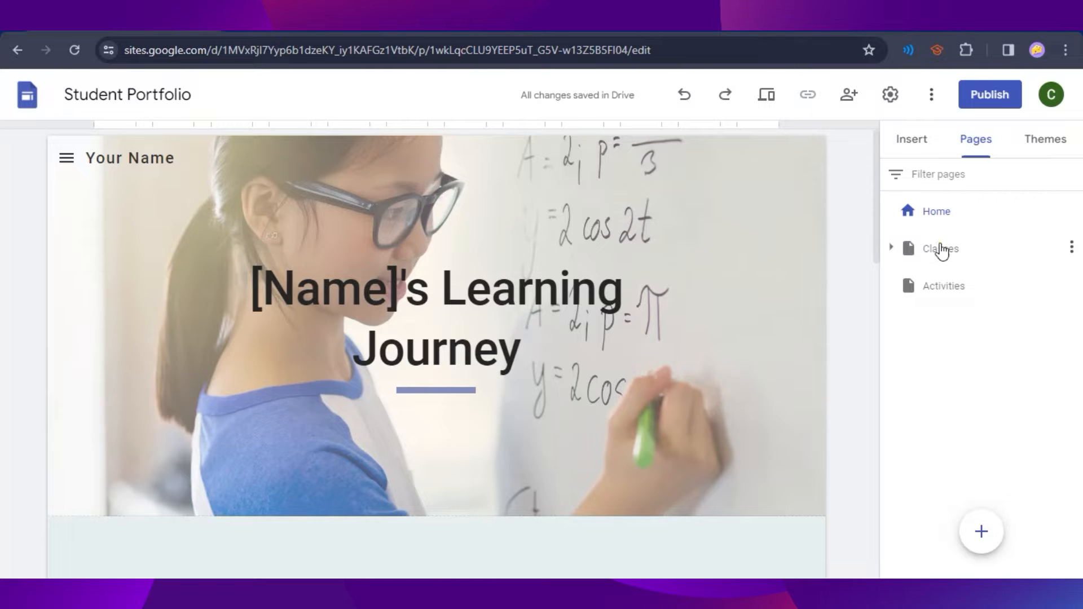
click(935, 248)
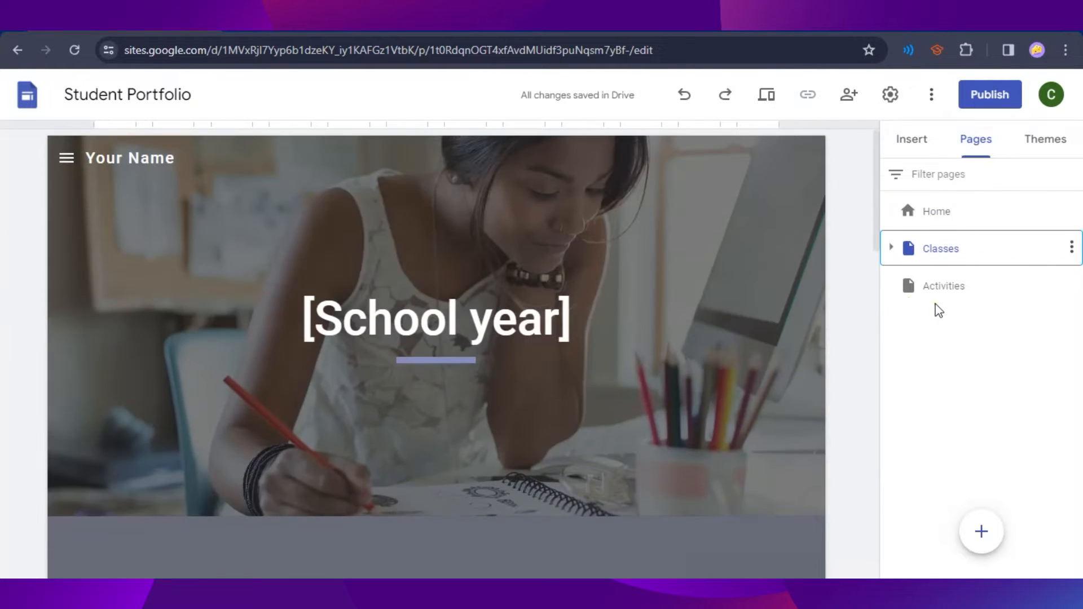
click(940, 287)
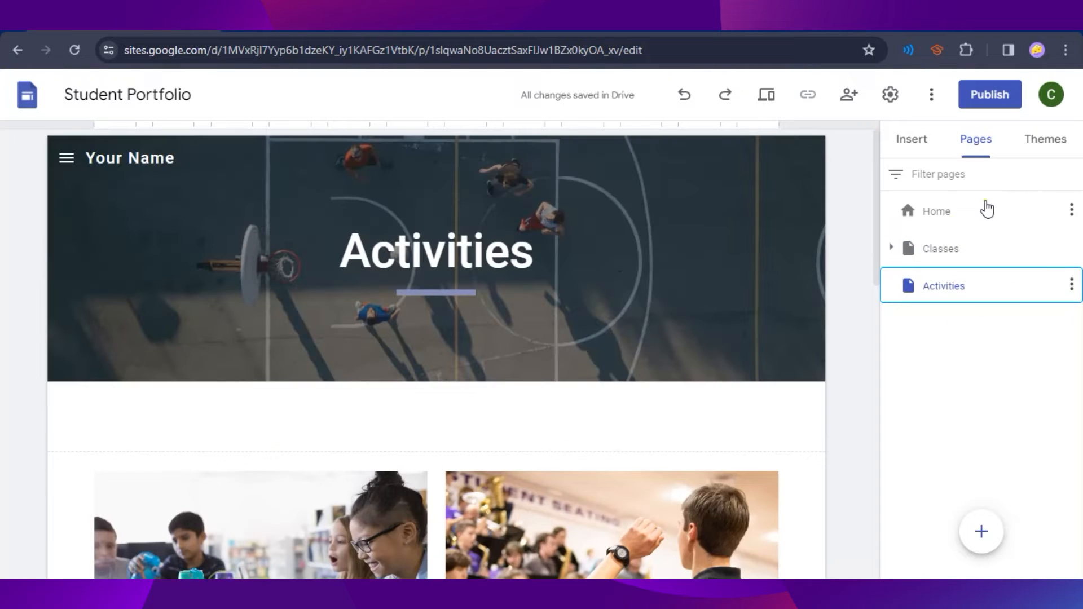
click(955, 212)
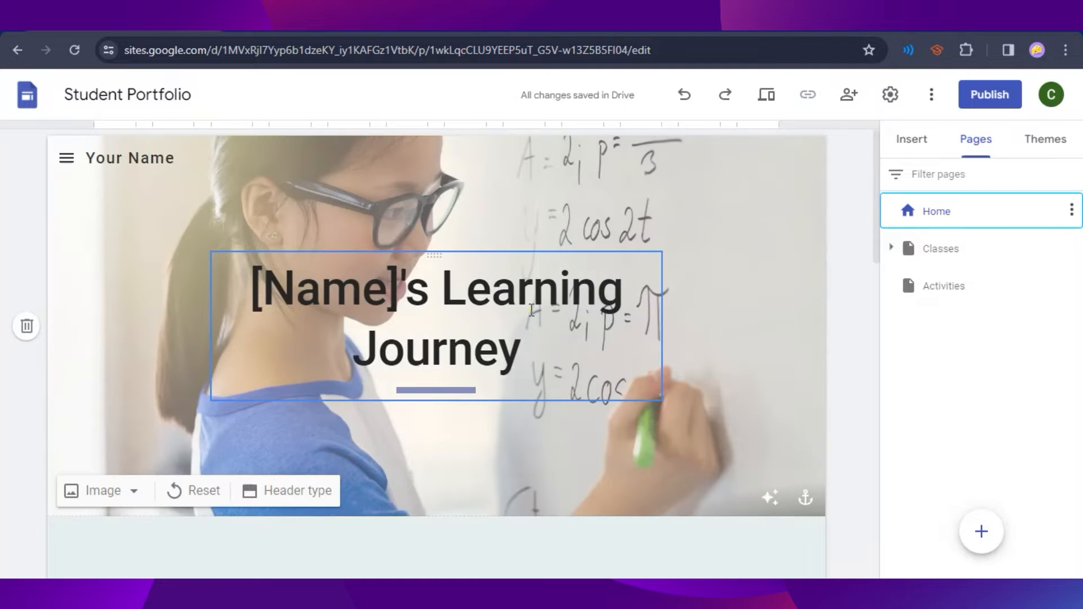
Replace the home page header title with "Tine's Graphics".
click(481, 361)
drag(523, 362, 250, 285)
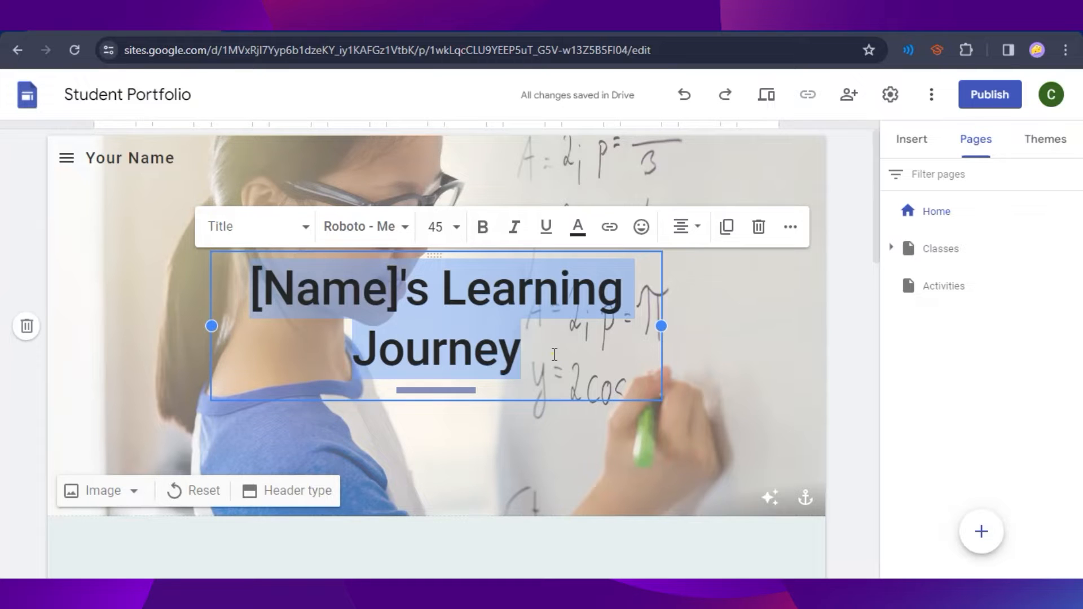
text(Tine's Graphics)
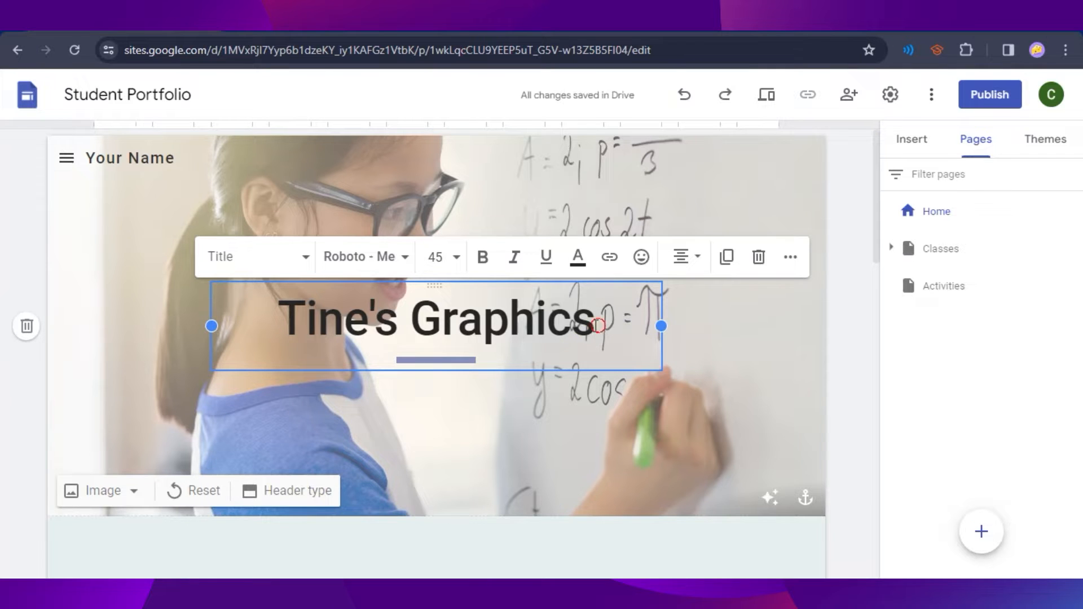
Browse the available fonts and change the header title's font to EB Garamond.
drag(594, 326, 279, 324)
click(383, 265)
scroll(462, 327, down, 5)
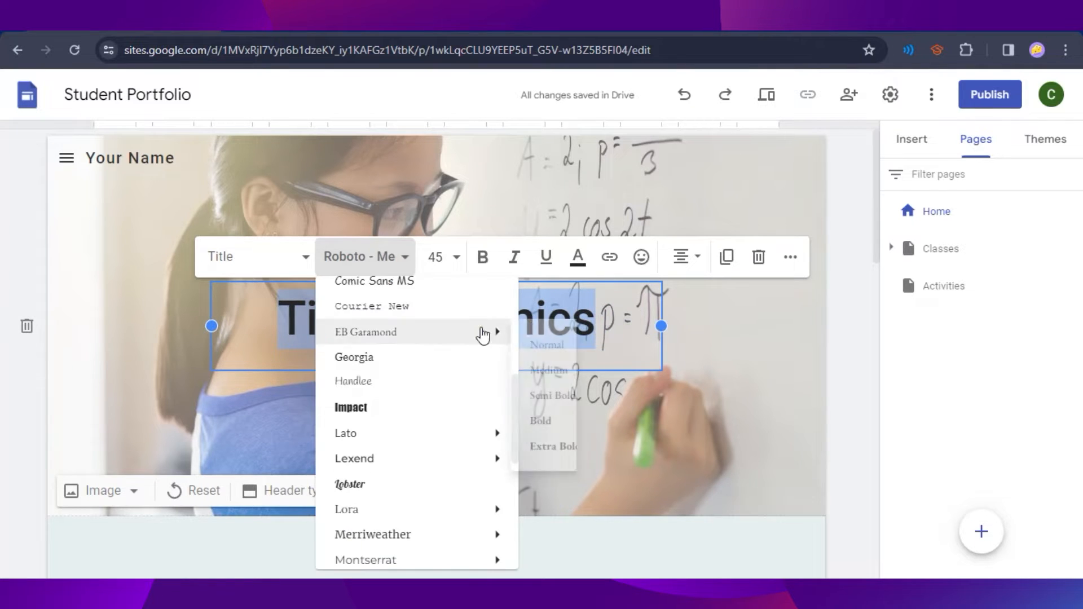
click(633, 322)
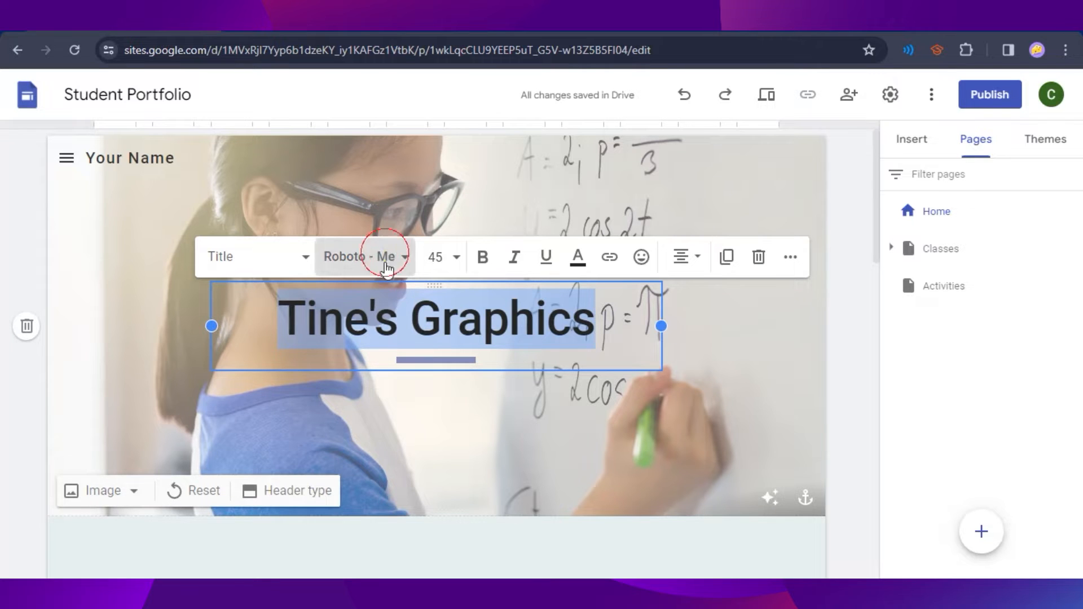
click(370, 258)
scroll(417, 417, down, 4)
scroll(417, 434, down, 3)
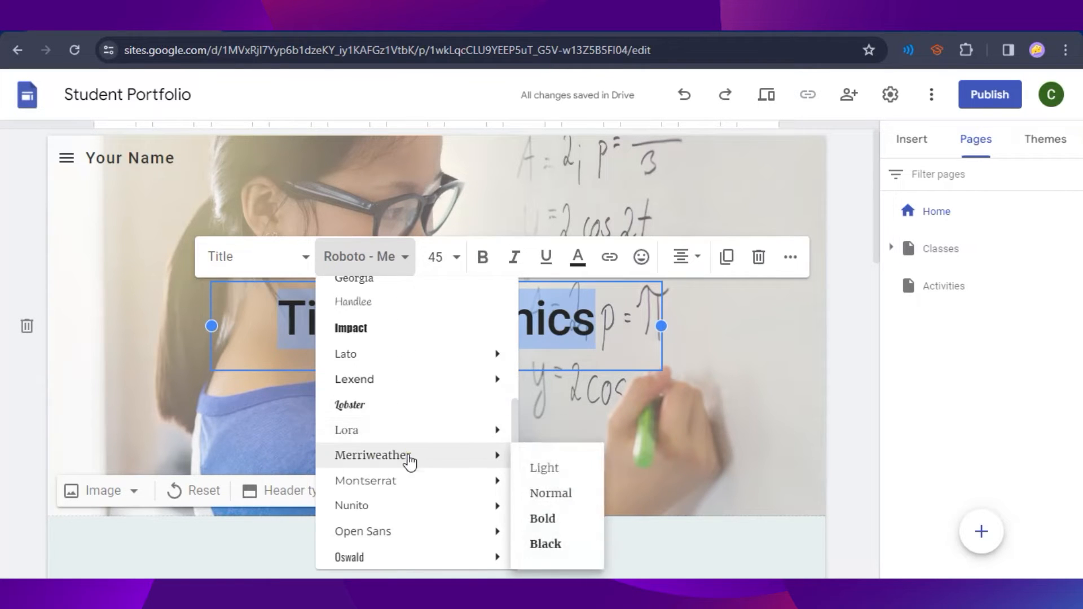
scroll(406, 490, down, 2)
mouse_move(396, 441)
scroll(406, 479, down, 3)
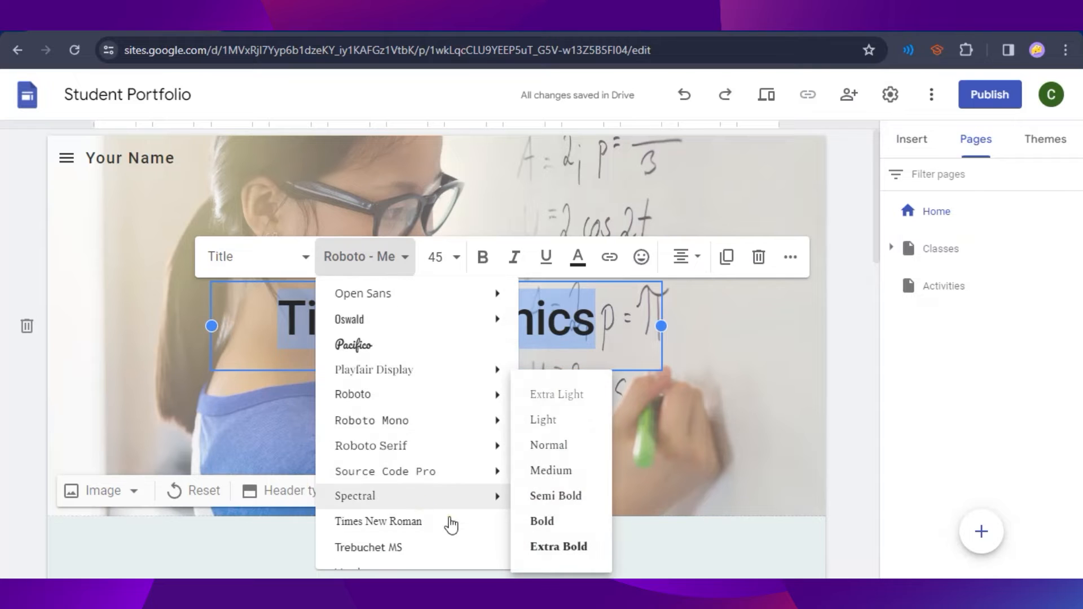
scroll(417, 507, down, 1)
scroll(394, 480, up, 12)
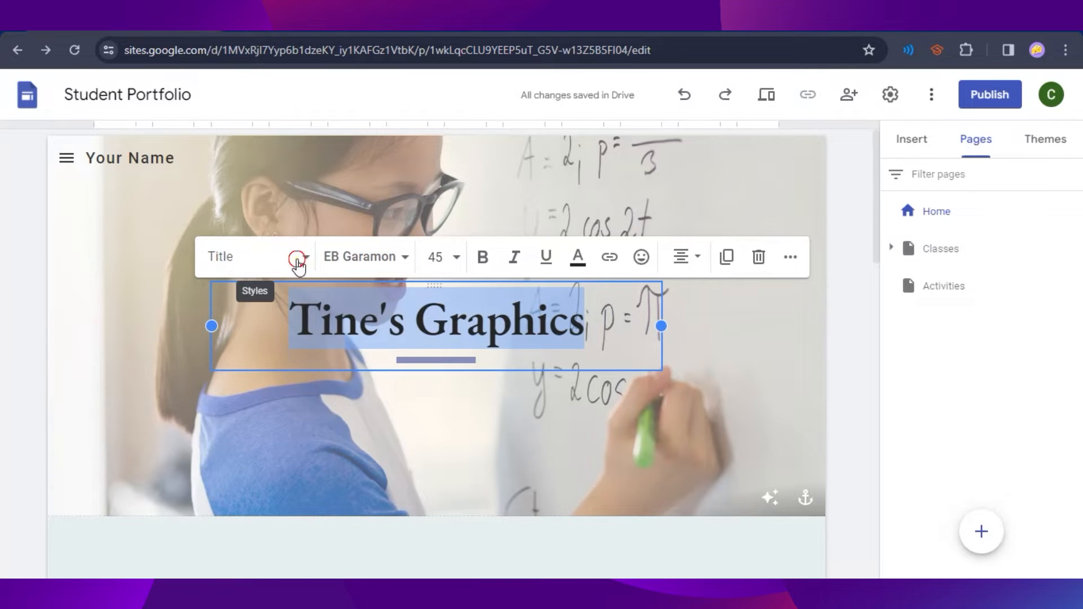
Look at the text styles for the header title and try a font size of 60 on it.
click(298, 260)
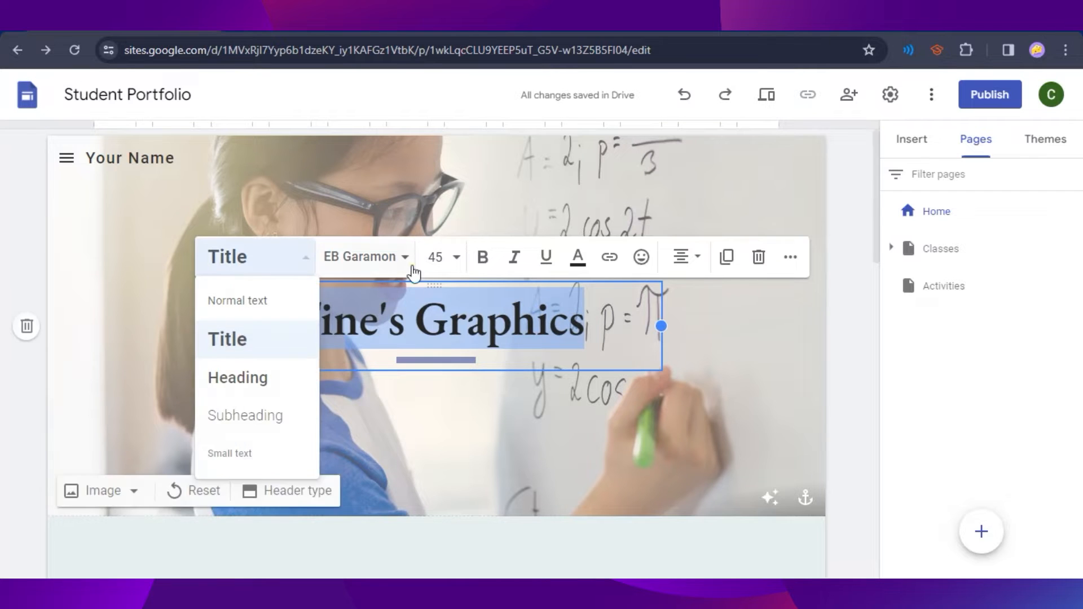
click(489, 331)
drag(590, 324, 269, 324)
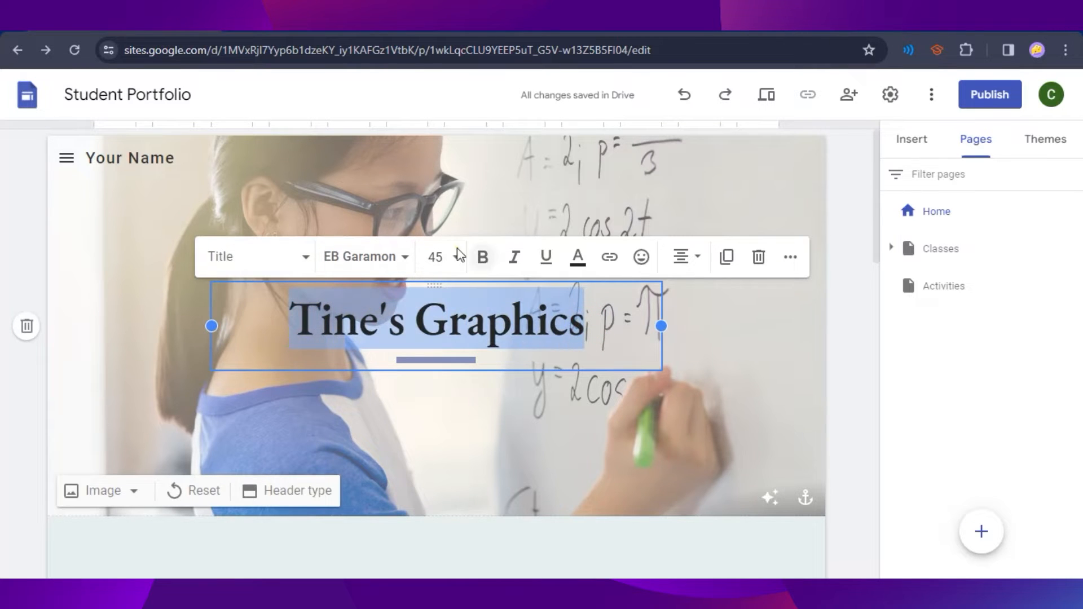
click(448, 257)
scroll(434, 451, down, 5)
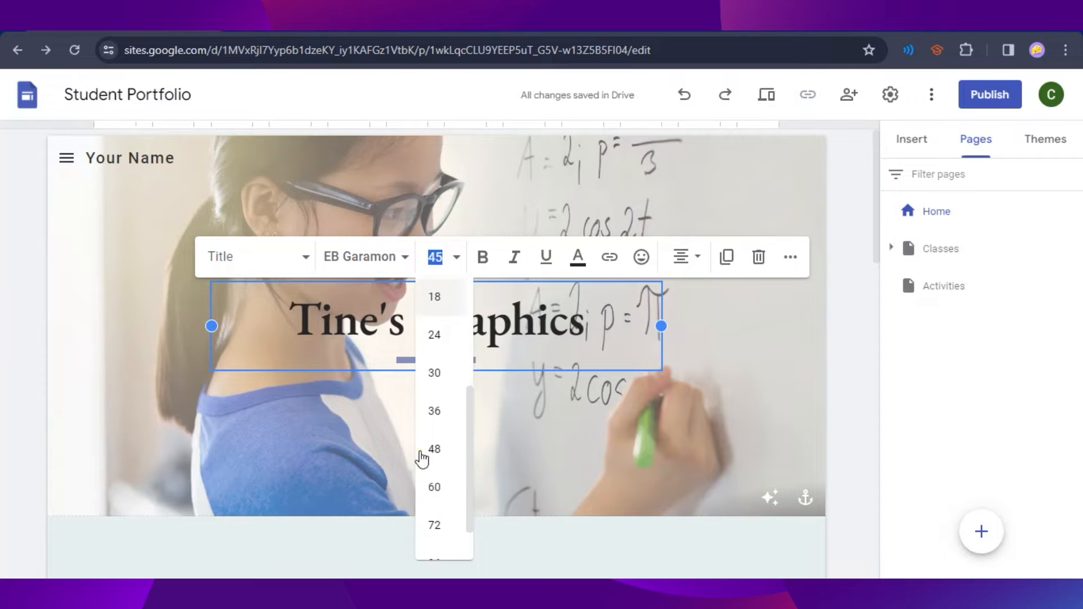
click(434, 458)
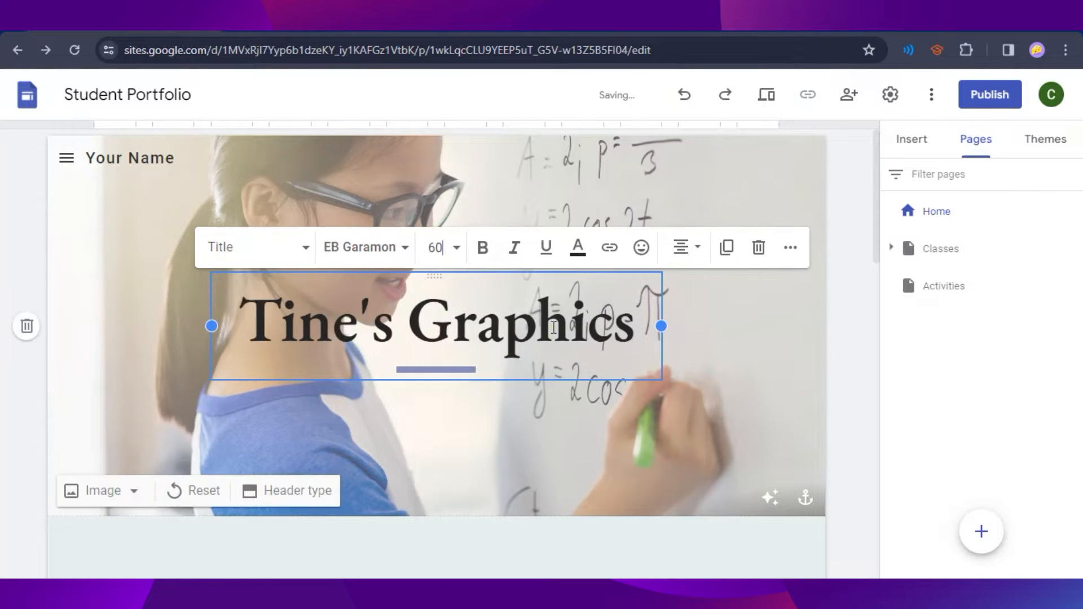
Set the header title's font size to 48.
drag(644, 334, 242, 335)
click(438, 247)
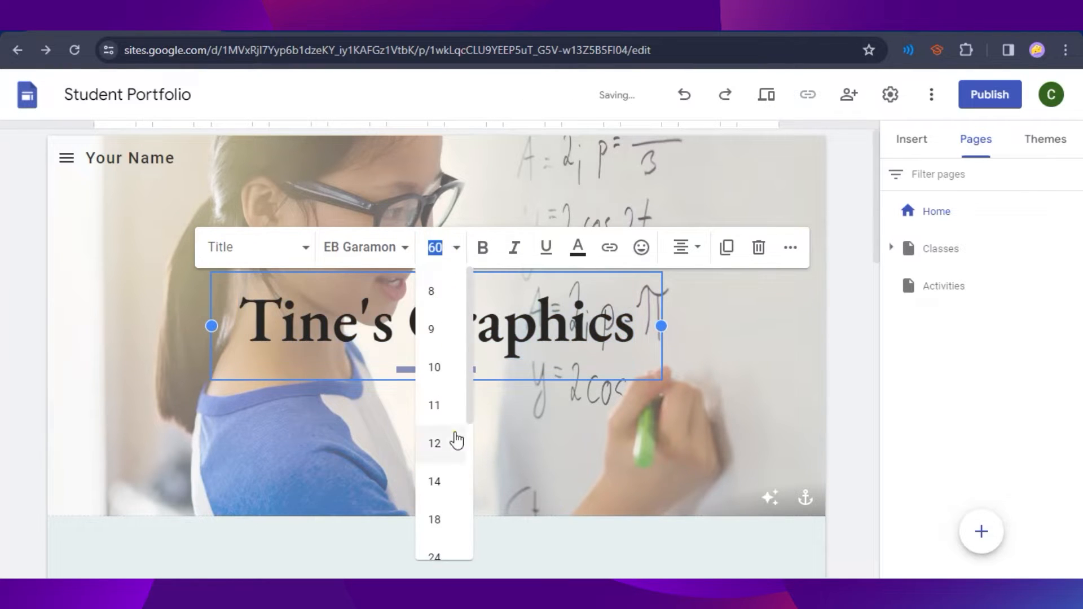
scroll(448, 485, down, 2)
scroll(448, 485, down, 2)
click(440, 418)
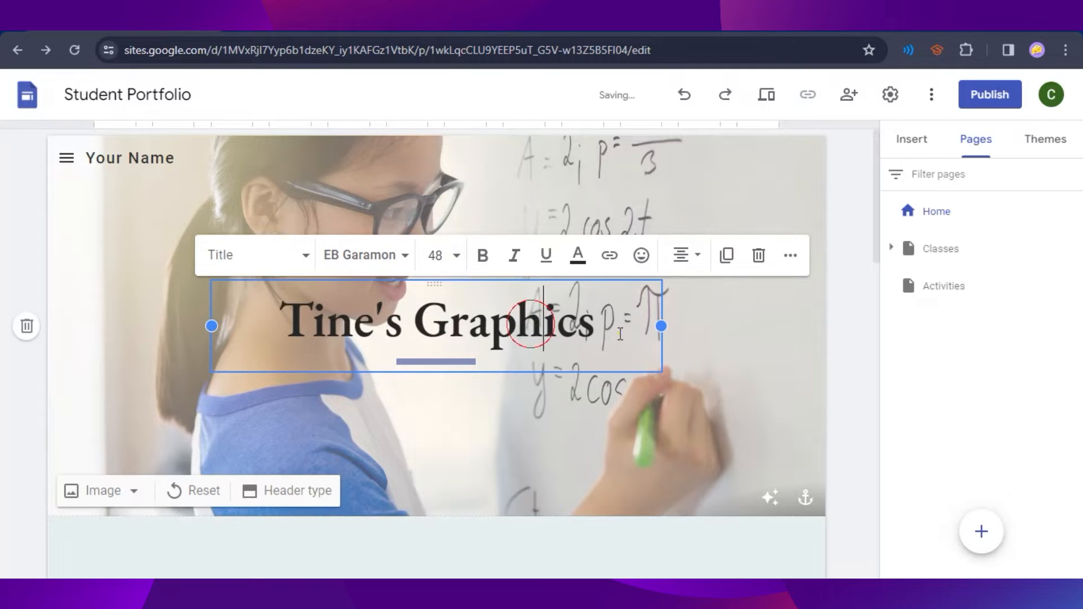
Examine the text colour options for the header title without applying one.
drag(595, 324, 303, 323)
click(549, 341)
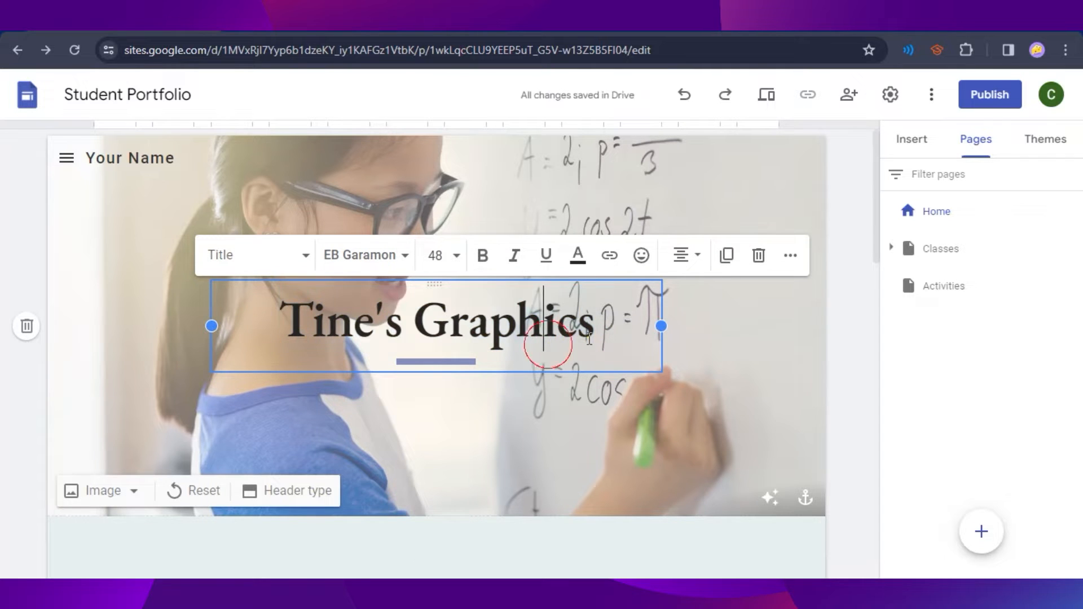
drag(622, 326, 265, 326)
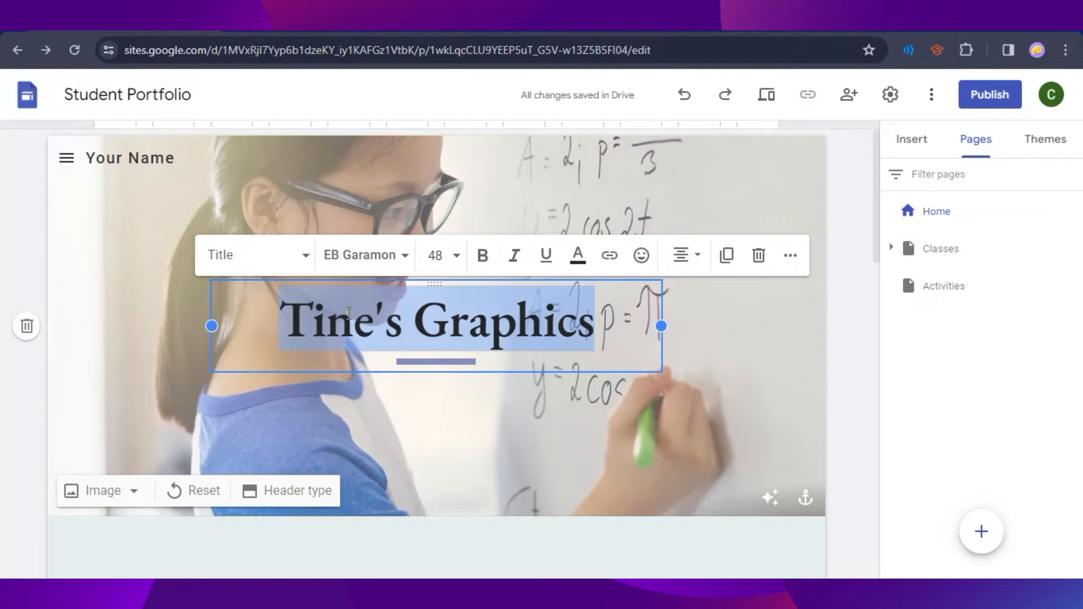
click(576, 269)
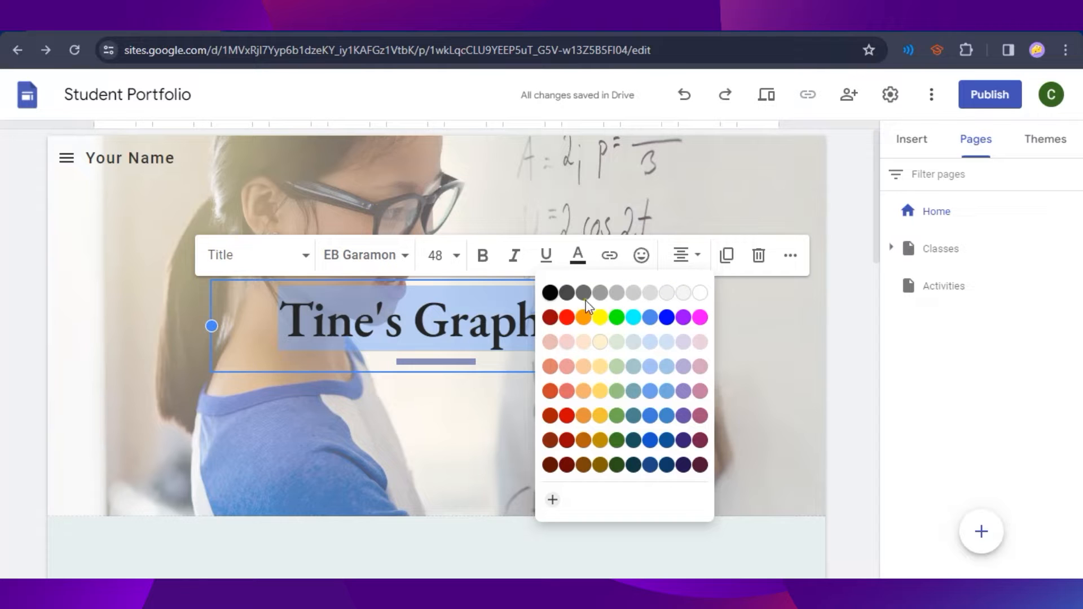
click(649, 262)
double_click(563, 344)
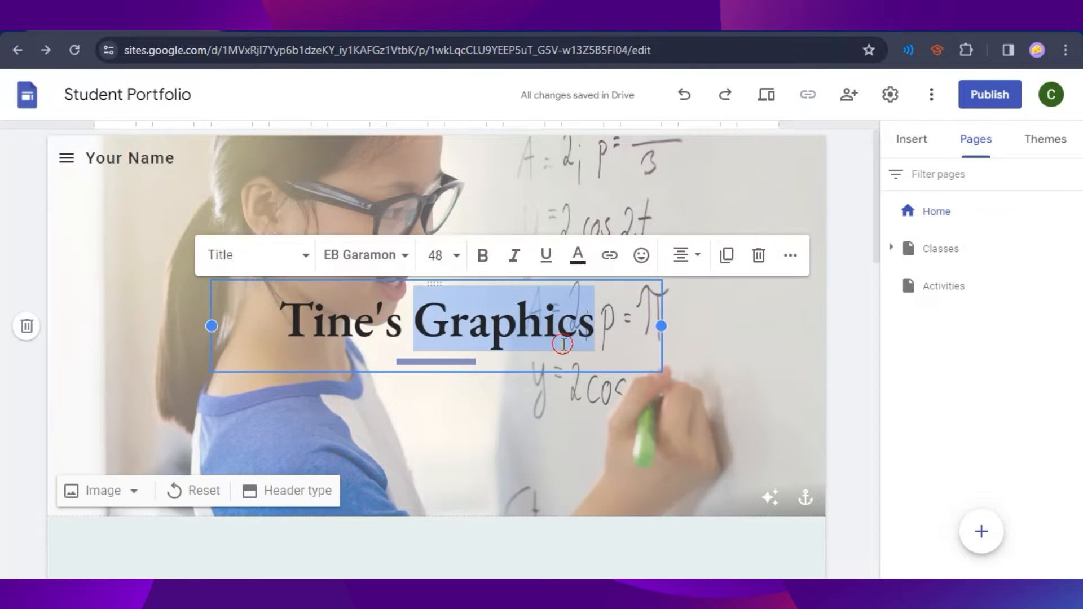
Look at the emoji and text alignment options for the header title, leaving them unapplied, and deselect the title.
click(641, 256)
click(579, 323)
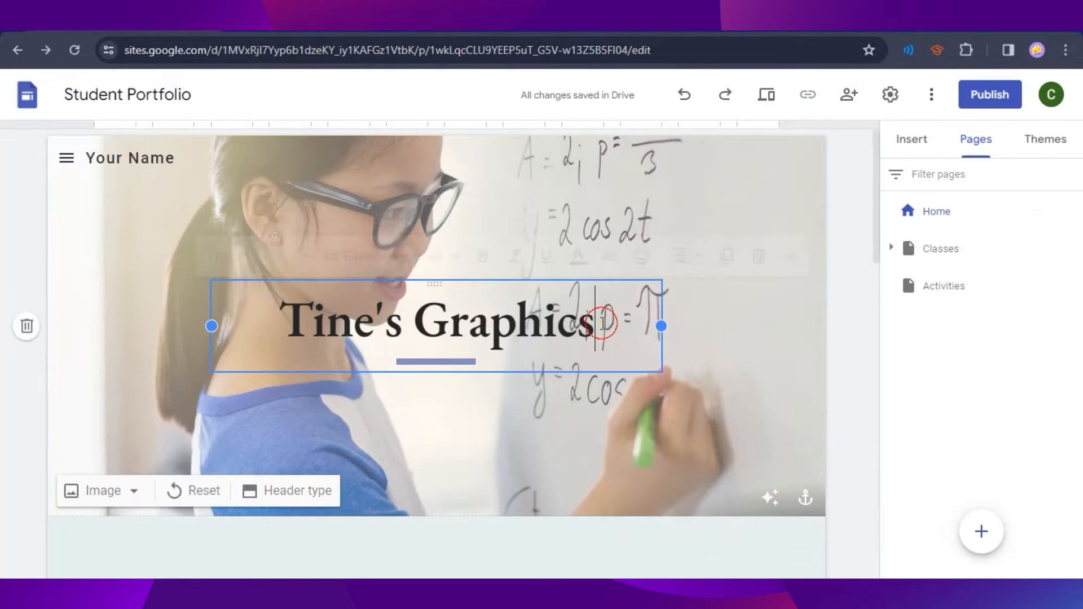
triple_click(598, 333)
click(683, 256)
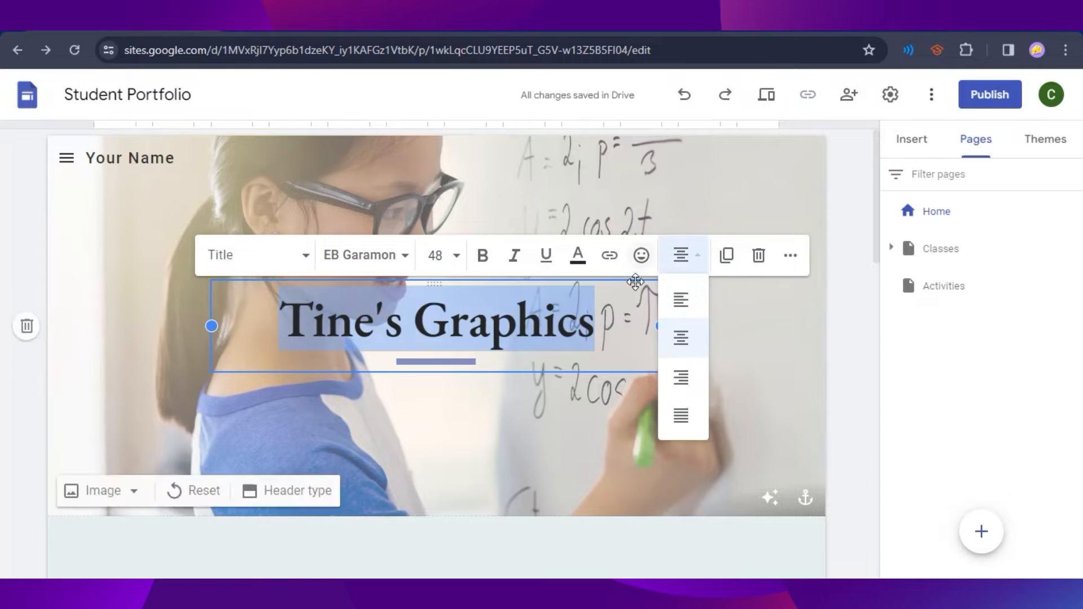
click(693, 268)
click(471, 360)
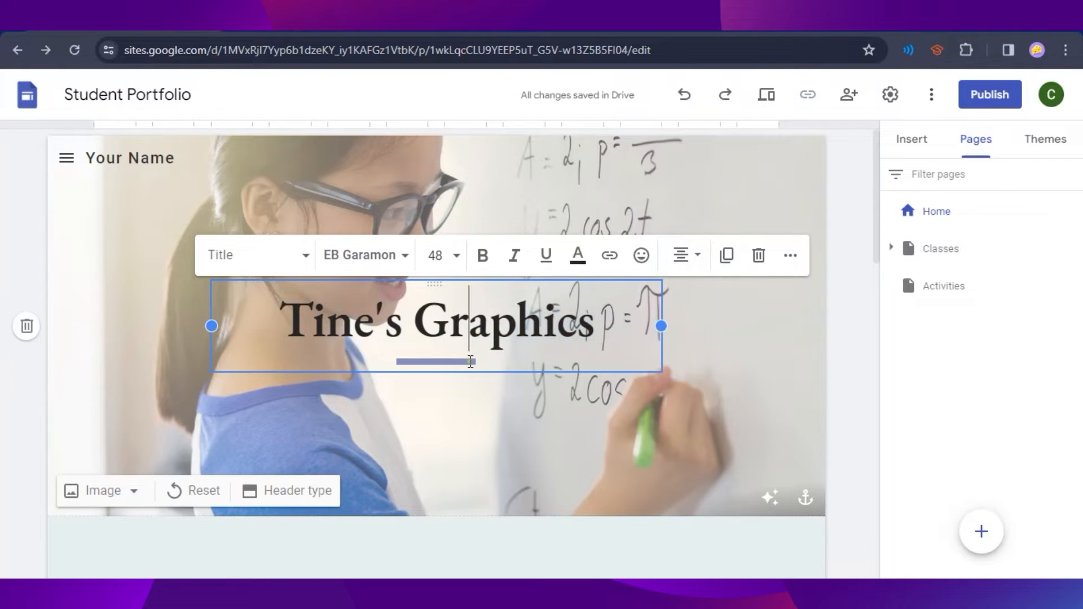
click(739, 331)
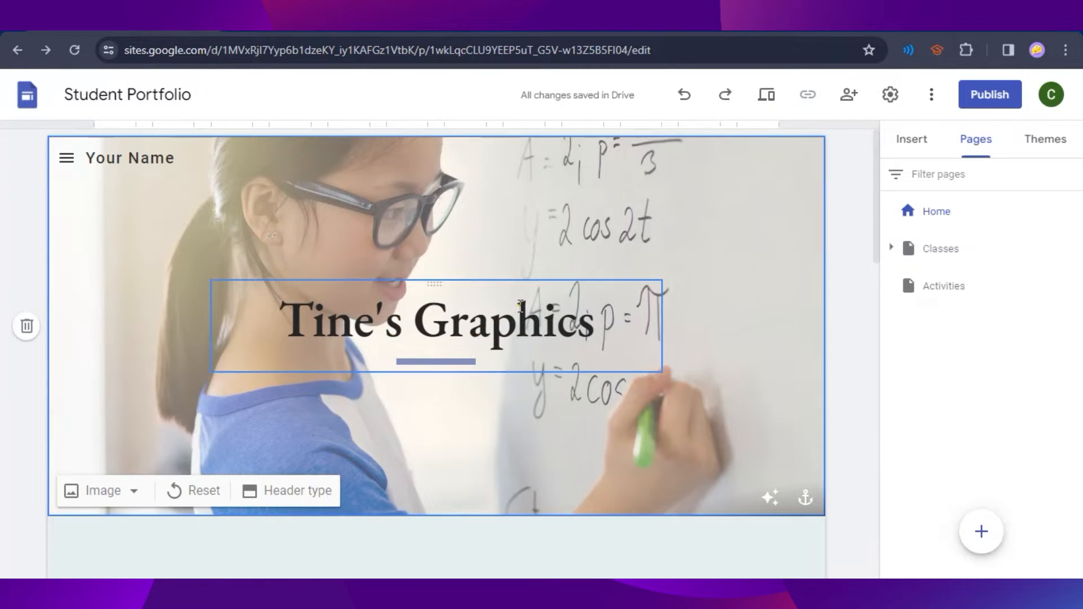
click(741, 306)
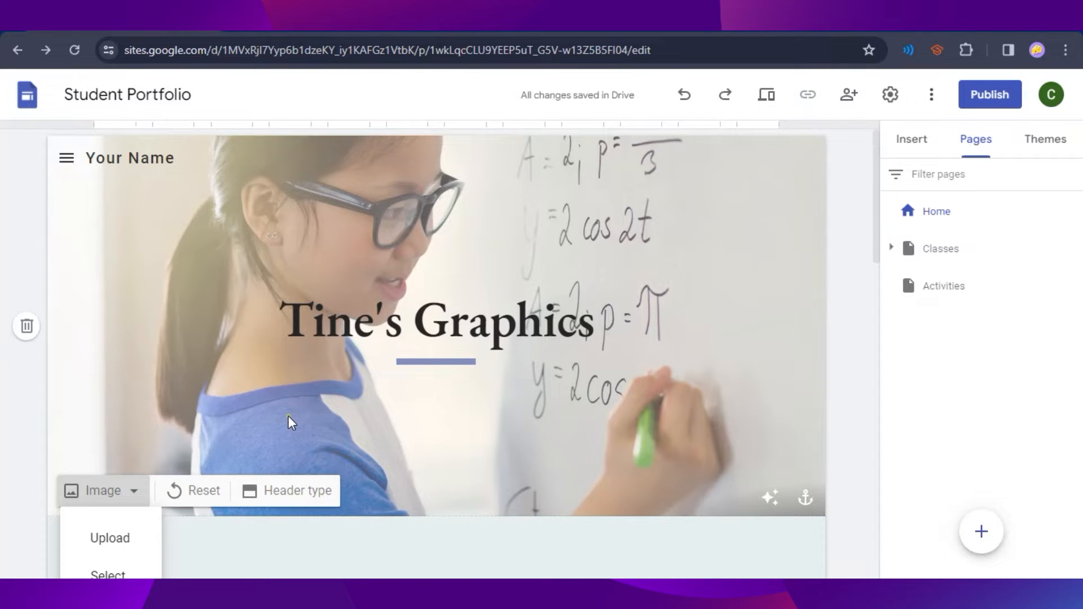
Look at the file upload option for the header image and close the file chooser without picking a file.
scroll(289, 415, down, 2)
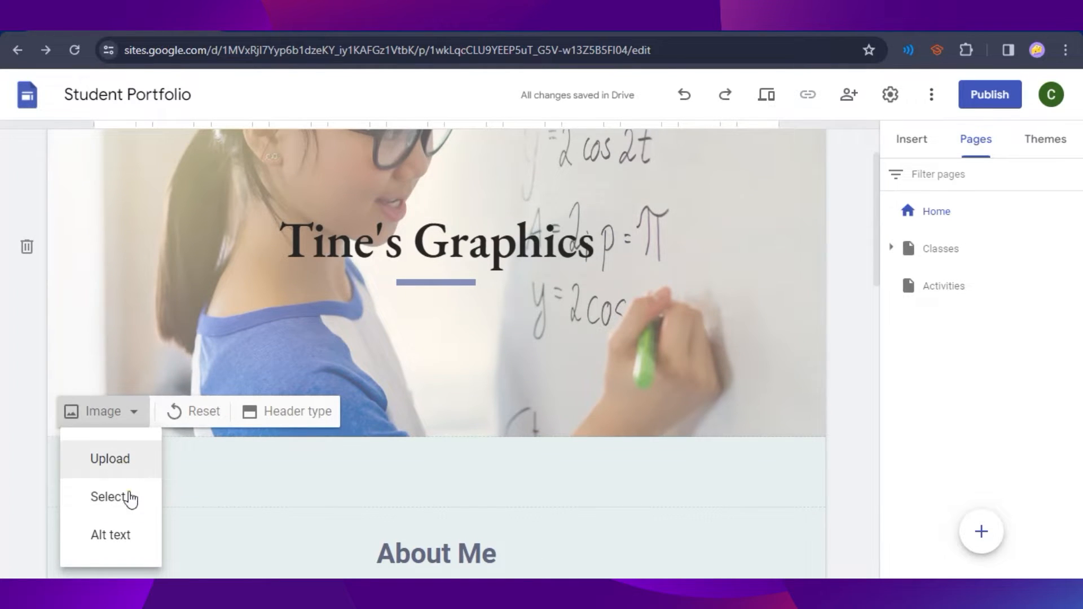
click(115, 451)
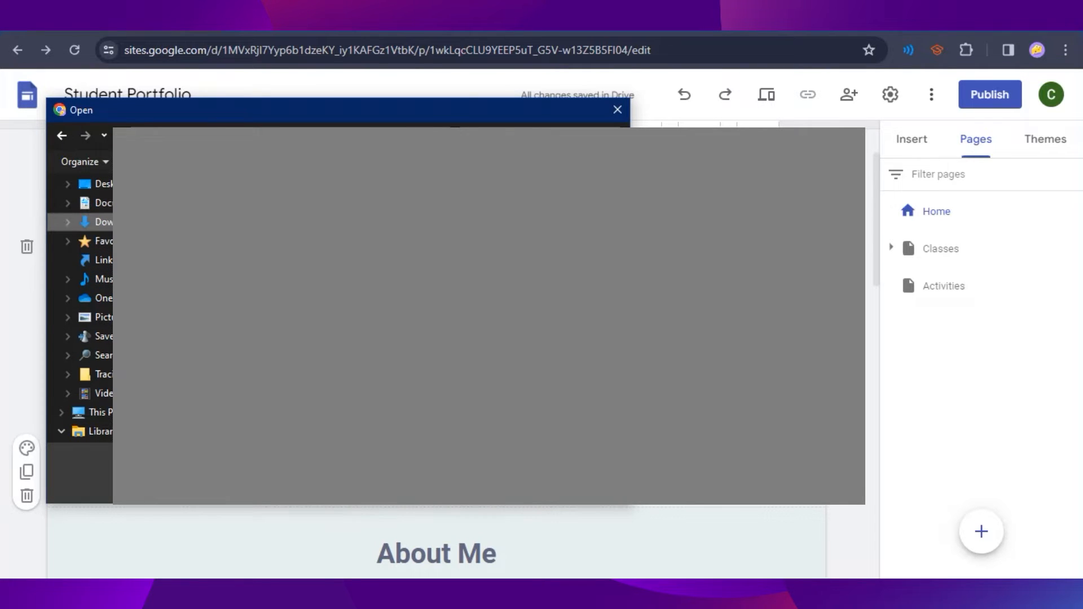
drag(442, 113, 624, 76)
key(Escape)
Look through the header image sources: Gallery, By URL, Google Images, Photos and Google Drive.
click(122, 416)
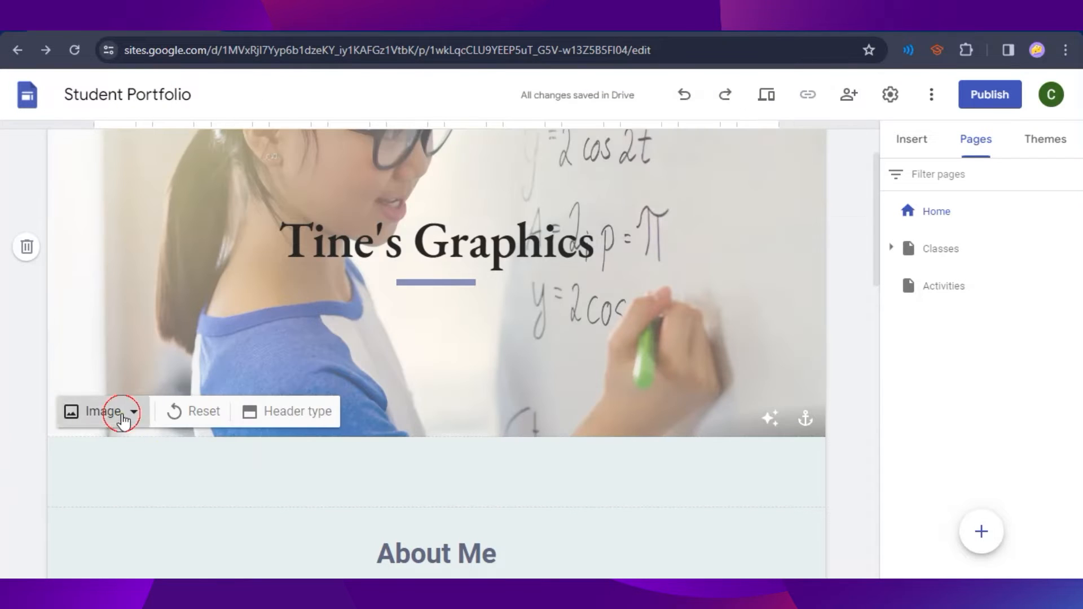
click(123, 499)
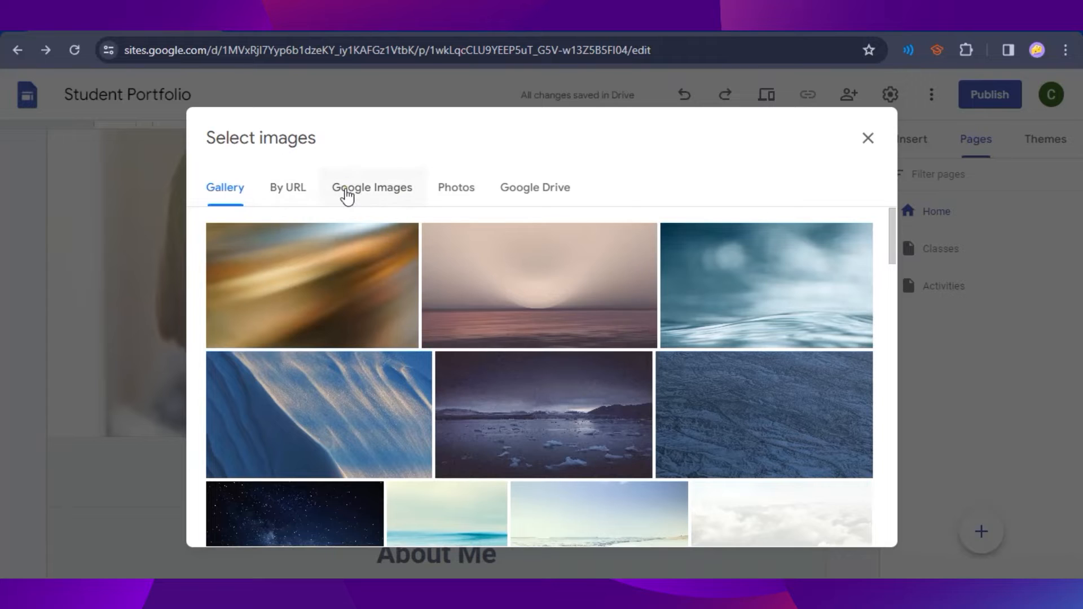
click(347, 195)
click(280, 187)
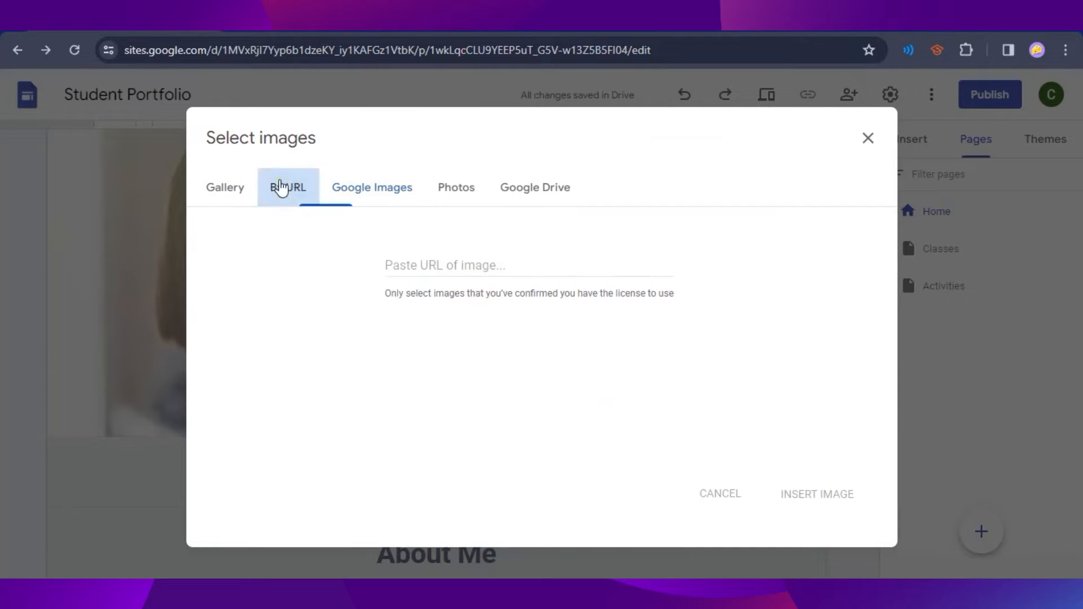
click(477, 194)
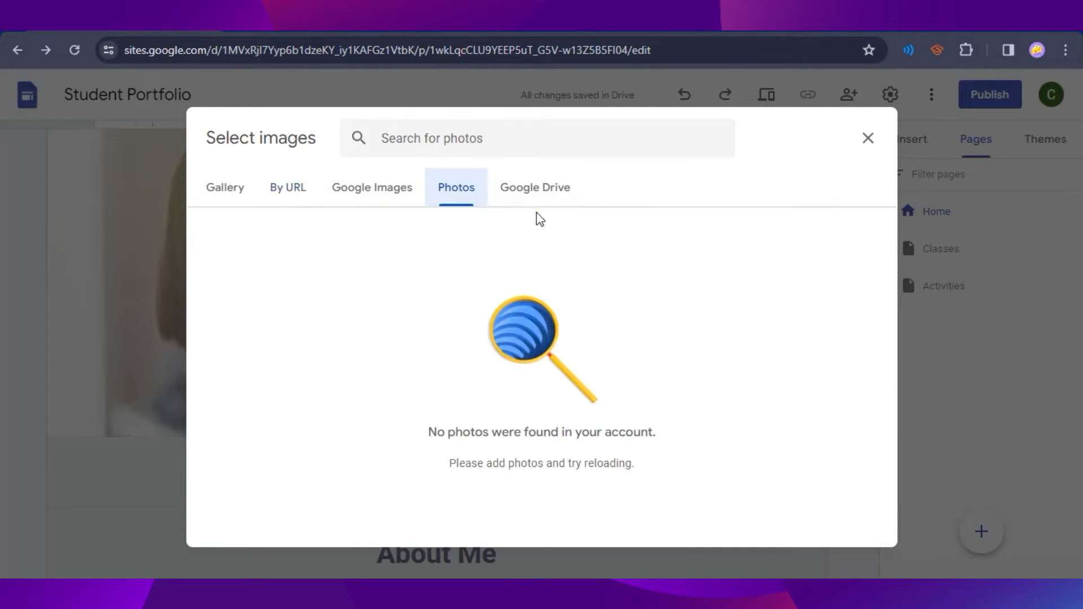
click(531, 197)
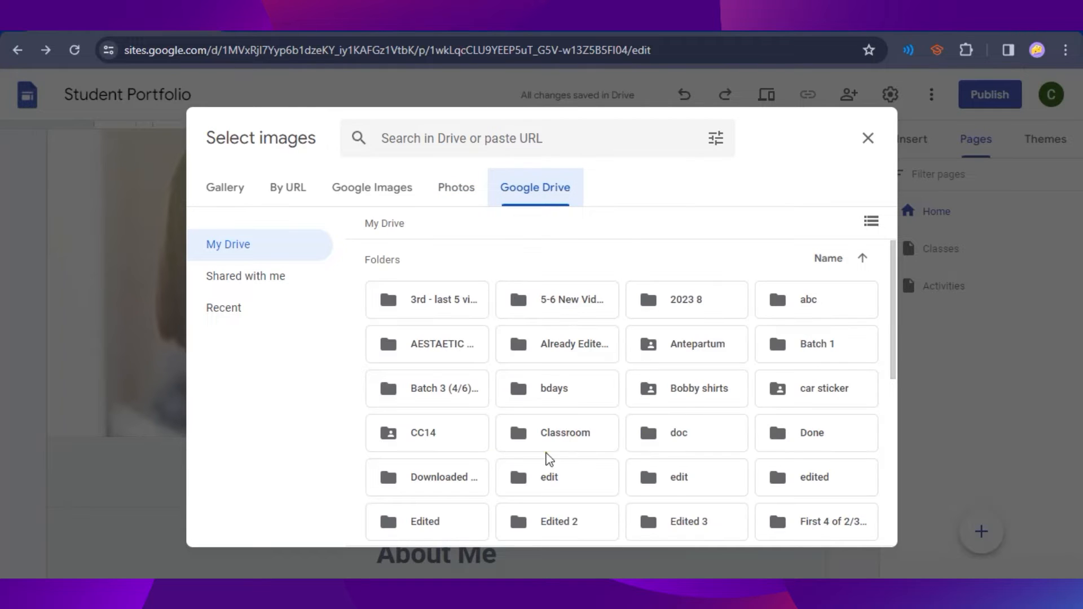
click(216, 183)
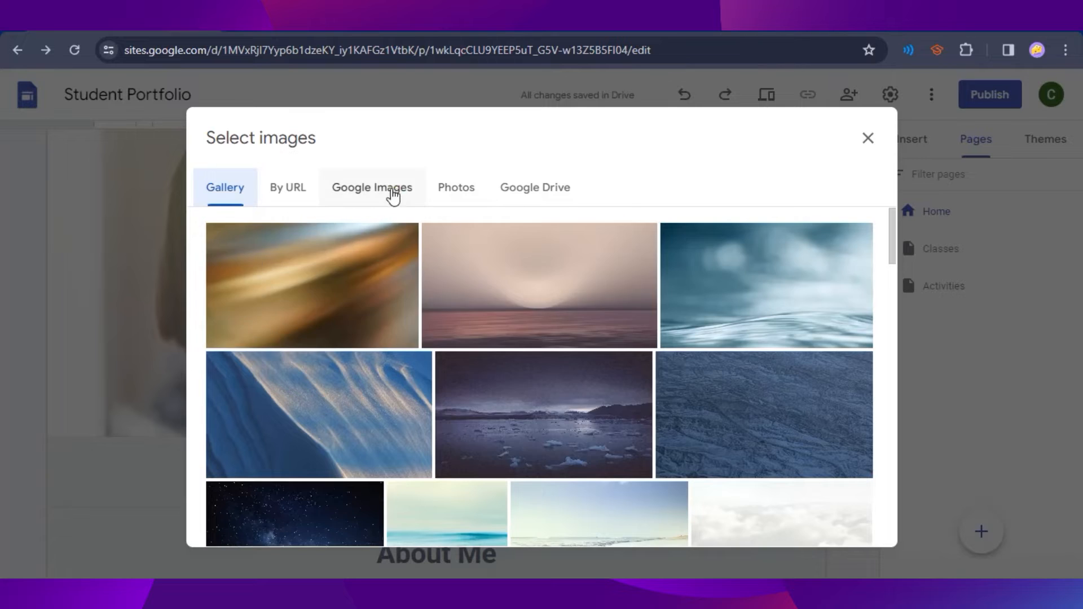
Search Google Images for "graphics" and set the illustration of a dark-haired woman on orange as the header image.
click(394, 192)
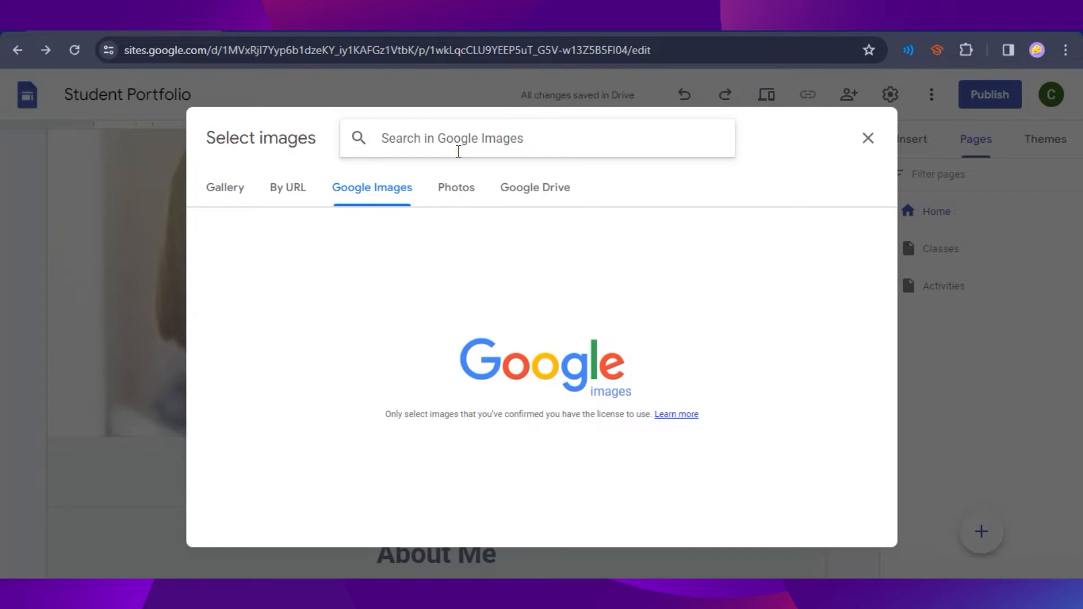
text(graphics)
key(Return)
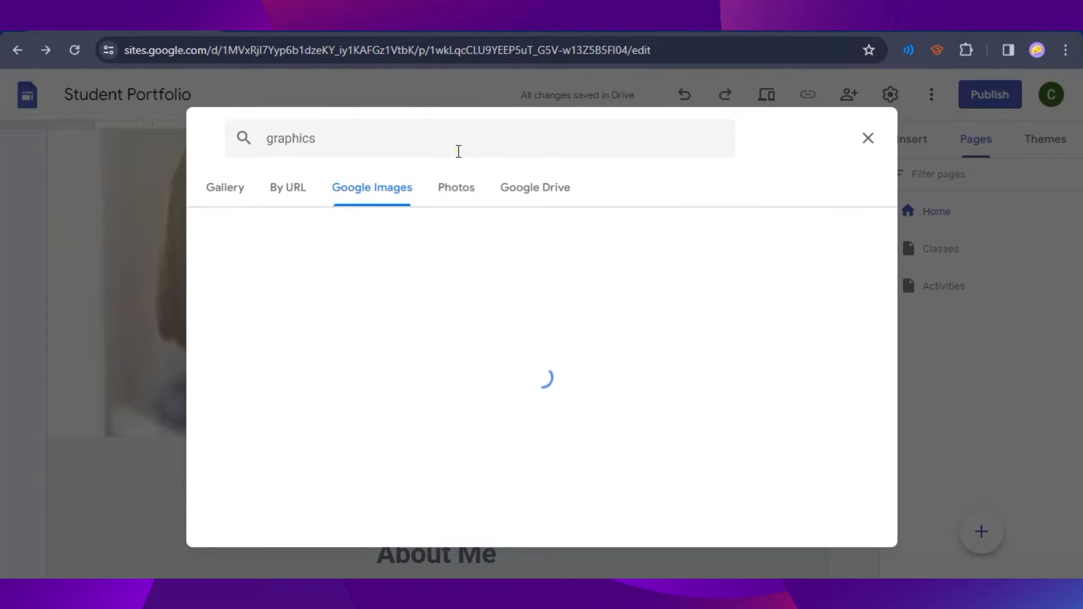
scroll(429, 355, down, 3)
click(432, 361)
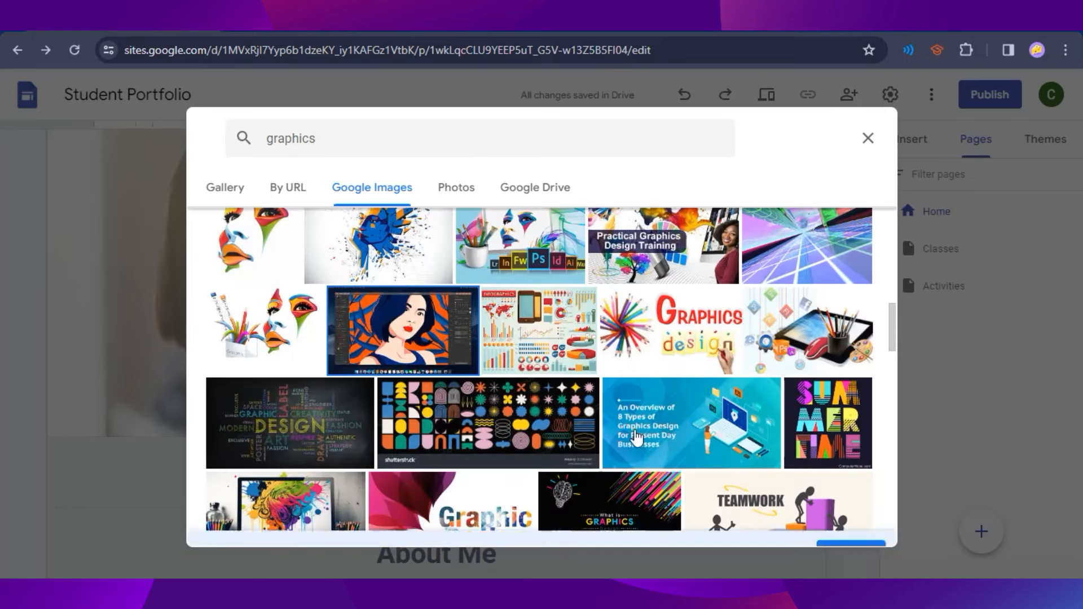
click(844, 522)
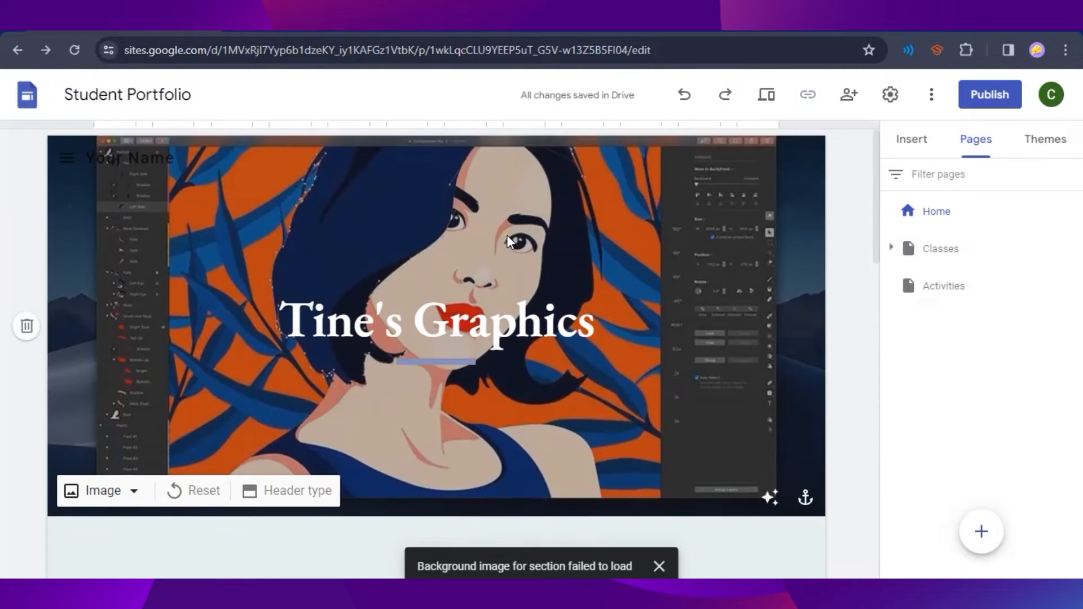
Examine the home page's header image together with the start of the About Me section below it.
scroll(870, 340, down, 3)
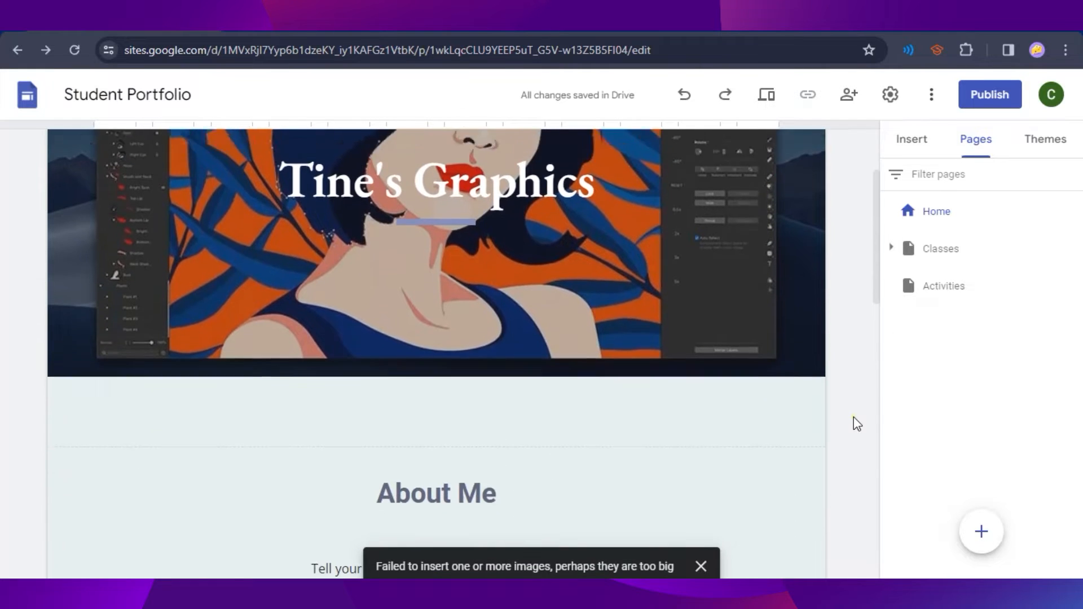
scroll(851, 423, up, 3)
scroll(850, 350, down, 2)
scroll(833, 351, up, 2)
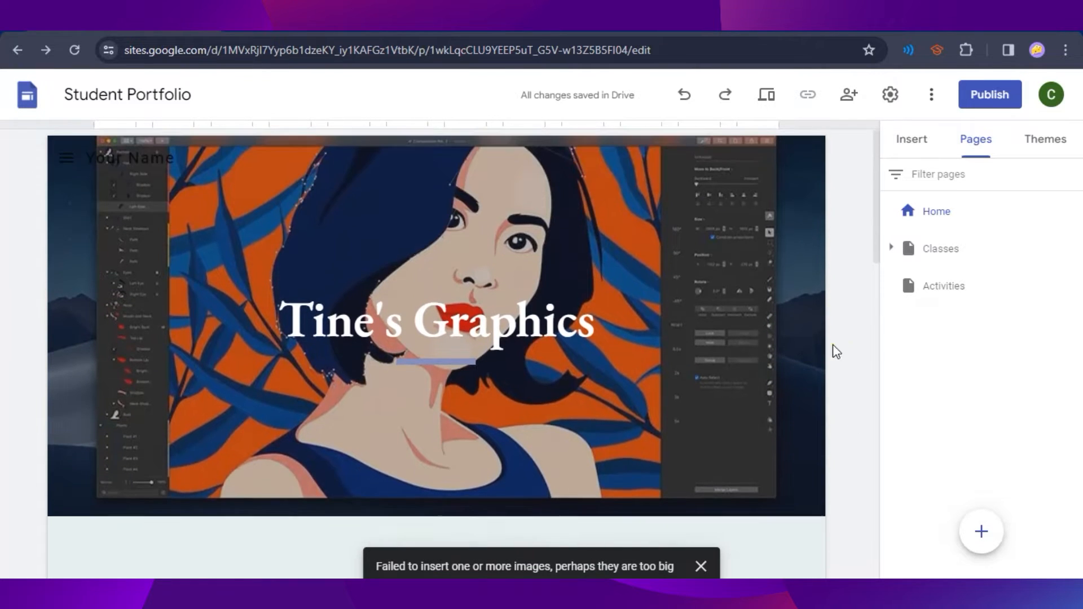
scroll(865, 455, down, 3)
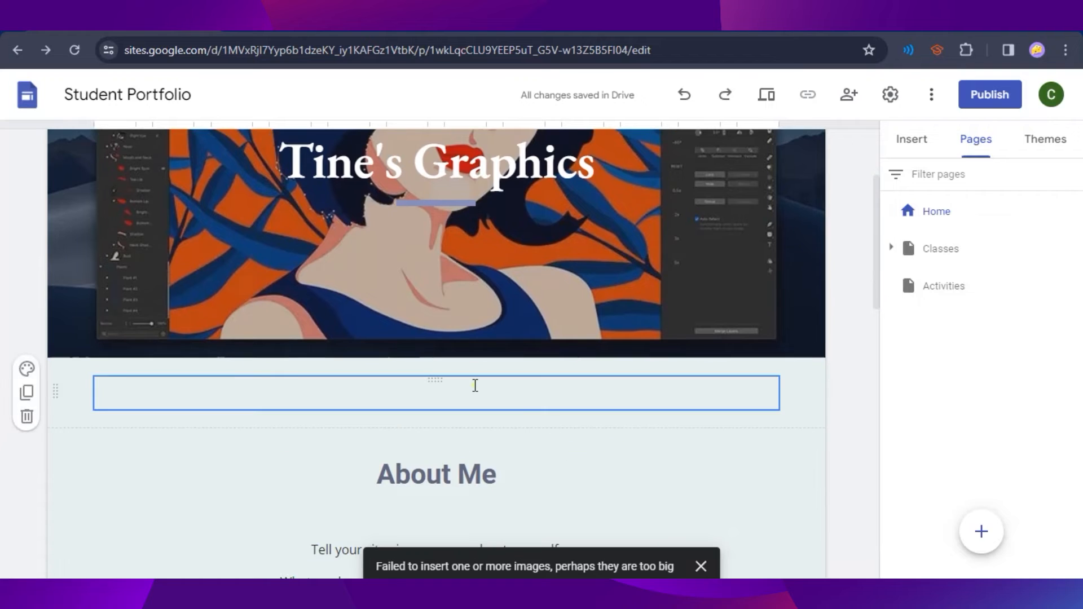
scroll(846, 430, down, 1)
scroll(851, 445, up, 3)
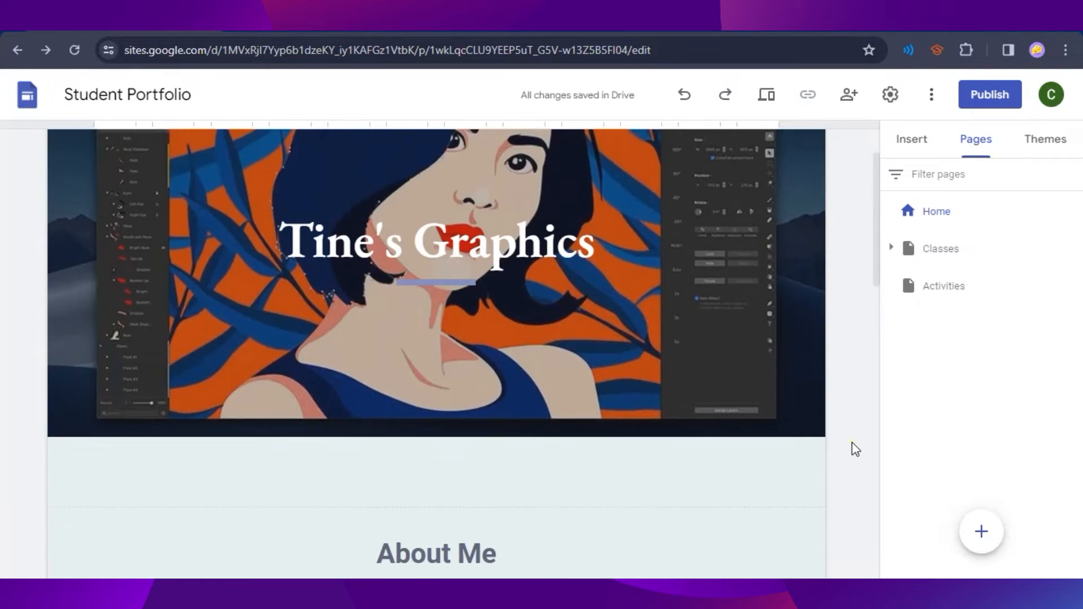
scroll(812, 411, down, 5)
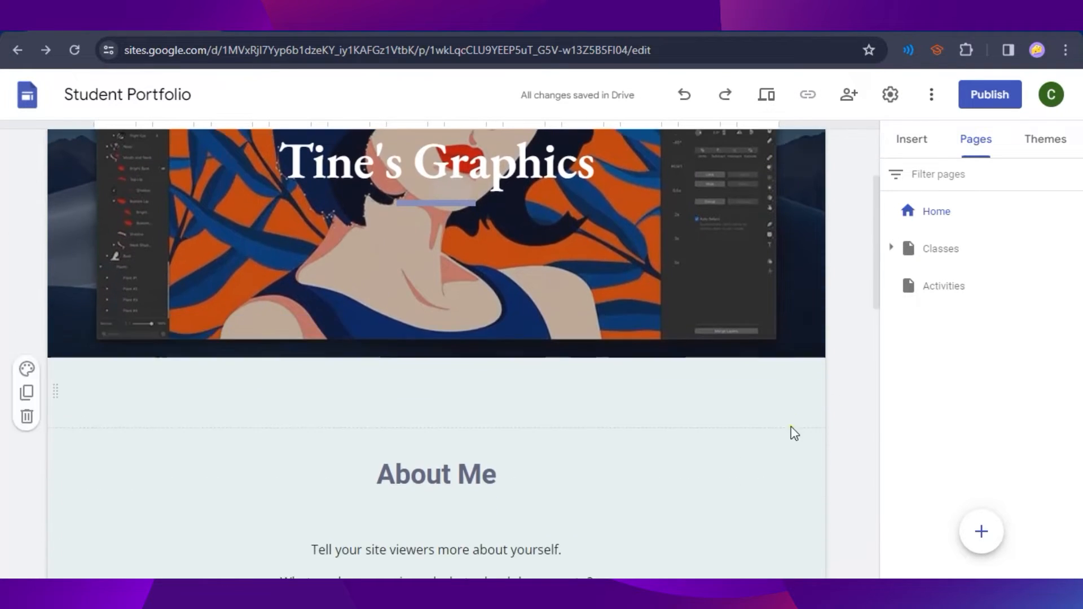
Replace the placeholder paragraphs under About Me with a one-sentence greeting that gives the owner's first name and says they make graphics.
scroll(772, 445, down, 1)
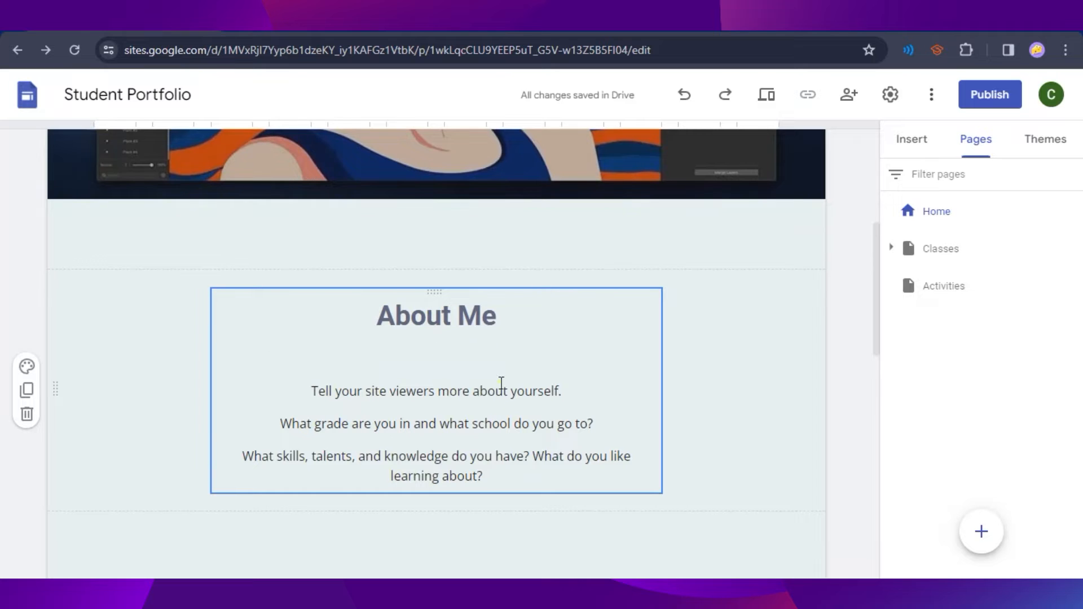
scroll(500, 383, down, 3)
click(389, 264)
drag(515, 314, 310, 233)
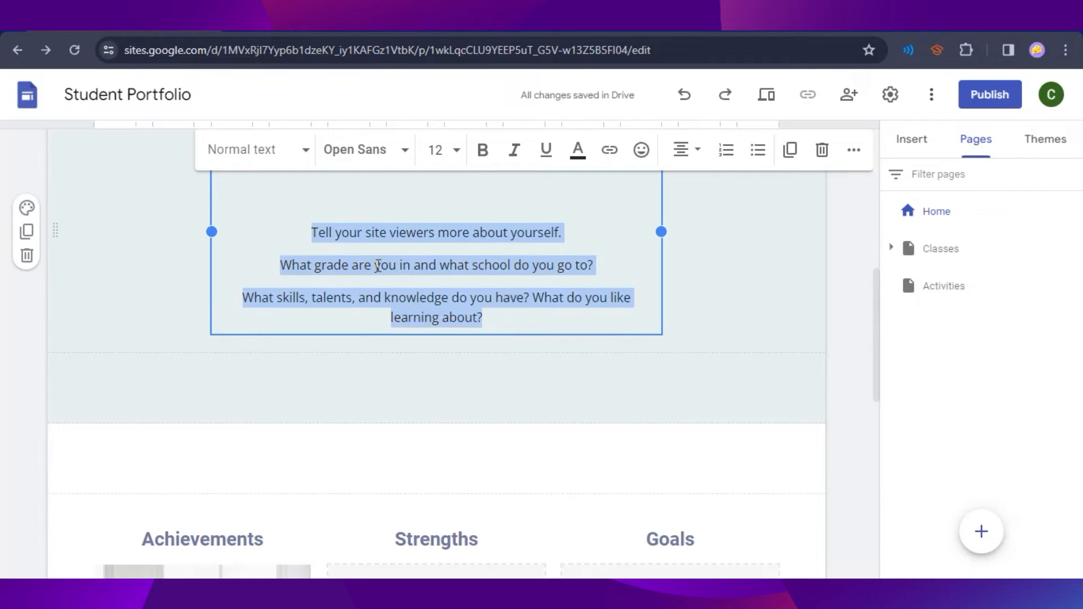
scroll(575, 359, up, 2)
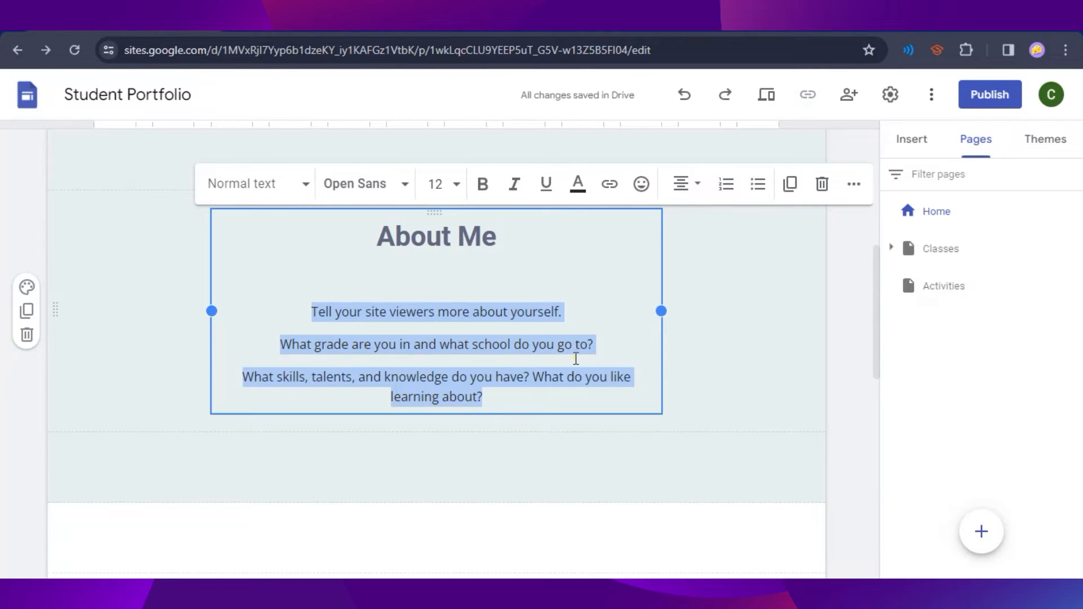
text(Hello, I)
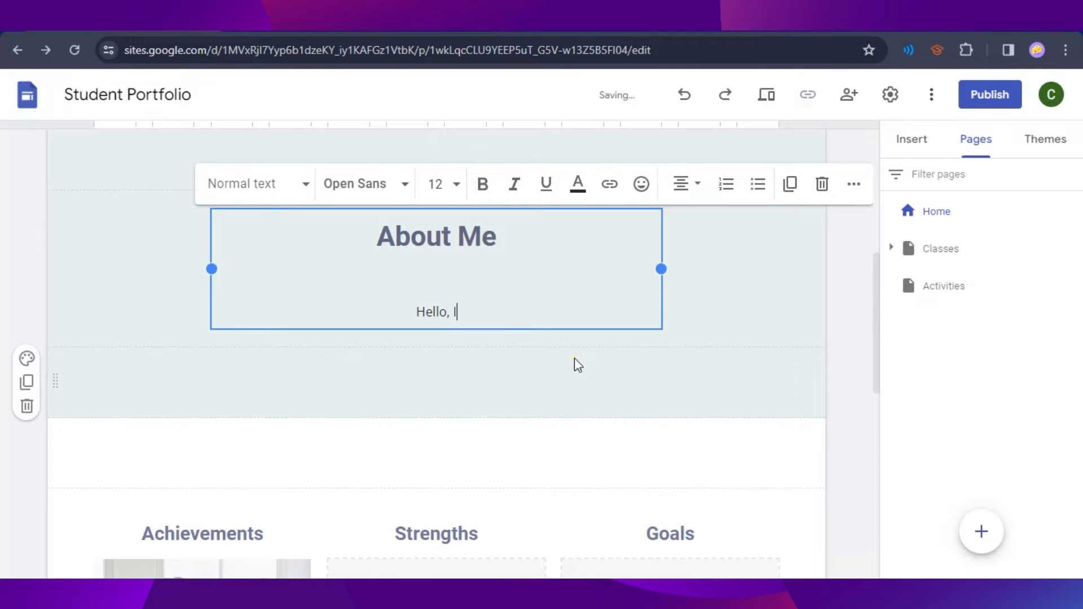
text('m Tine and I make graphics.)
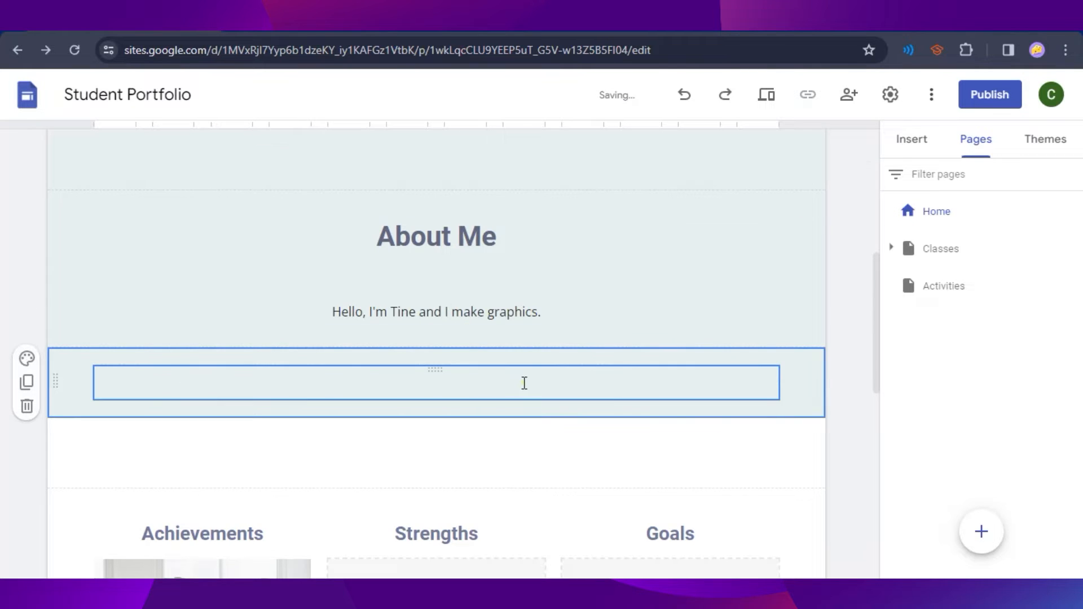
Examine the Achievements, Strengths and Goals columns and the area down to the contact footer, and select the Achievements column.
scroll(465, 447, down, 3)
scroll(465, 446, down, 3)
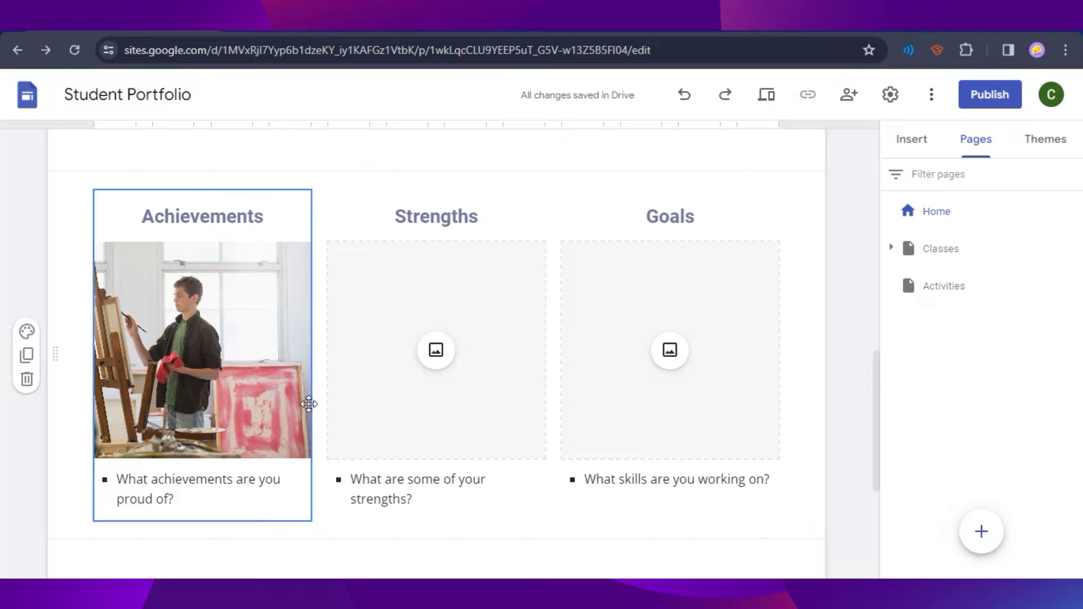
scroll(205, 429, up, 1)
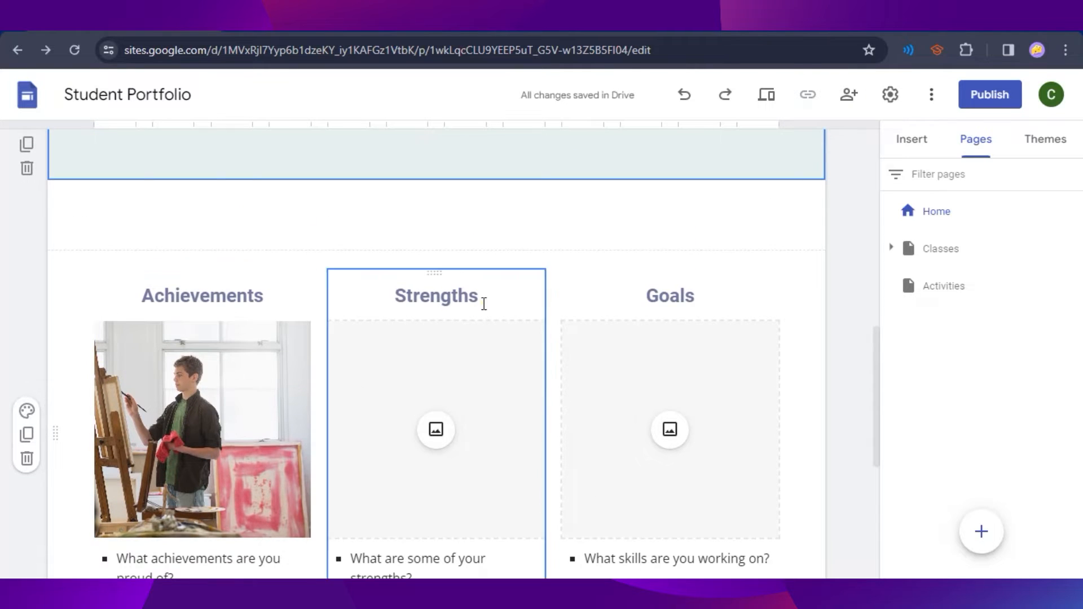
scroll(388, 354, down, 3)
click(201, 416)
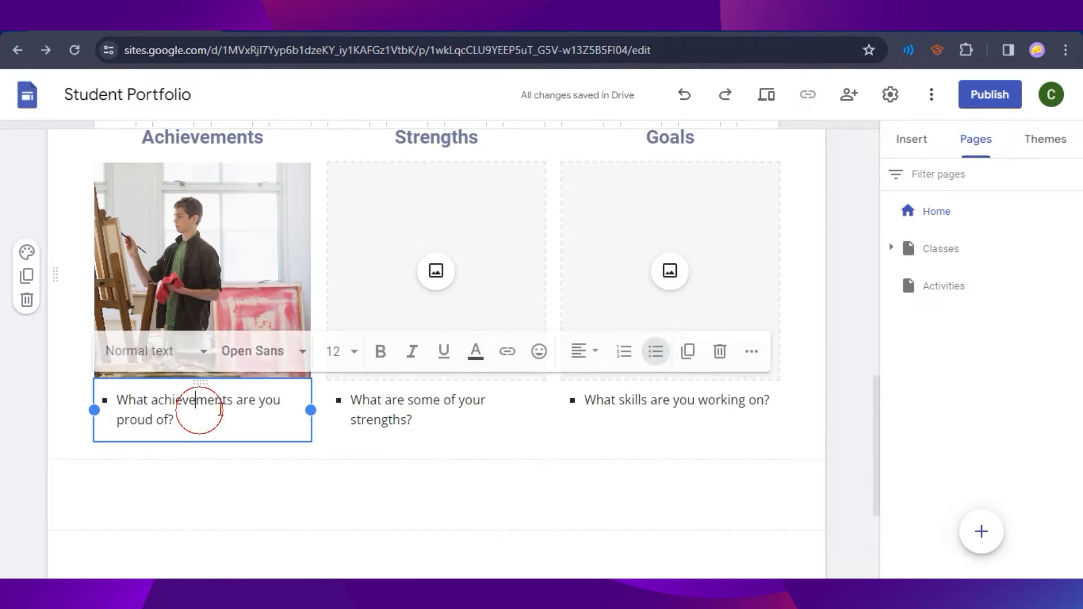
click(210, 292)
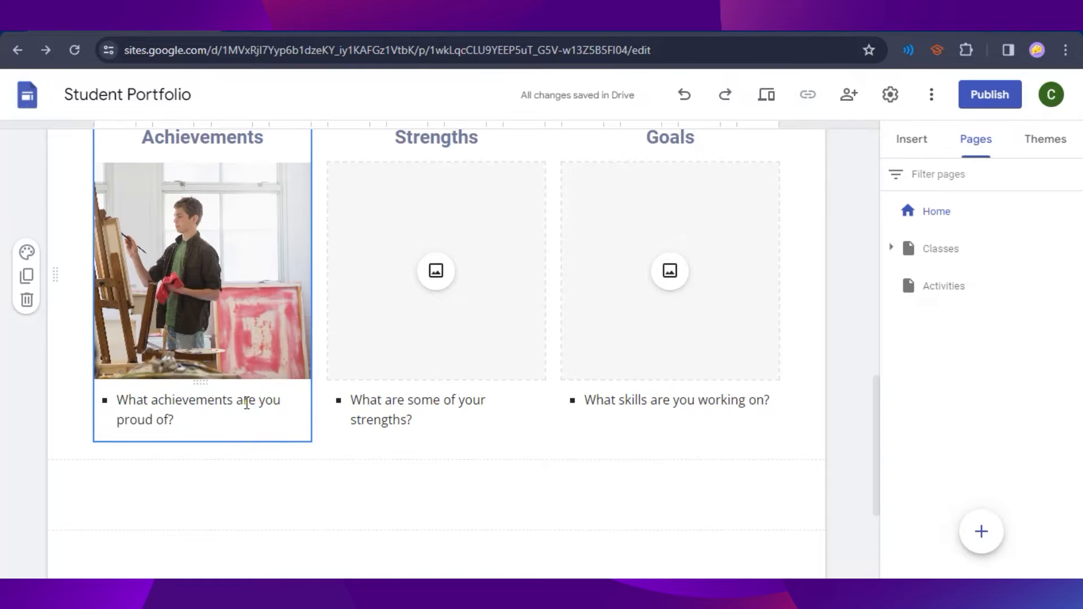
scroll(247, 402, up, 1)
scroll(324, 442, down, 4)
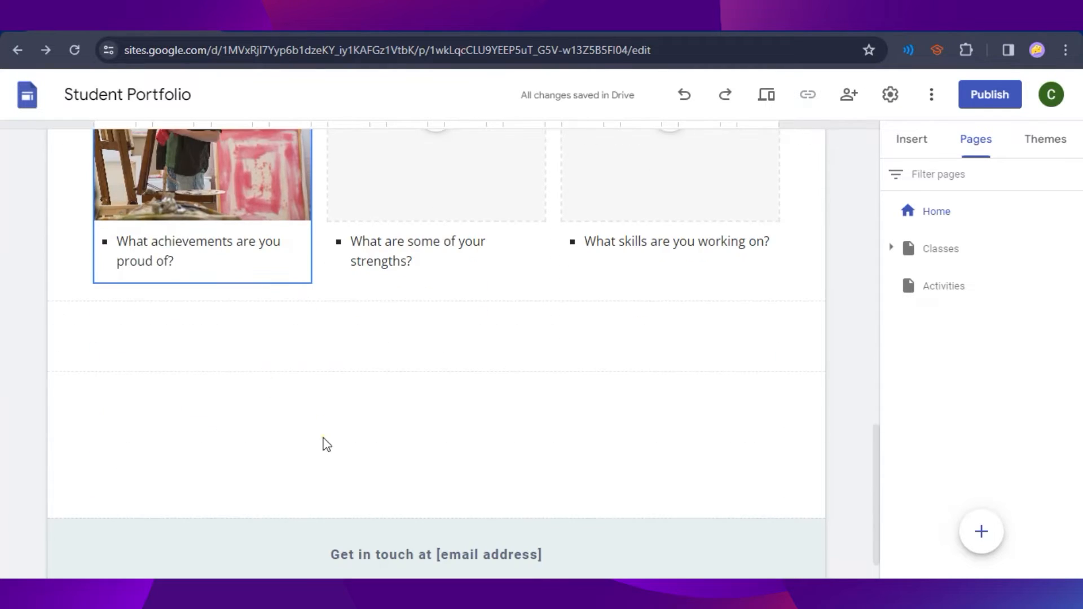
scroll(315, 468, up, 1)
scroll(315, 468, up, 3)
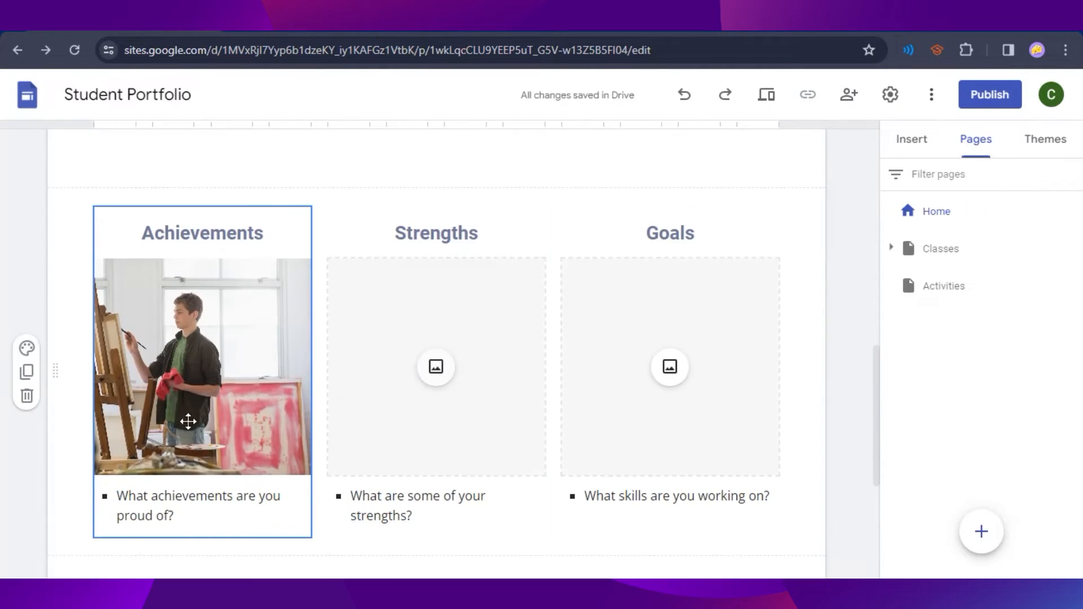
scroll(224, 436, up, 3)
scroll(224, 436, down, 4)
scroll(218, 411, up, 1)
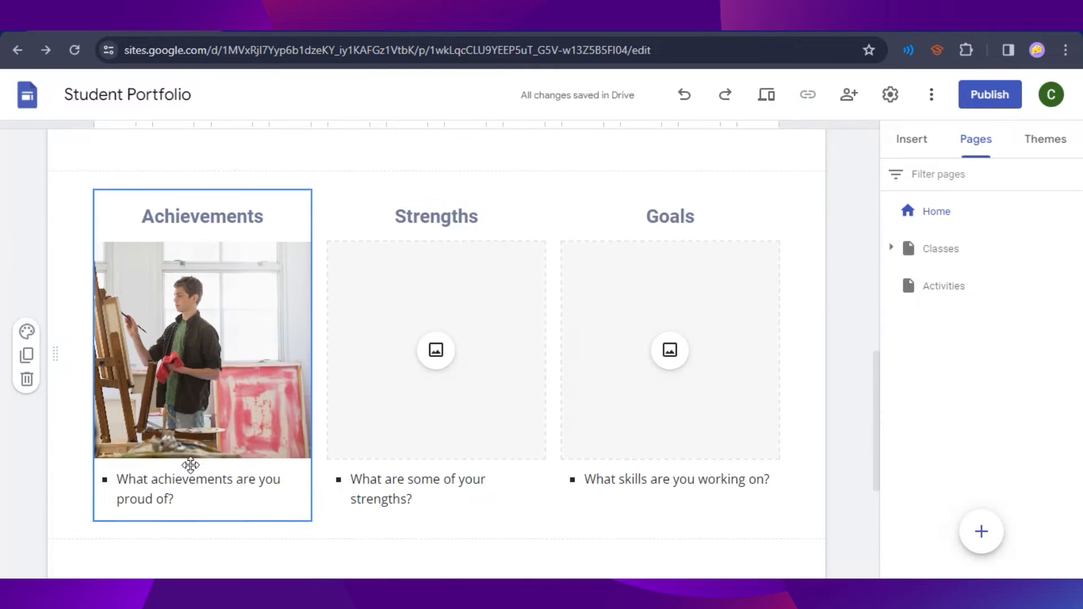
click(170, 497)
click(199, 293)
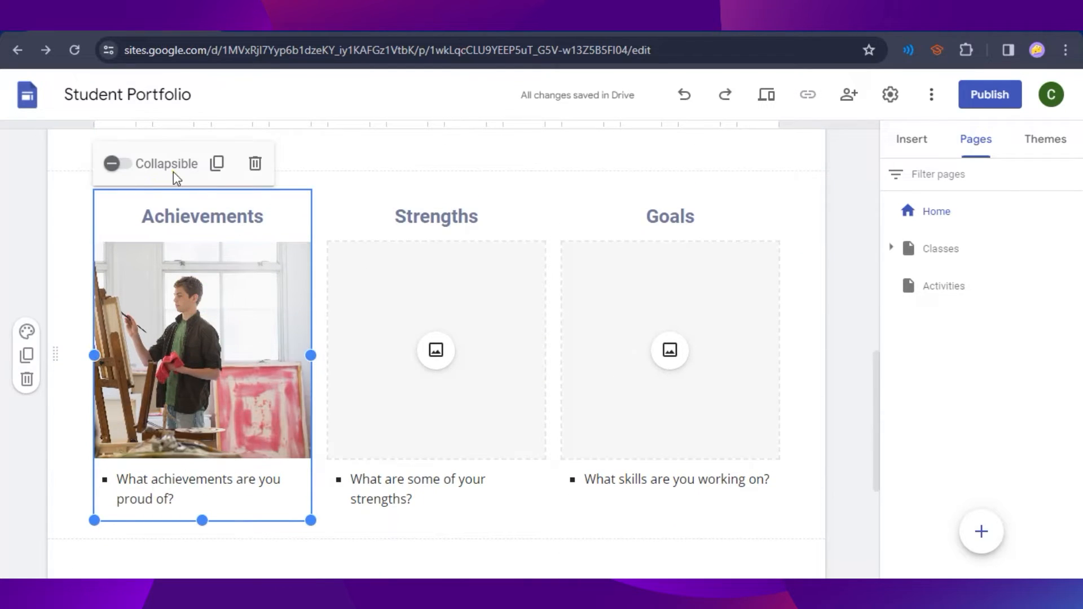
Try making the Achievements column a collapsible group and switch the collapsible option back off.
click(235, 359)
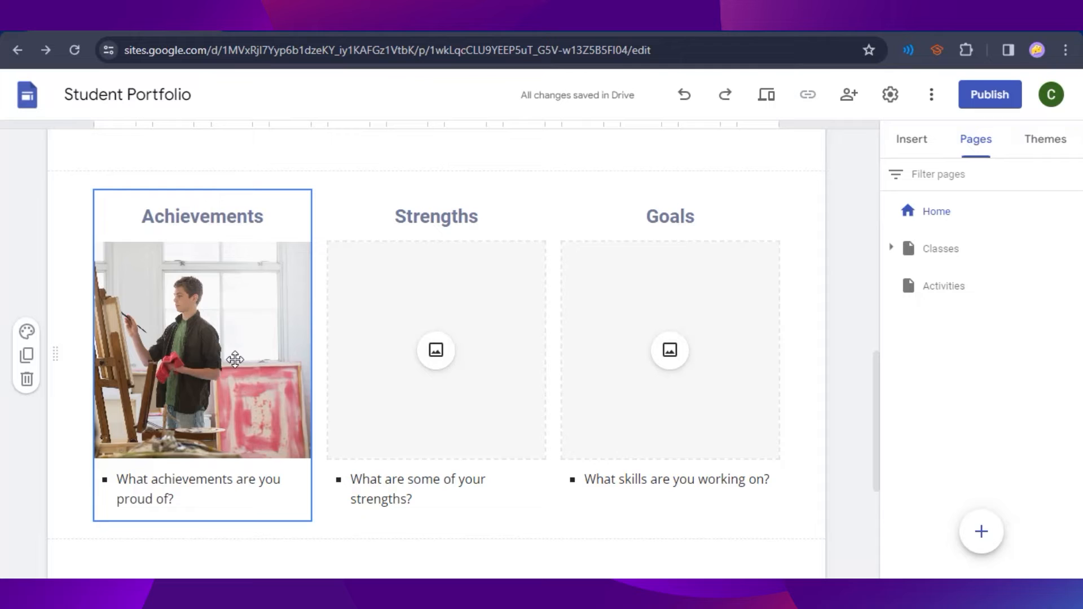
click(168, 353)
click(132, 168)
click(133, 170)
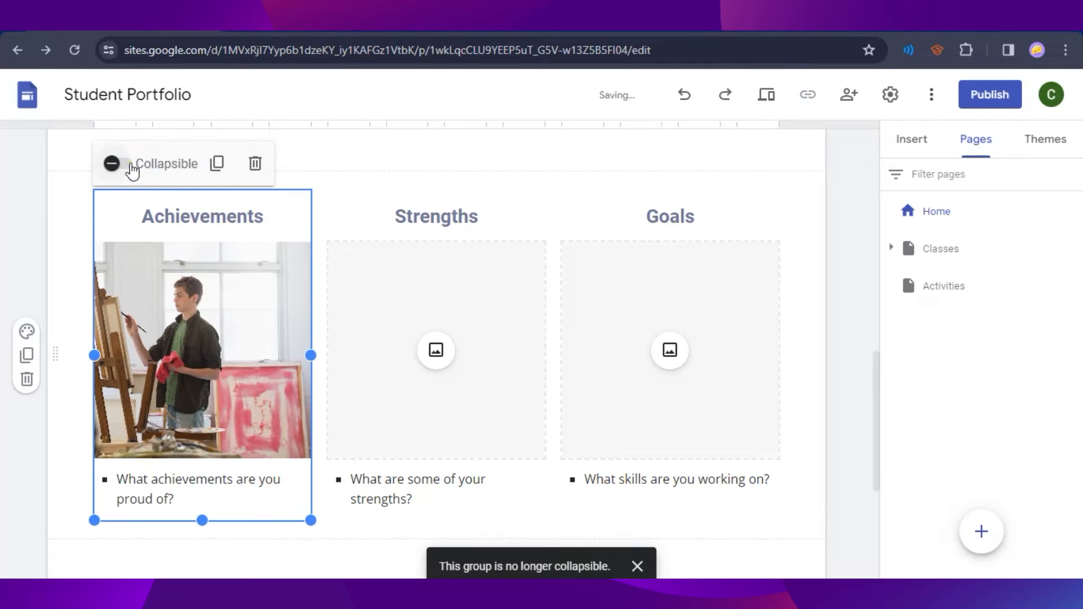
click(130, 169)
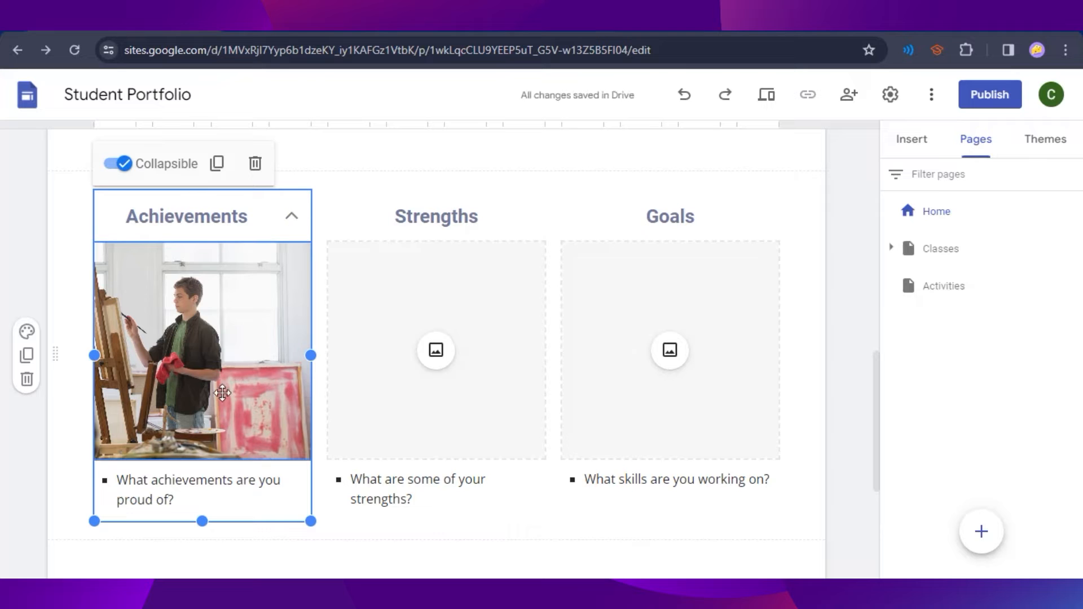
click(117, 165)
right_click(204, 361)
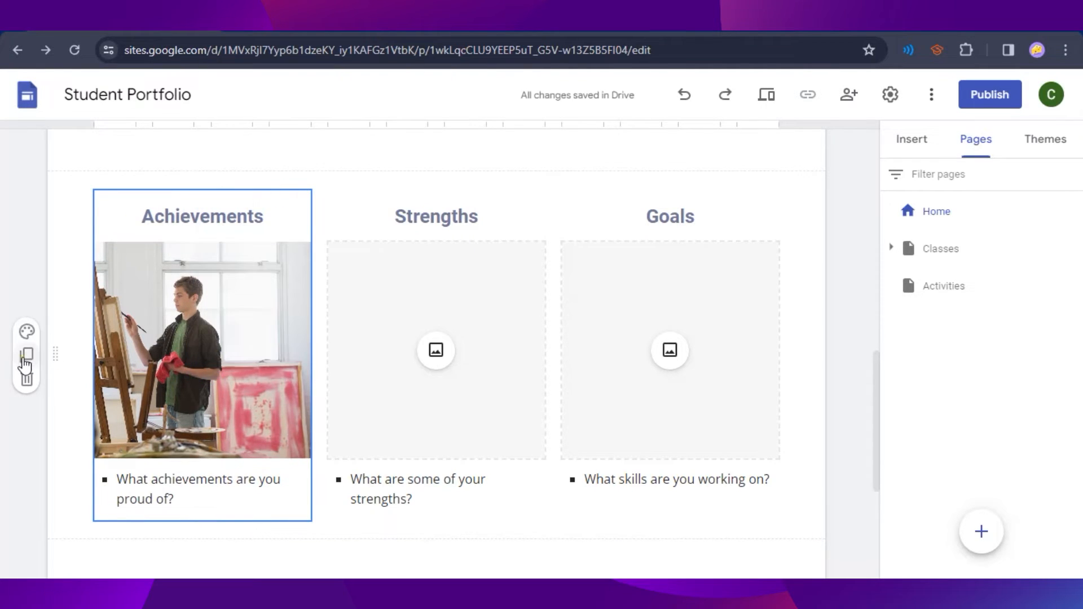
Try section colors Style 2 and Style 3 on the Achievements, Strengths and Goals section.
click(26, 355)
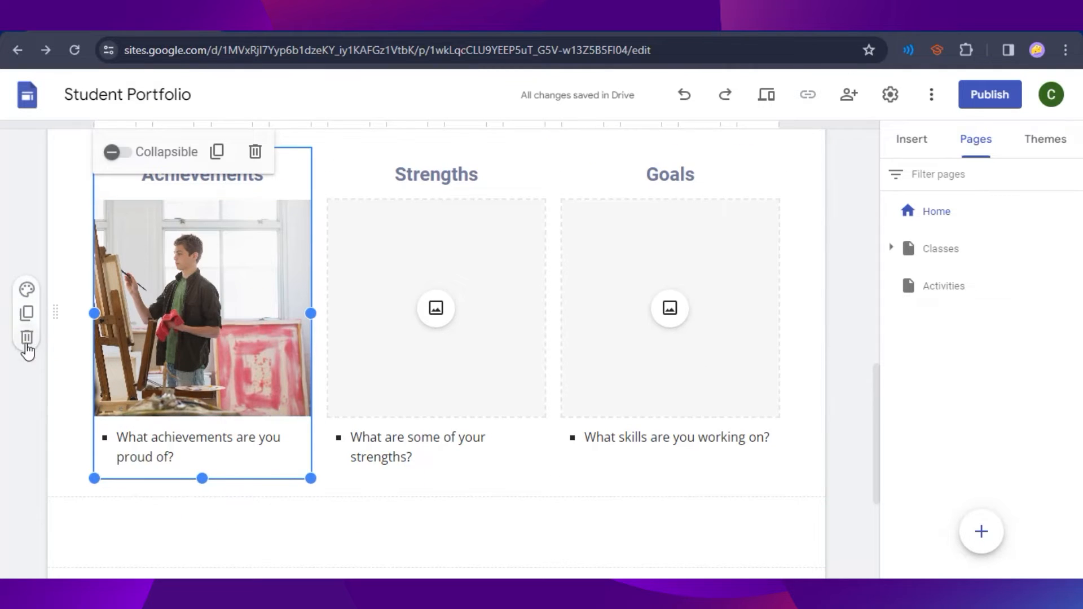
click(26, 294)
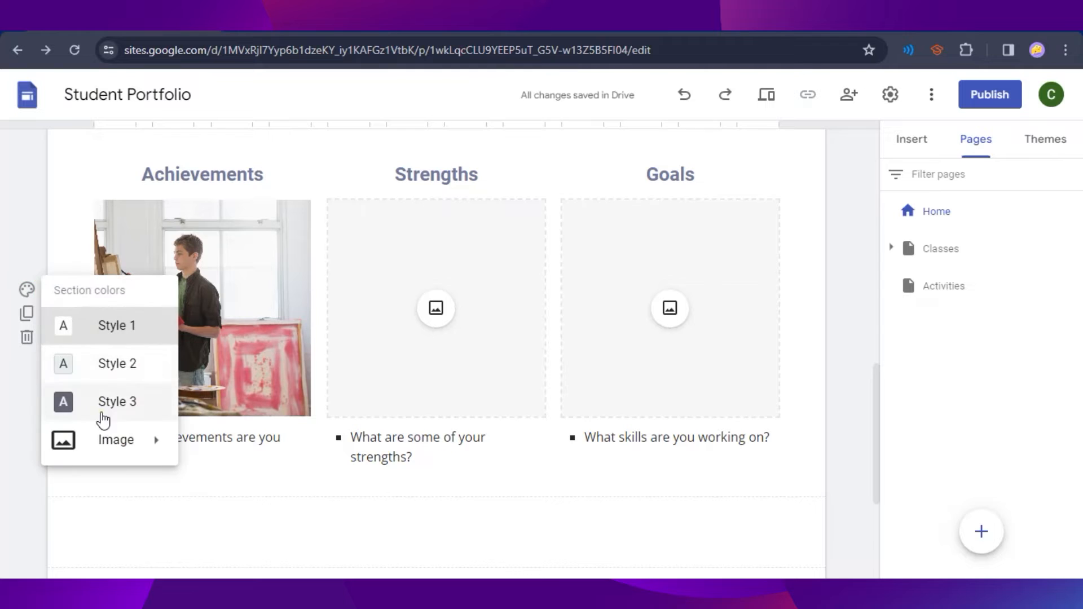
click(131, 367)
click(25, 290)
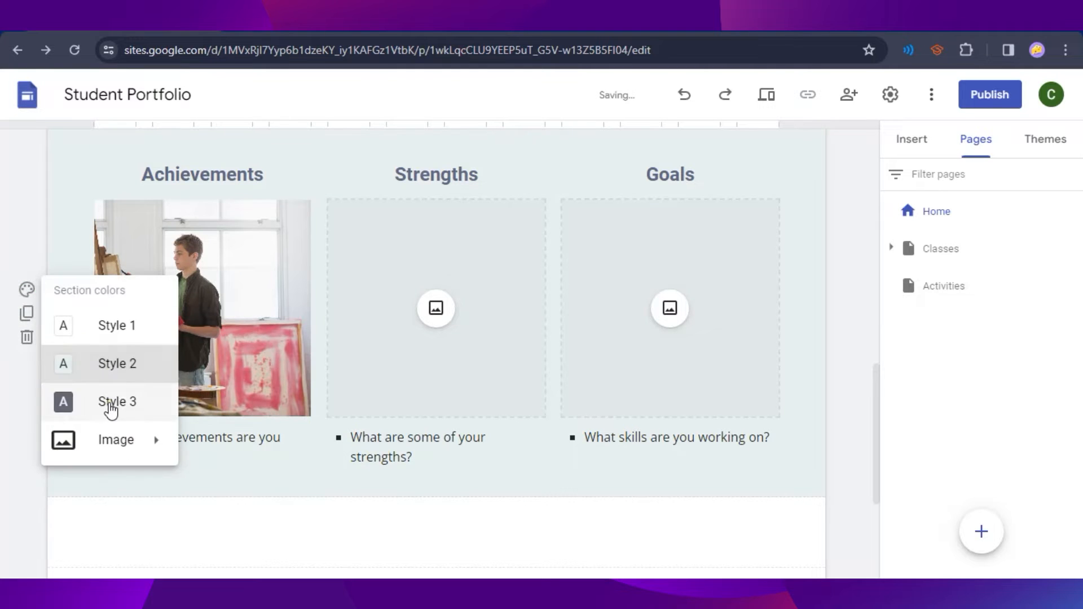
click(108, 403)
Set the section's background to the Google Images "graphics" photo of a desk with keyboard, camera and colored pencils.
click(37, 293)
mouse_move(139, 461)
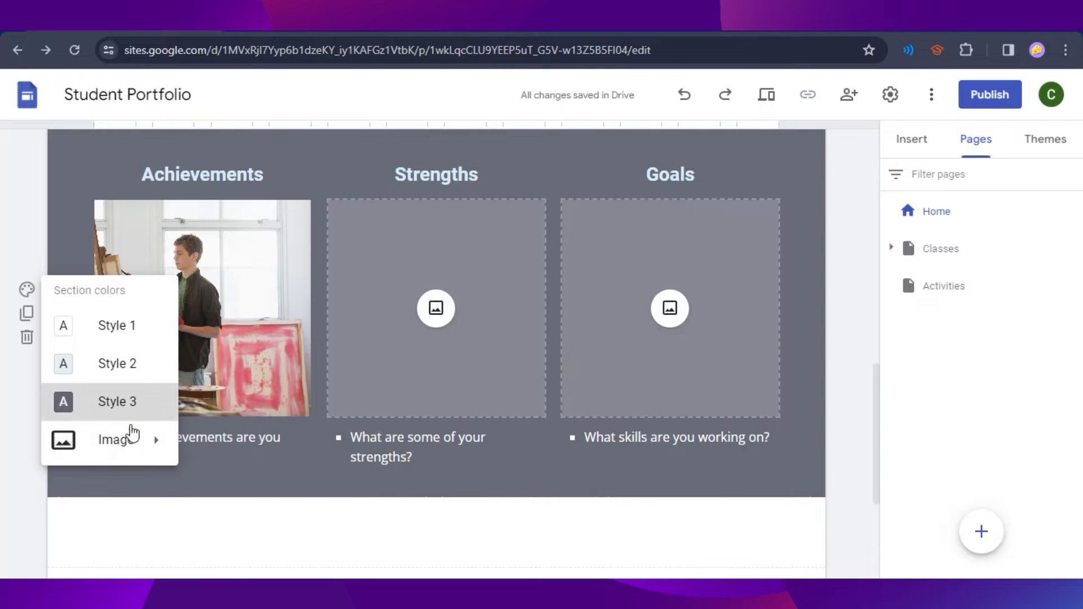
click(210, 448)
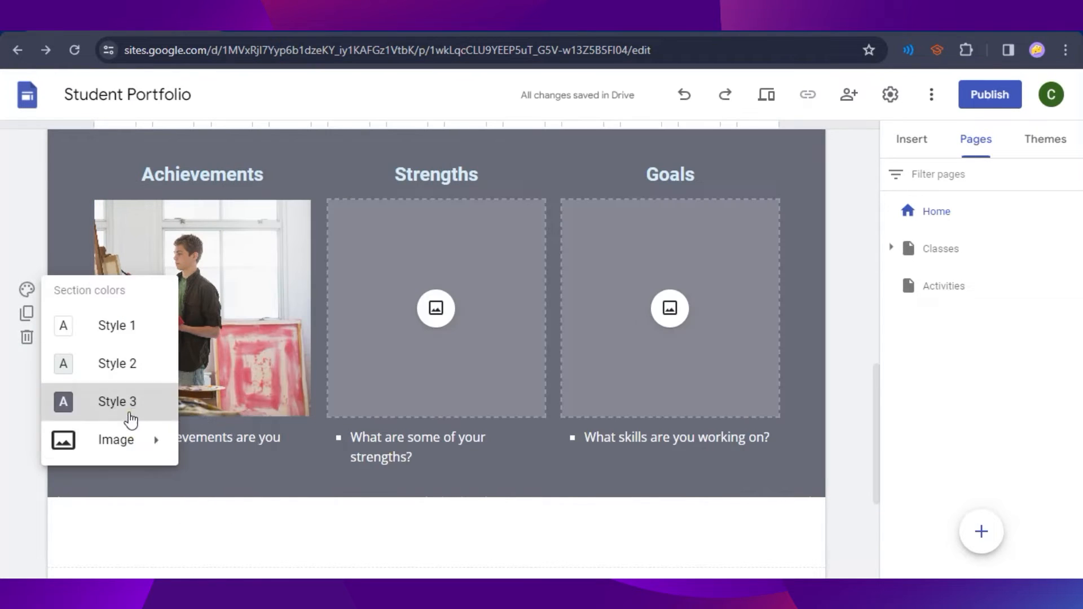
mouse_move(127, 442)
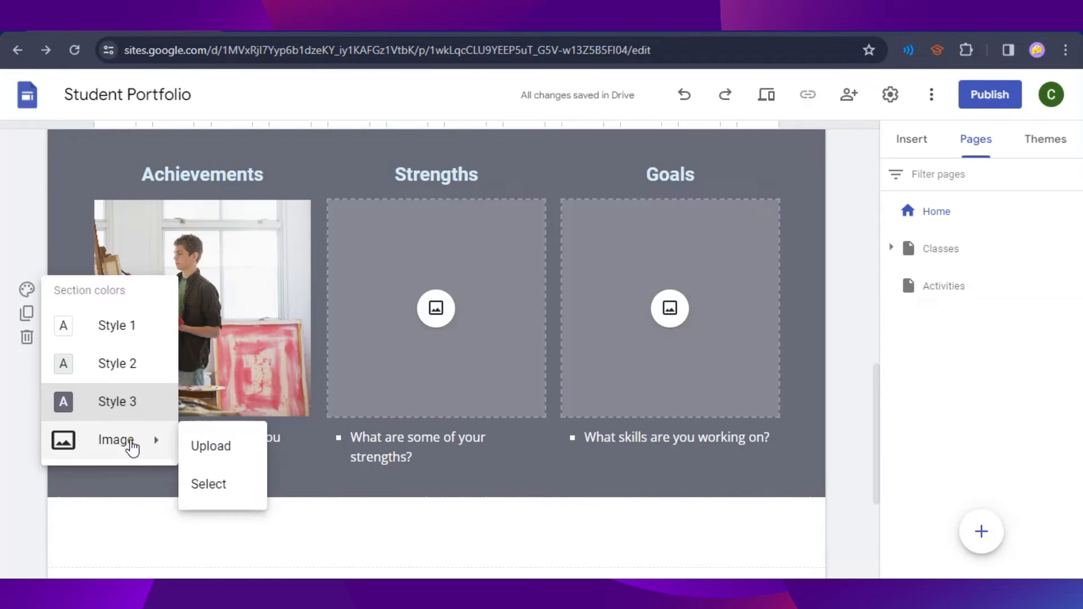
click(210, 479)
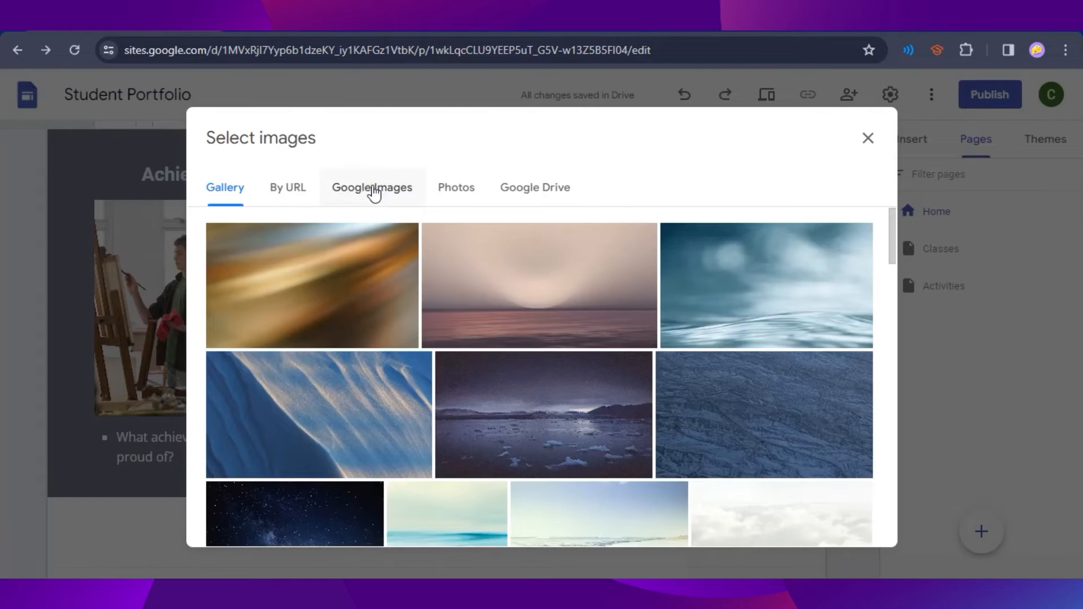
click(374, 189)
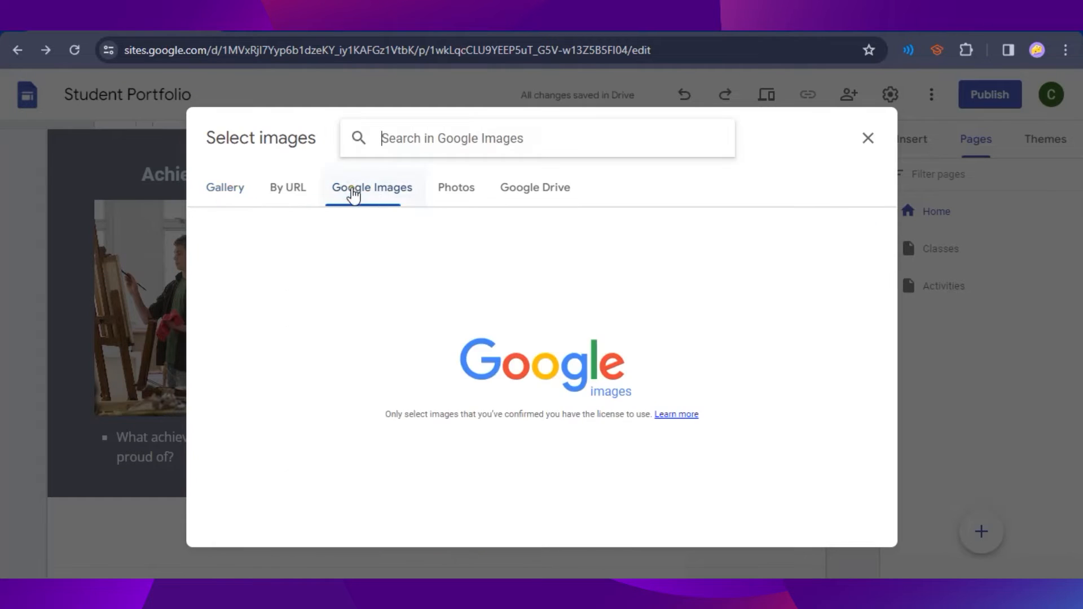
text(graphics)
key(Return)
scroll(483, 387, down, 5)
scroll(593, 451, down, 4)
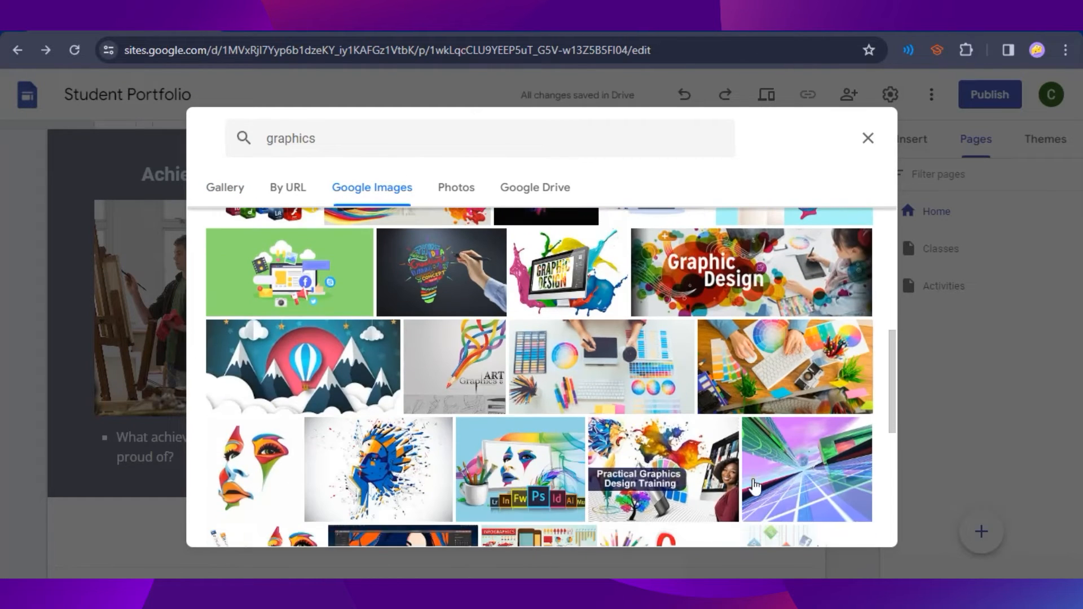
double_click(744, 377)
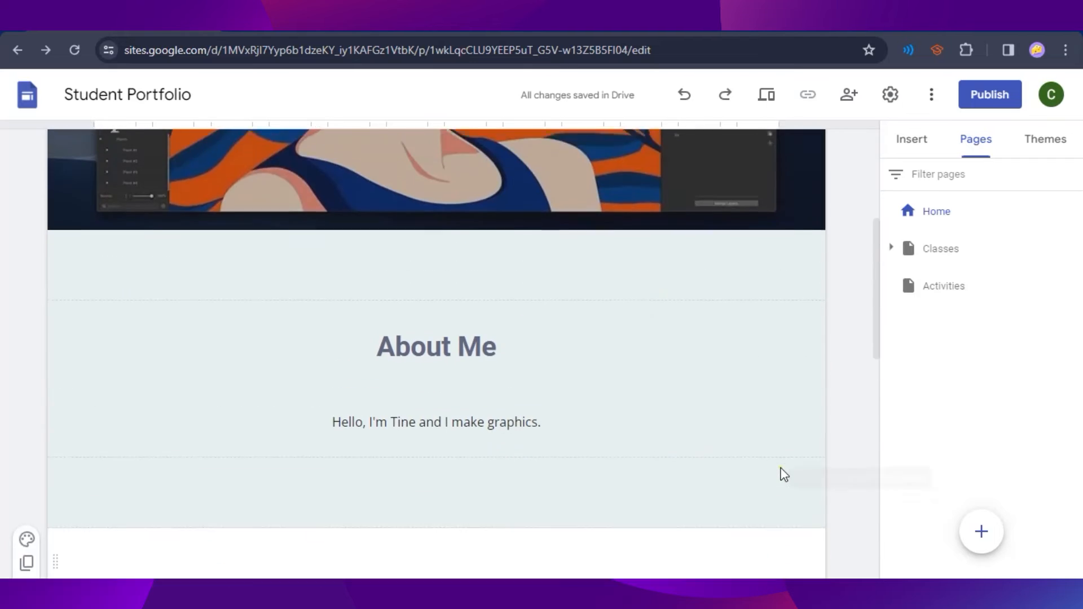
Try removing the whole Achievements column and undo the removal.
scroll(784, 473, down, 8)
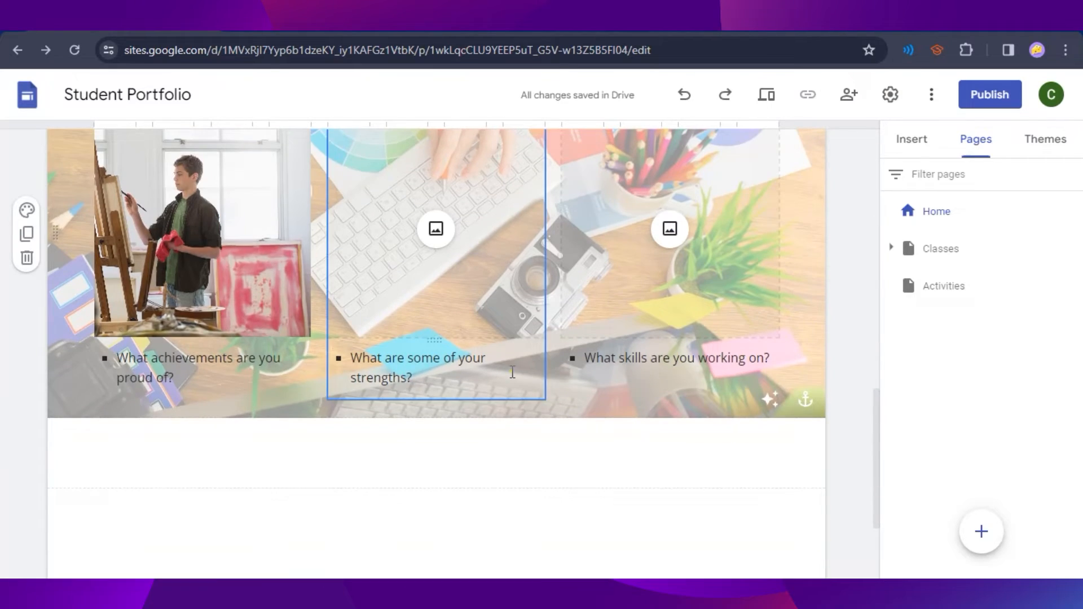
click(229, 261)
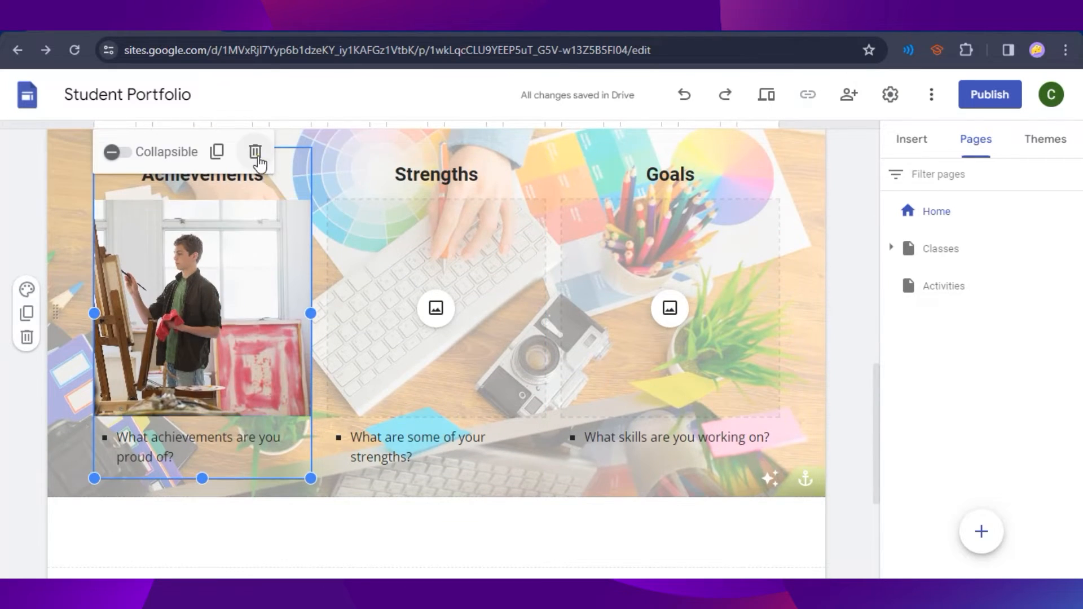
click(255, 152)
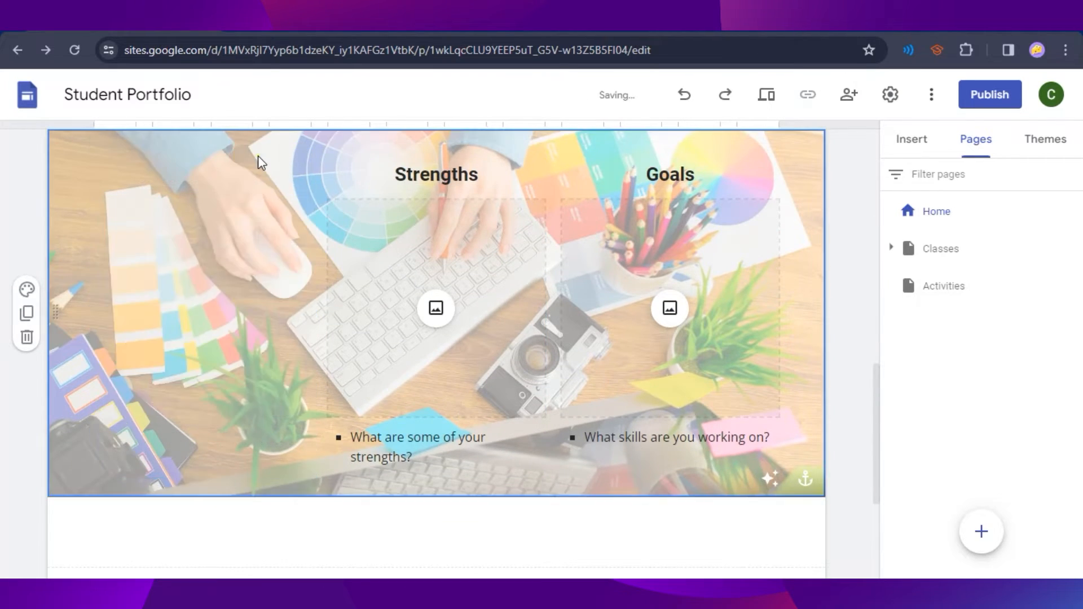
click(683, 107)
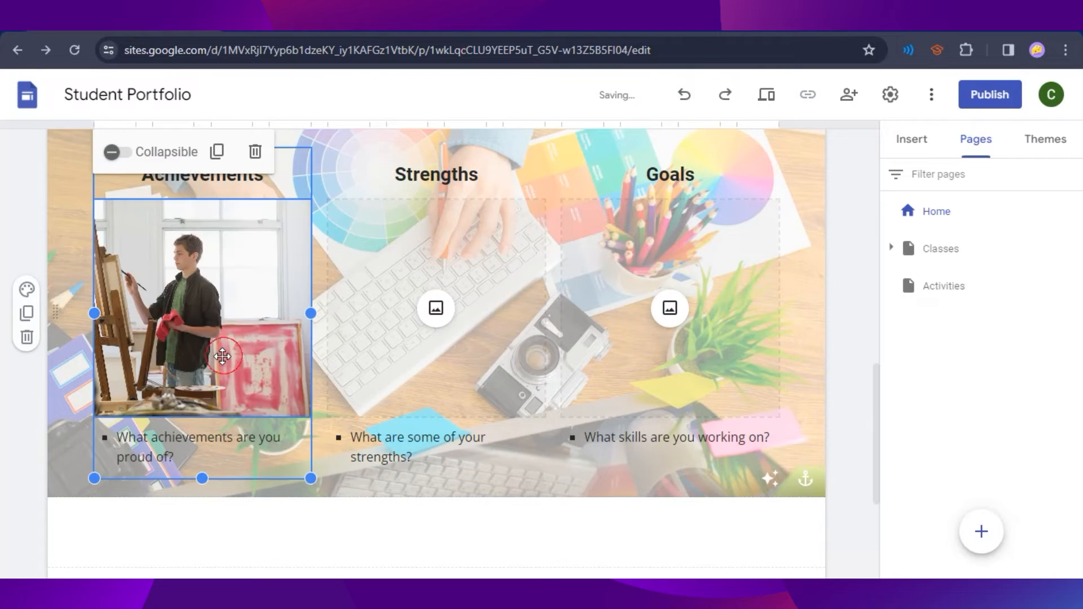
Try to replace the Achievements image with the photo of a hand holding medals from a Google Images search for "medal".
click(302, 173)
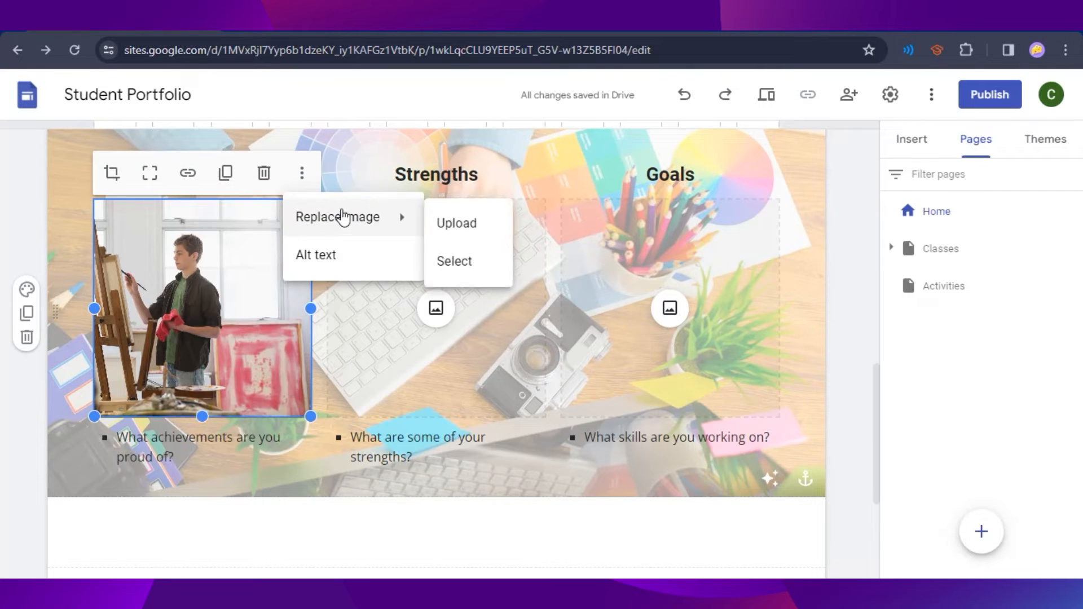
click(217, 308)
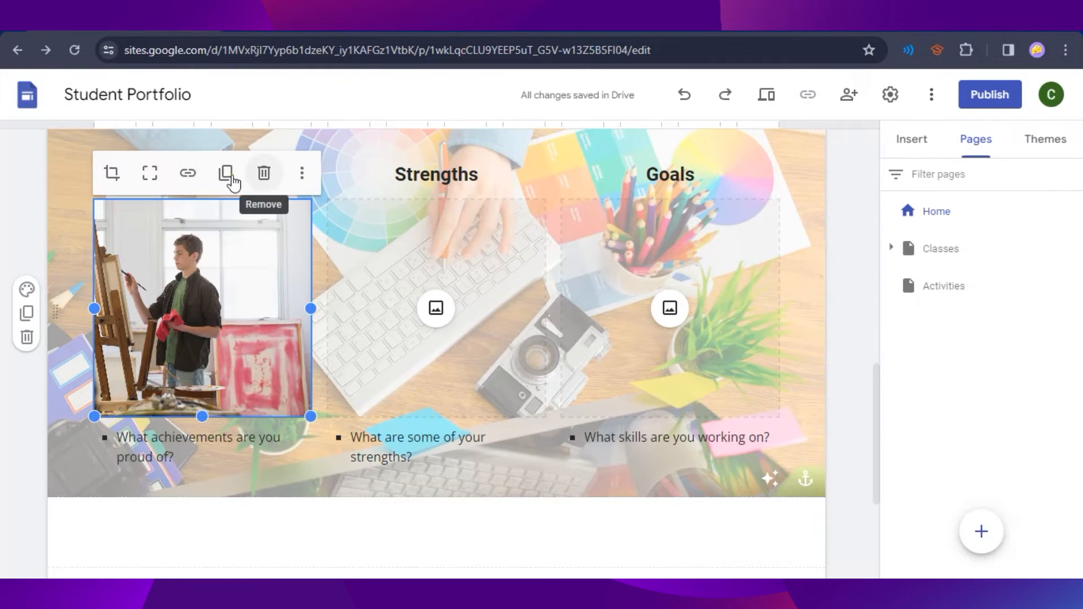
click(303, 177)
mouse_move(366, 225)
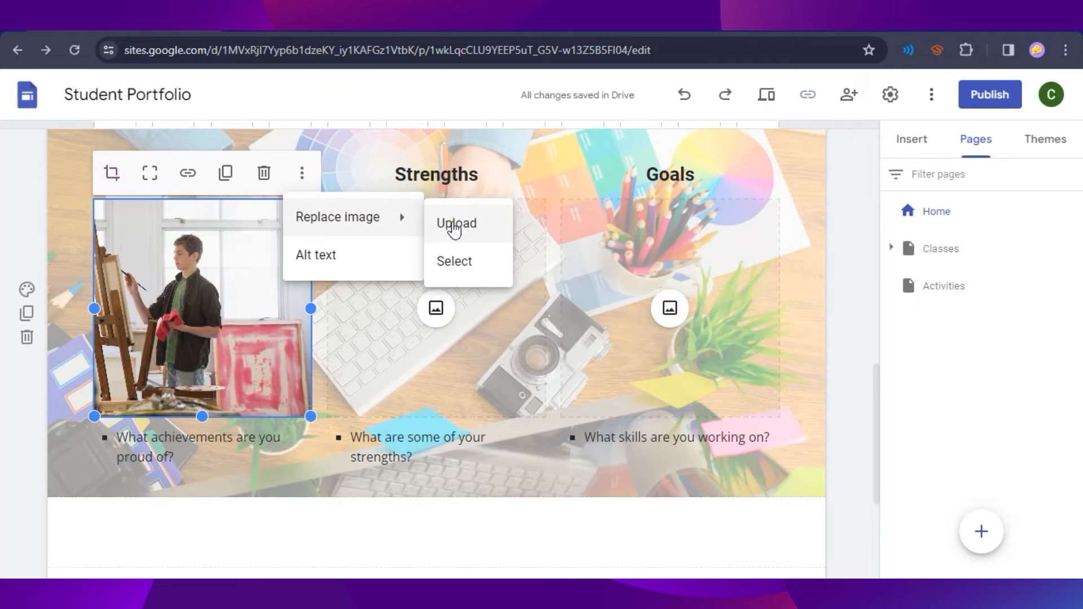
click(437, 262)
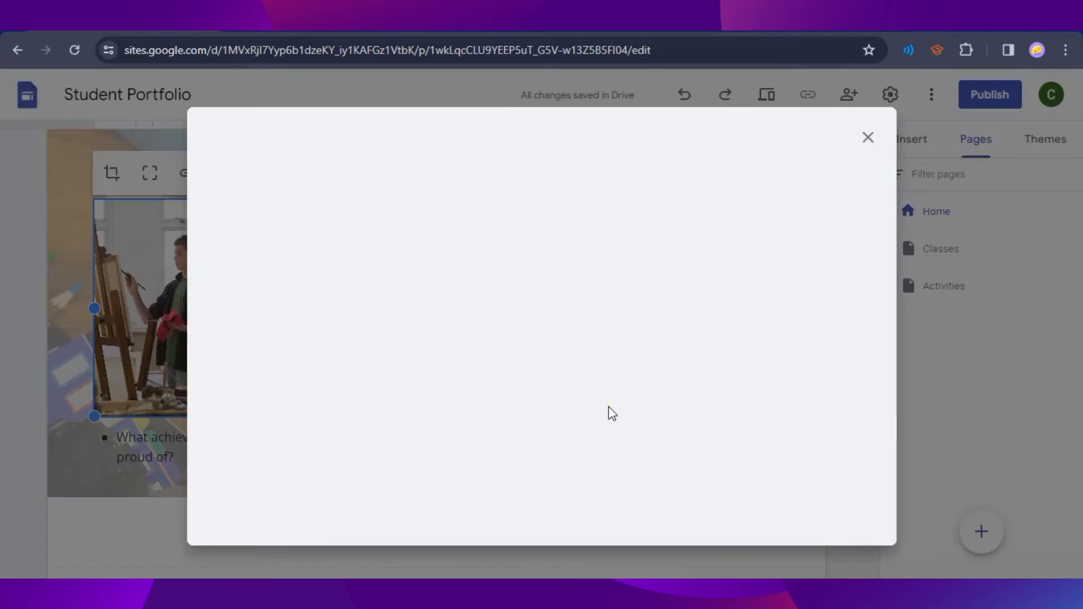
click(399, 190)
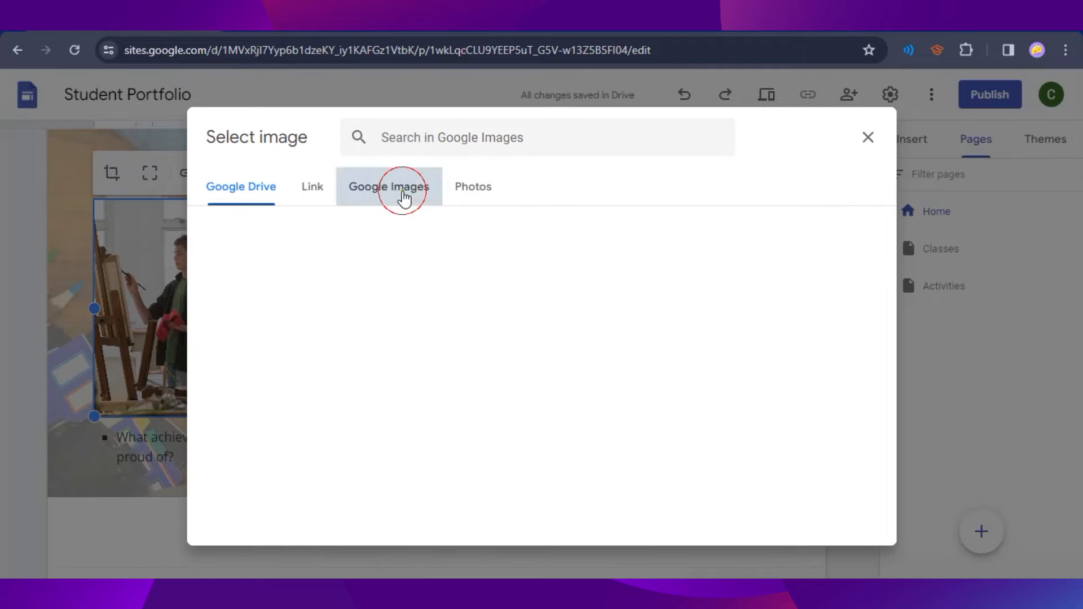
text(m)
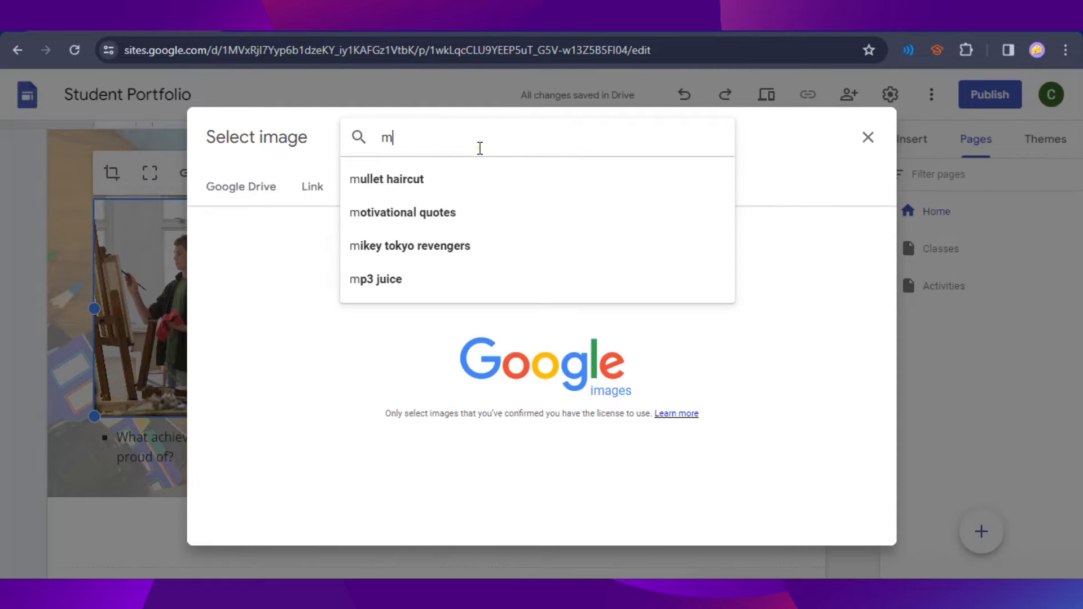
text(edal)
key(Return)
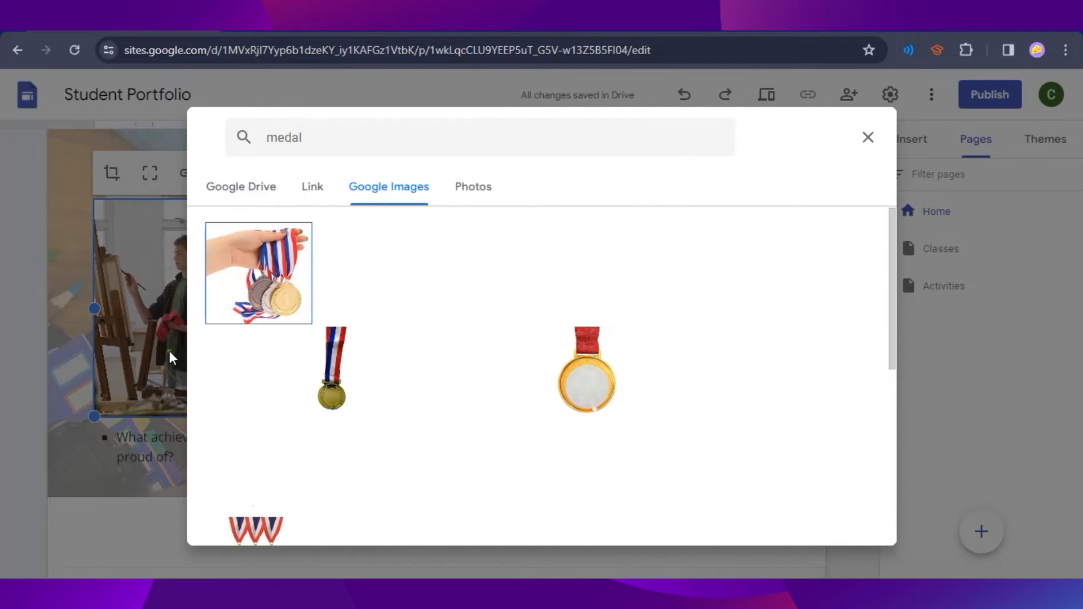
scroll(374, 406, down, 5)
scroll(620, 429, up, 3)
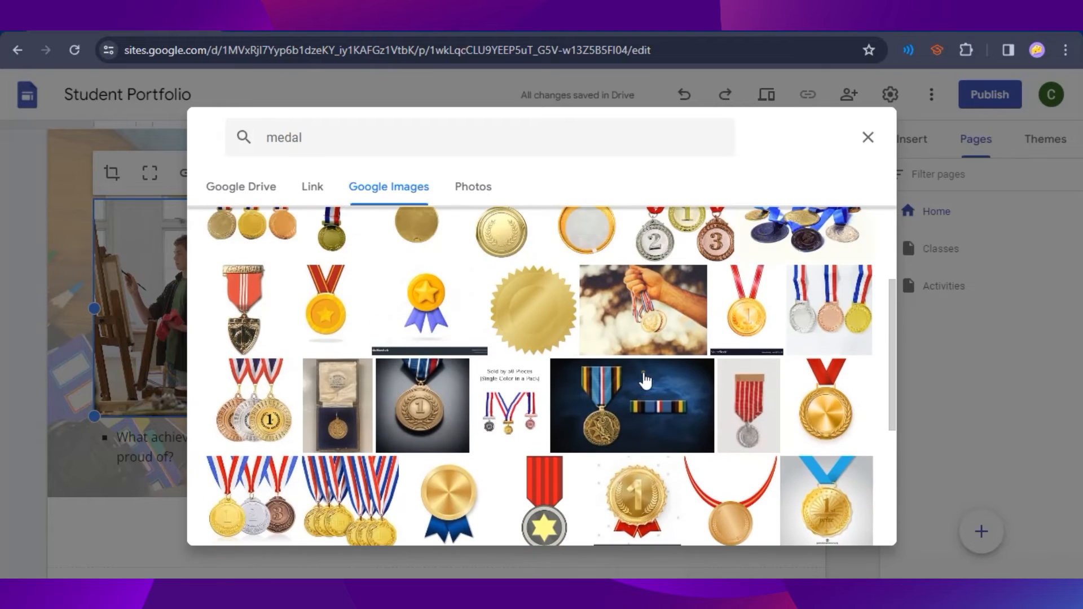
double_click(650, 326)
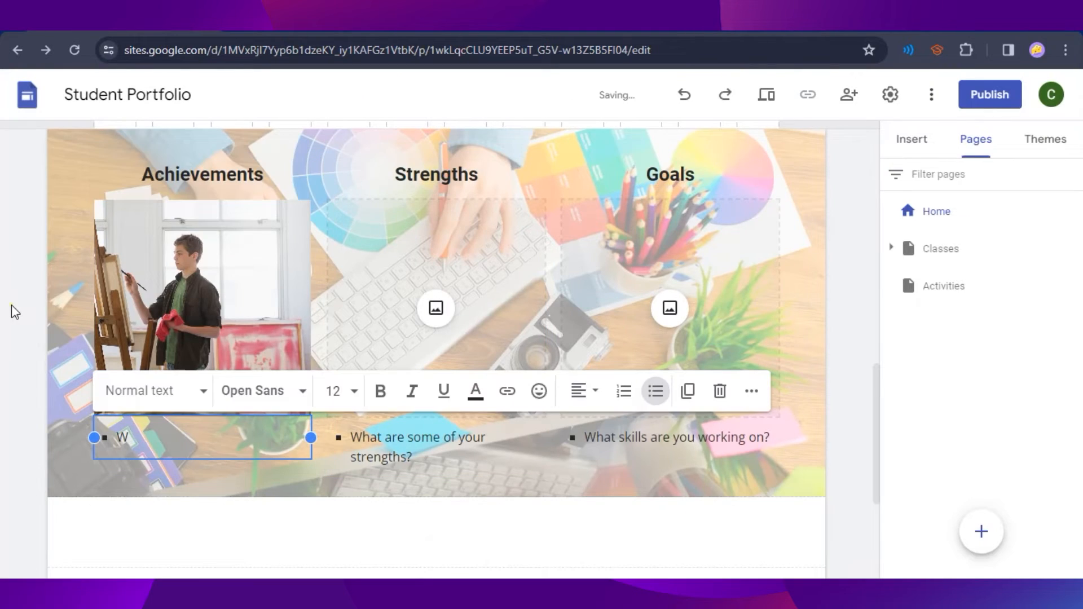
Change the Achievements bullet to "Winning a graphic contest" and replace the column's image with the photo of a hand holding medals.
text(Winning a graphic contest)
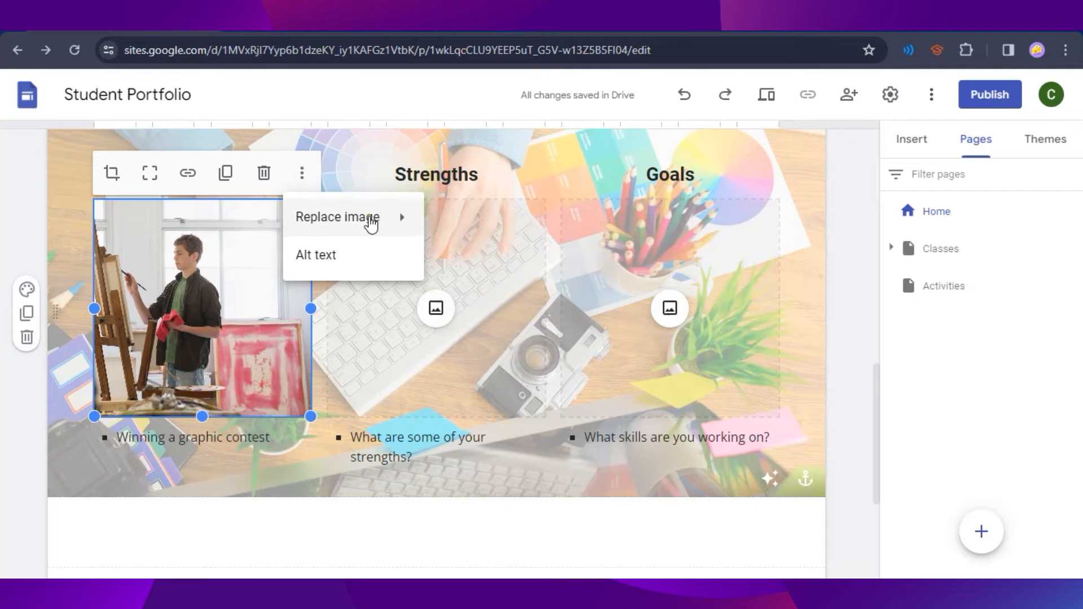
mouse_move(383, 228)
click(449, 265)
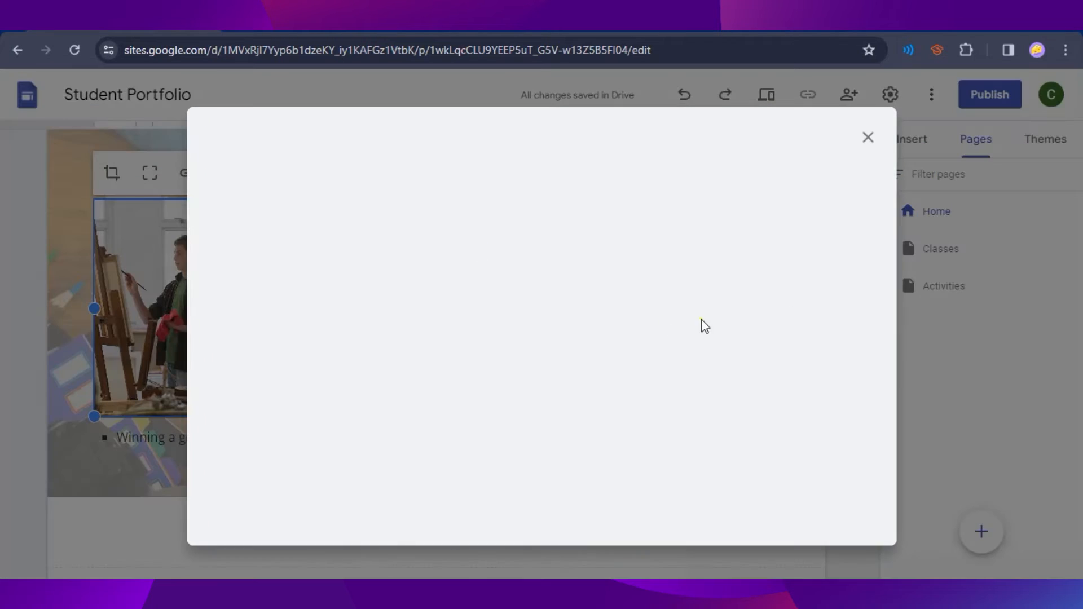
click(643, 389)
click(834, 529)
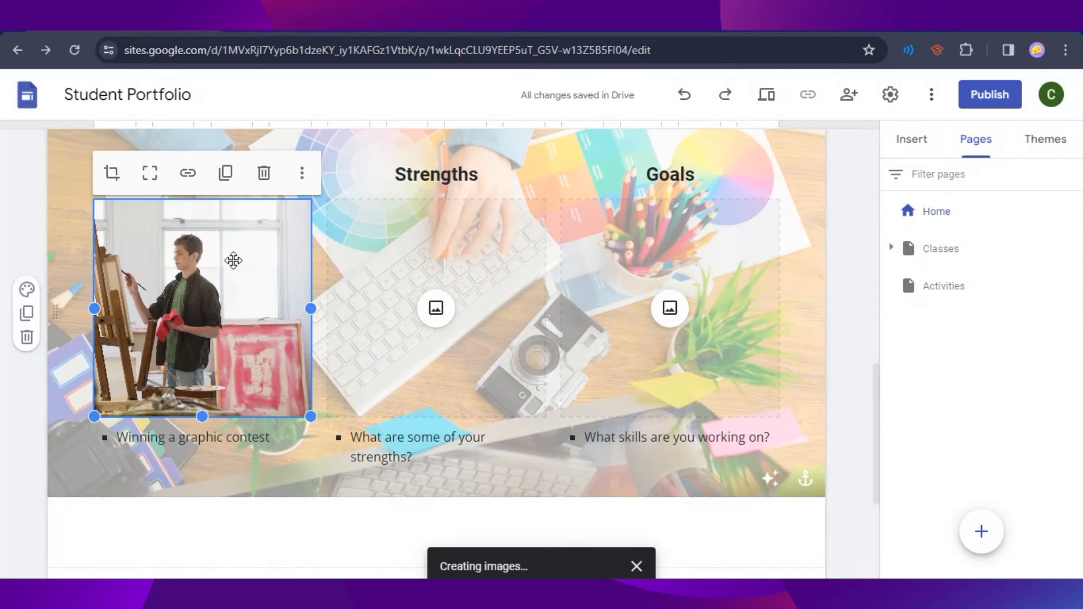
click(280, 453)
click(236, 176)
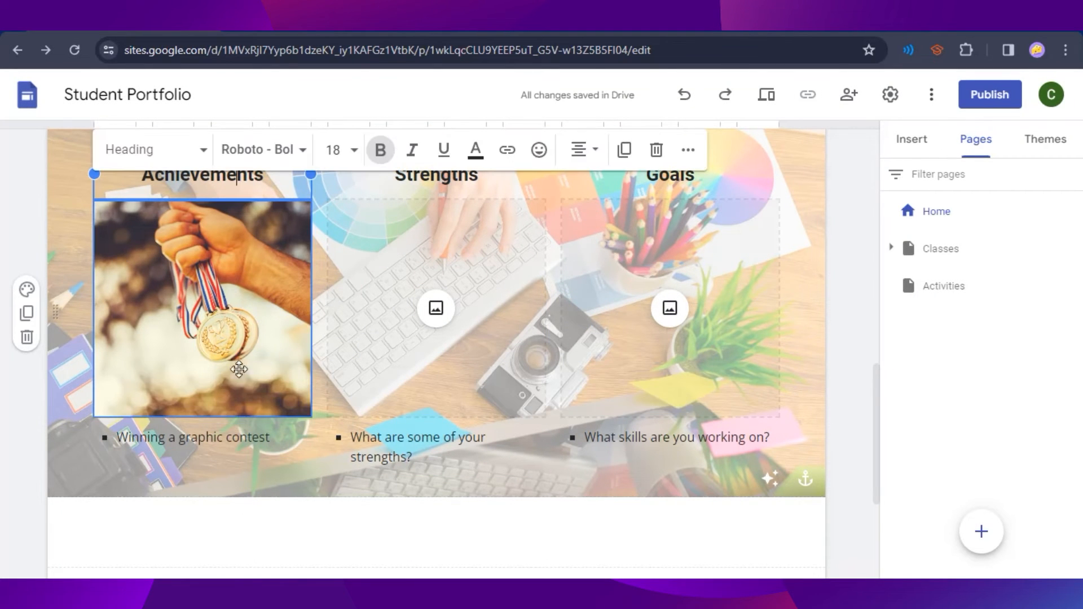
click(436, 307)
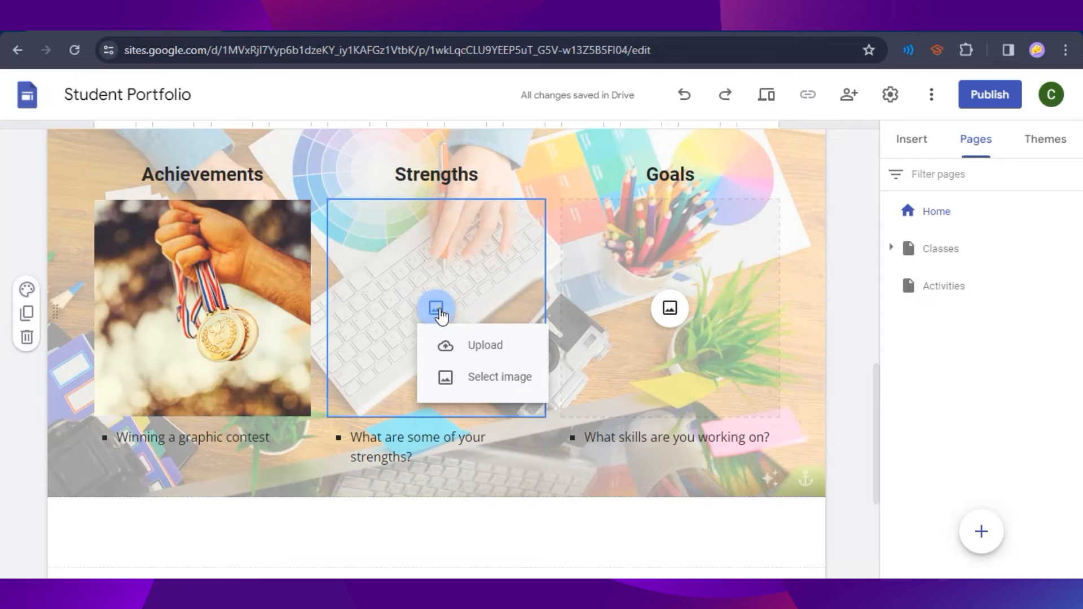
click(477, 356)
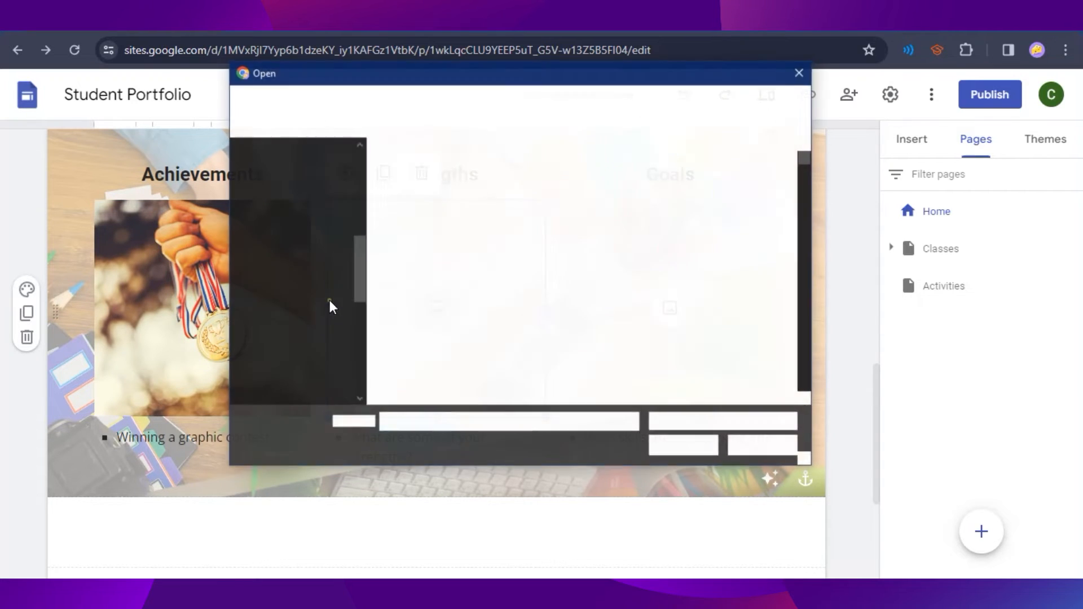
key(Escape)
Fill the Strengths image with the Google Images photo of a designer at a computer and change its bullet to "Digital strength".
click(432, 311)
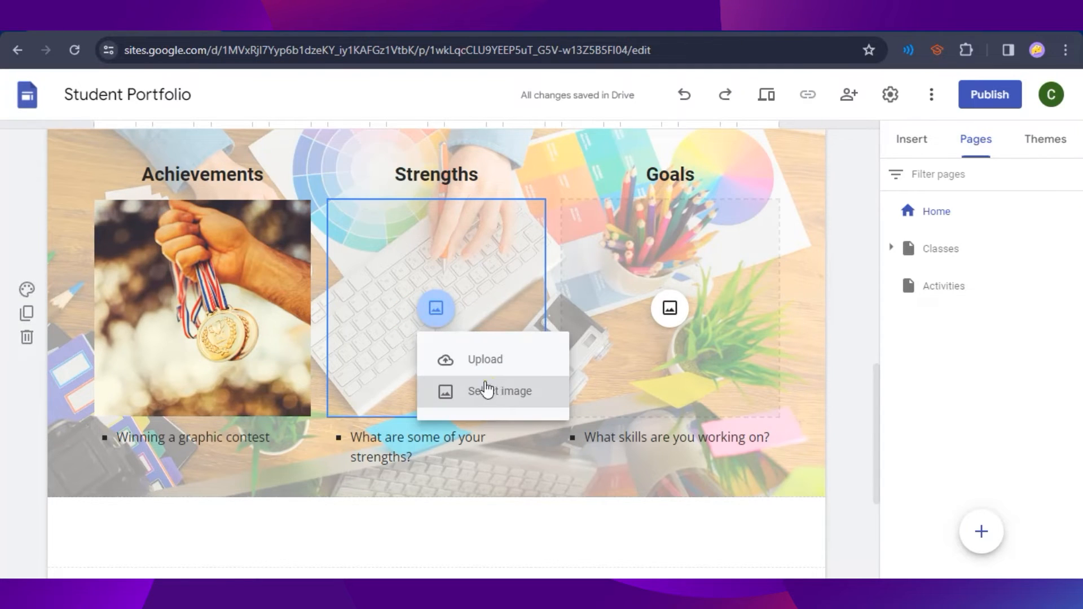
click(486, 390)
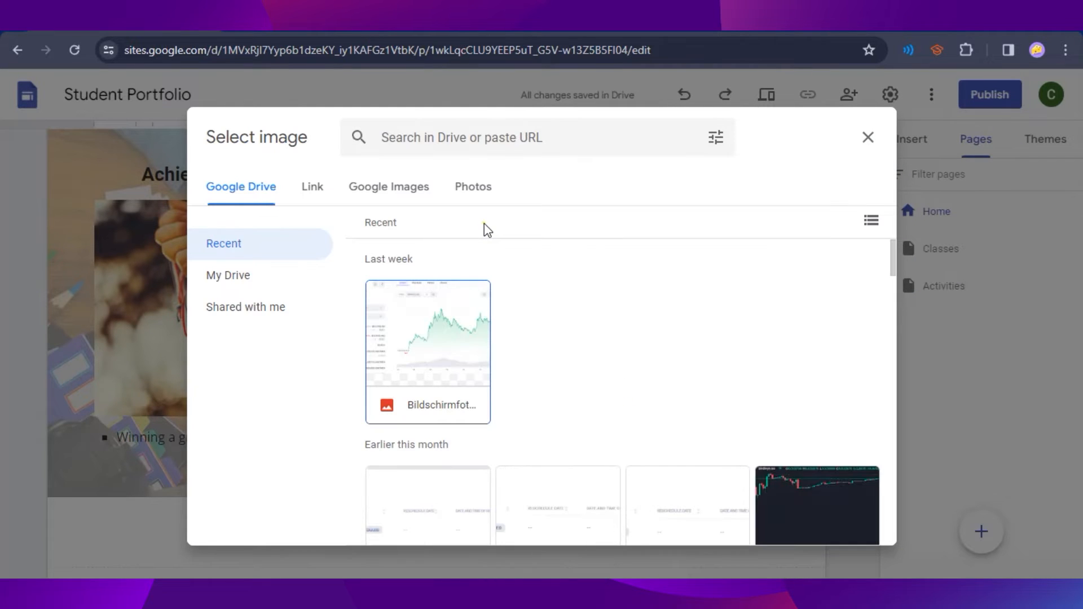
click(375, 188)
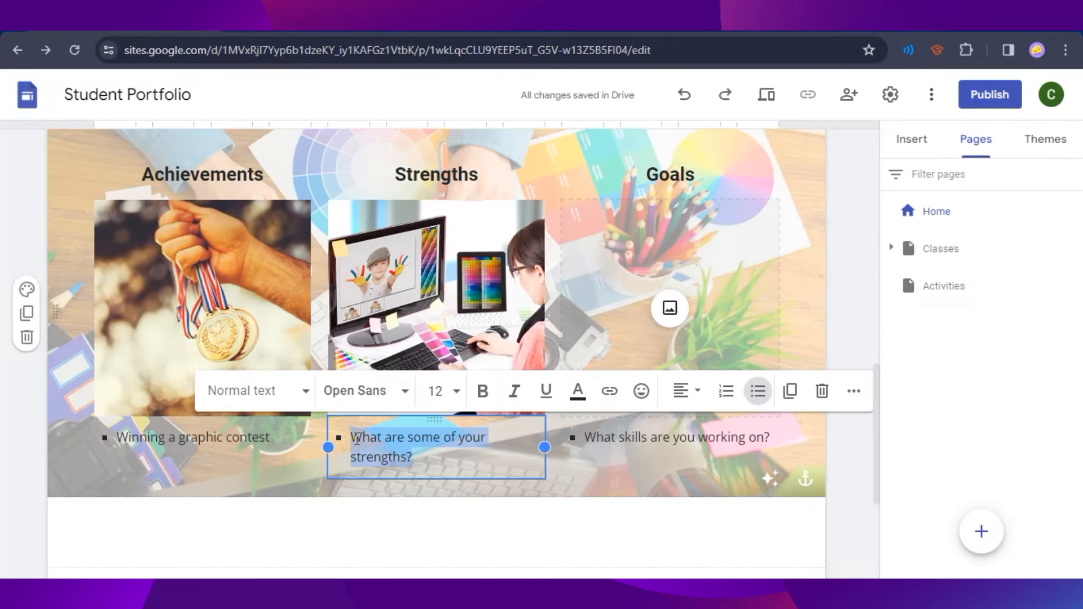
text(Dig)
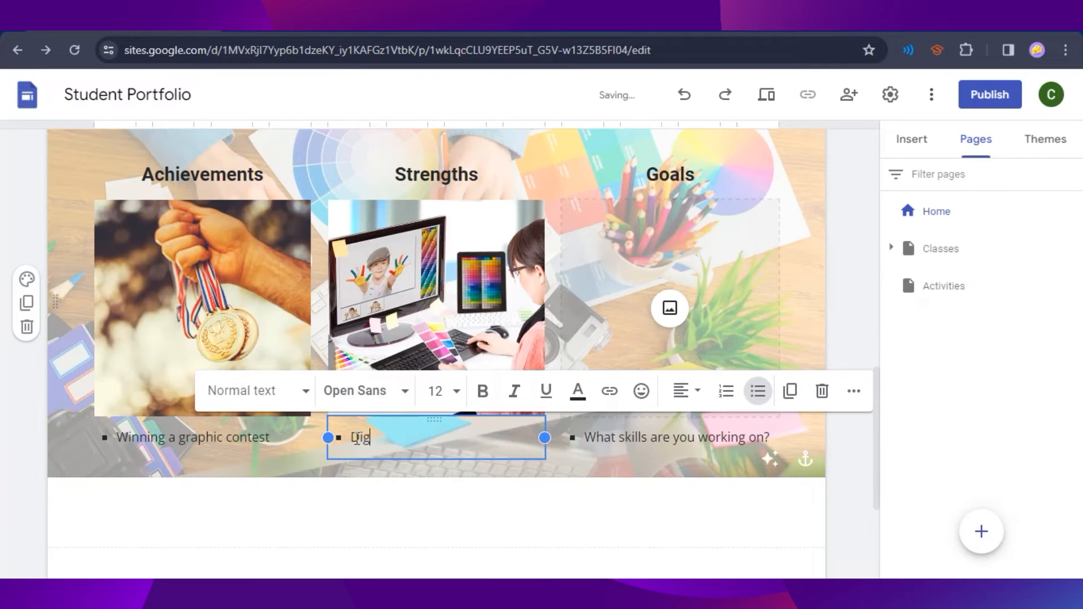
text(ital strength)
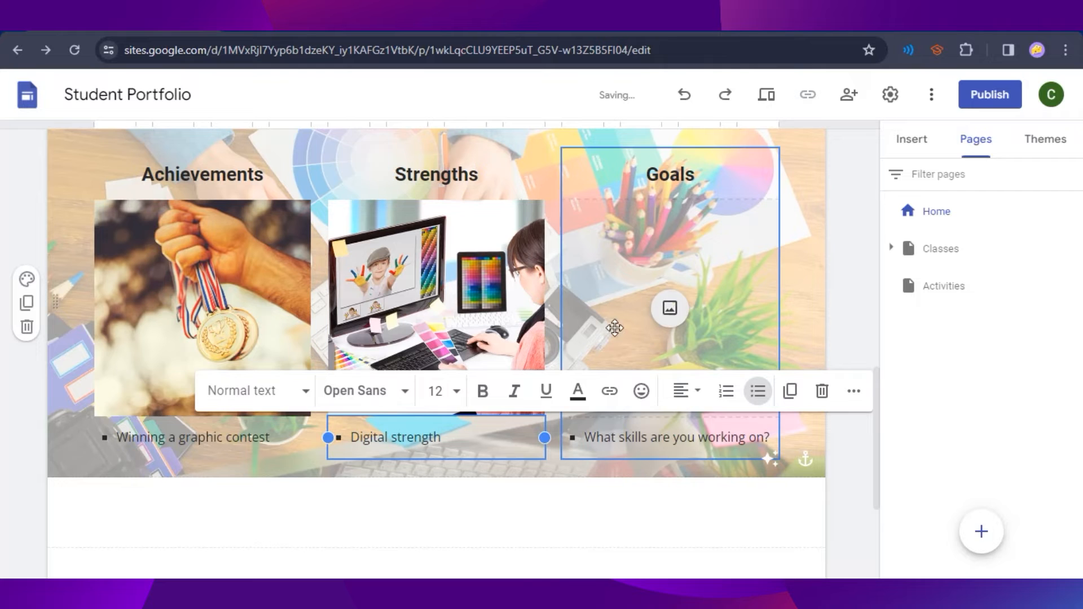
Fill the Goals image with the photo of a curly-haired person in glasses below colorful shapes from a Google Images search for "graphic".
click(671, 308)
click(732, 389)
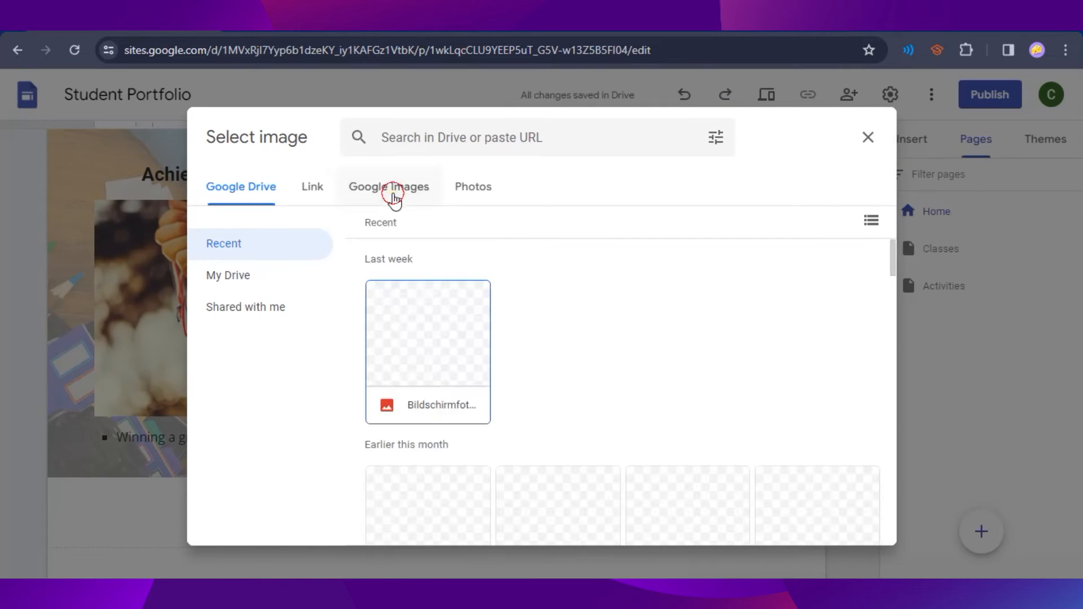
click(392, 188)
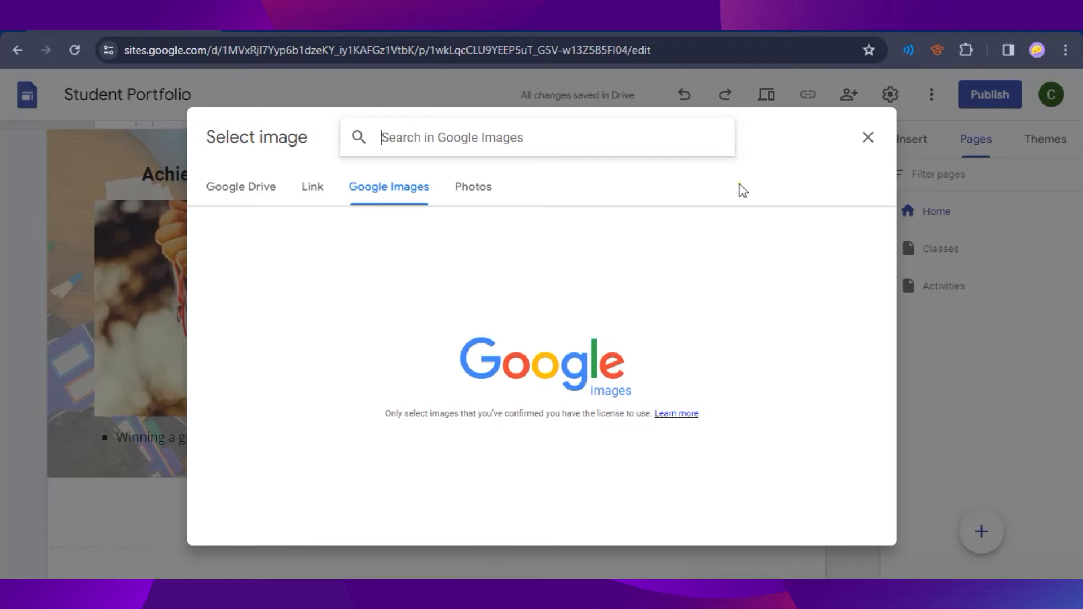
text(graphic)
key(Return)
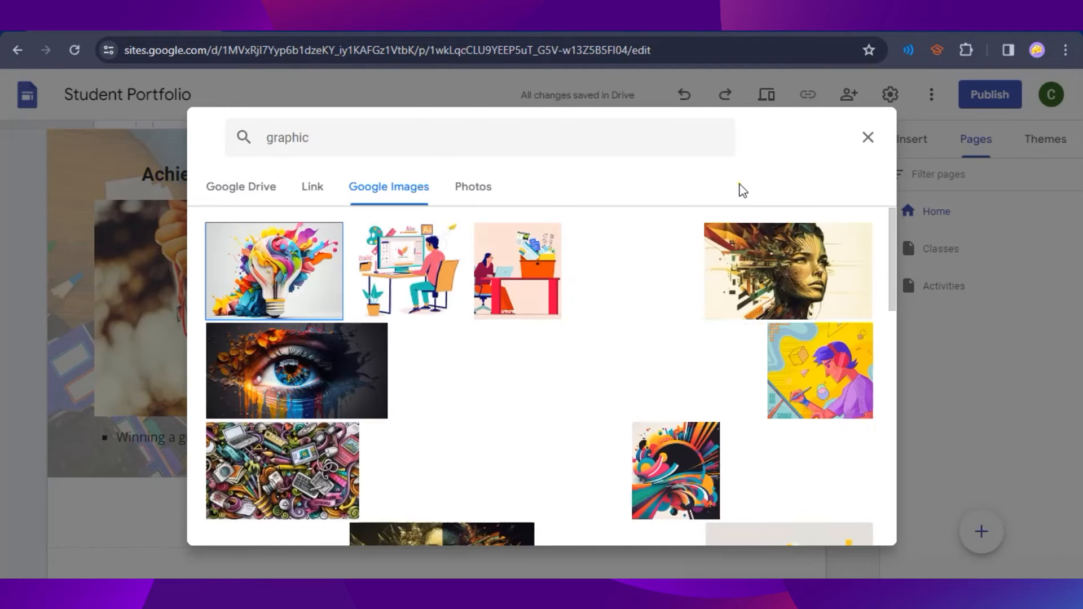
scroll(647, 293, down, 2)
scroll(647, 294, up, 2)
click(646, 293)
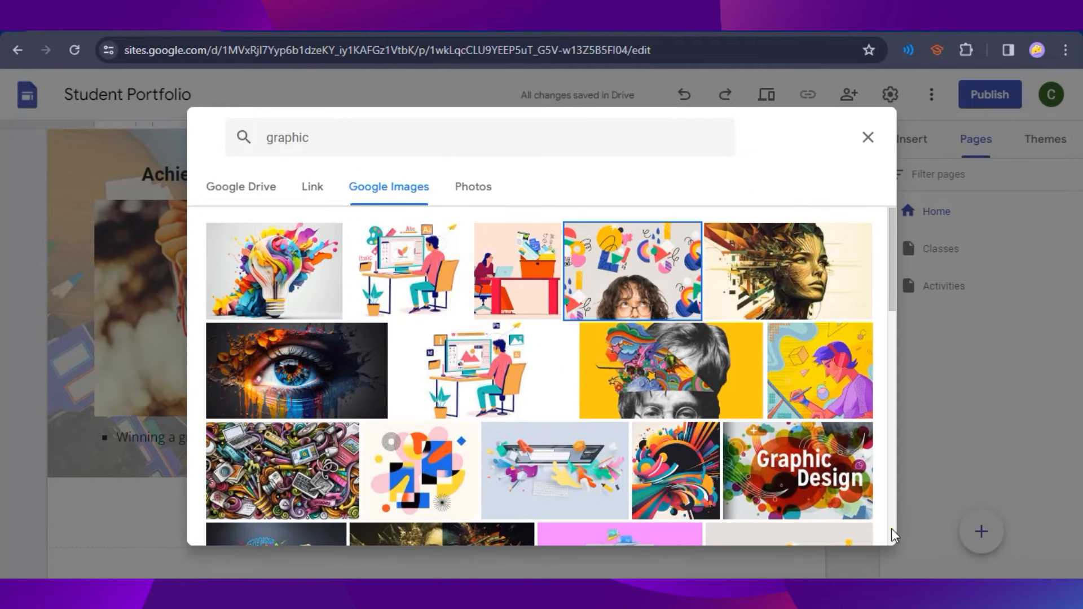
click(841, 519)
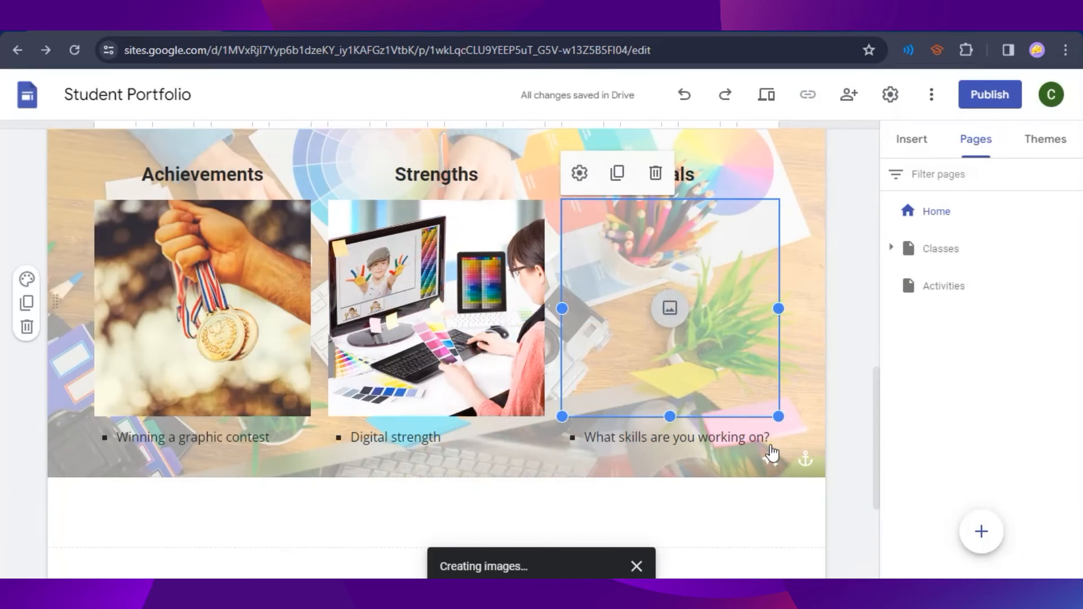
Look over the home page to check the header, About Me text and the three image columns.
scroll(840, 345, up, 10)
scroll(592, 355, down, 7)
scroll(622, 407, down, 8)
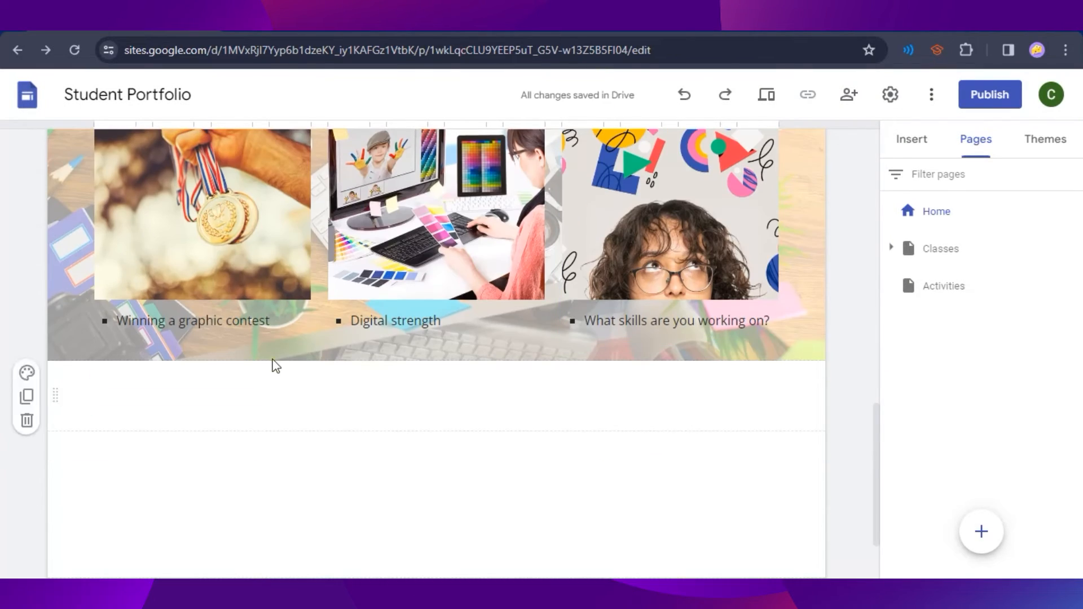
scroll(512, 394, down, 2)
scroll(573, 477, up, 7)
scroll(672, 442, up, 6)
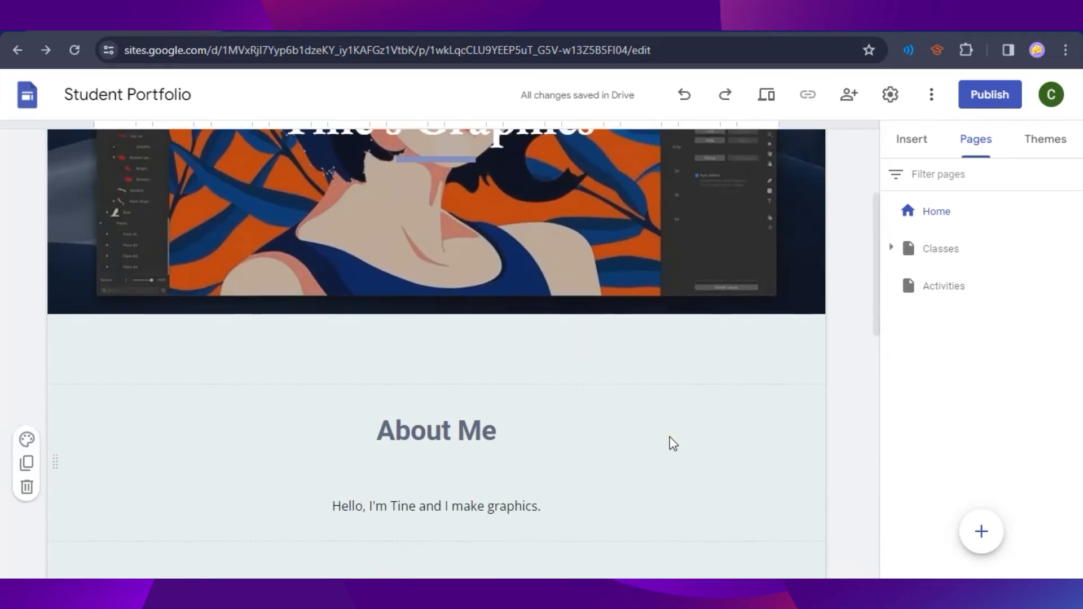
scroll(665, 439, down, 12)
Insert a text box below the three columns reading "Thank you for visiting my portfolio" and center its text.
click(909, 135)
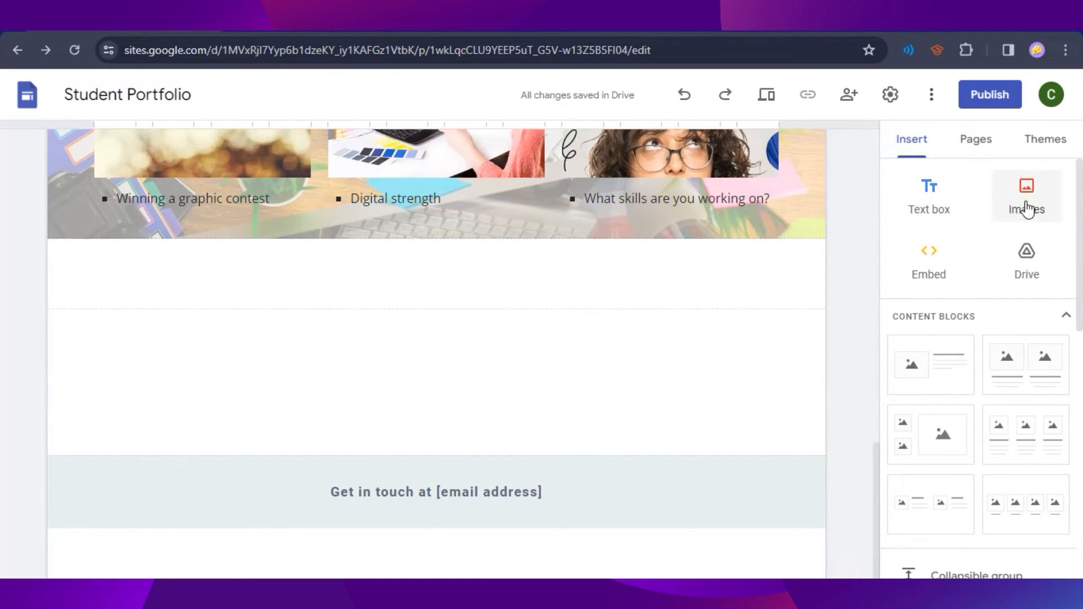
click(928, 203)
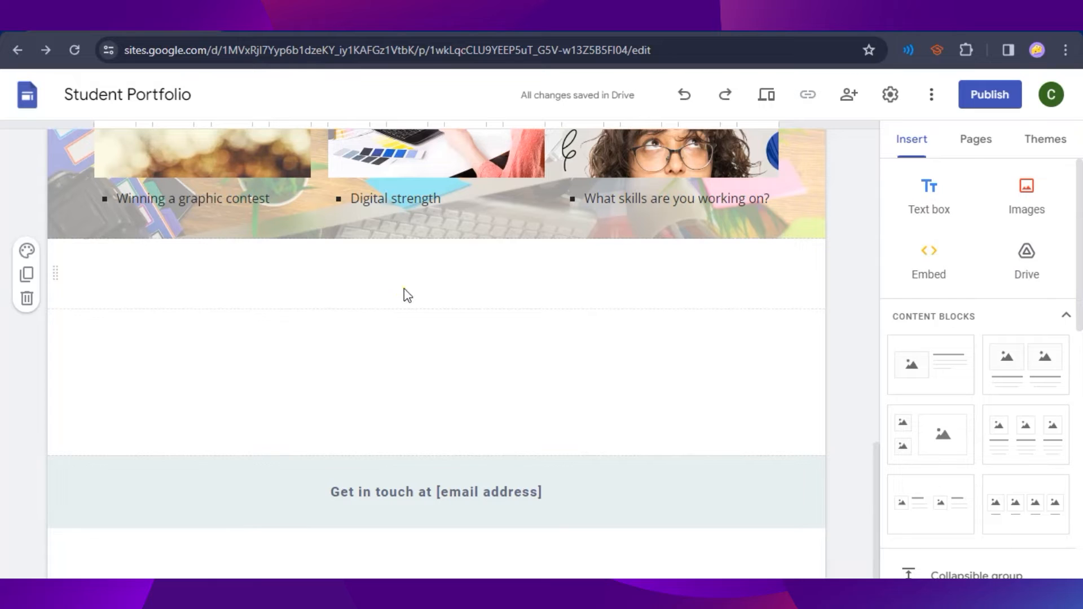
click(943, 203)
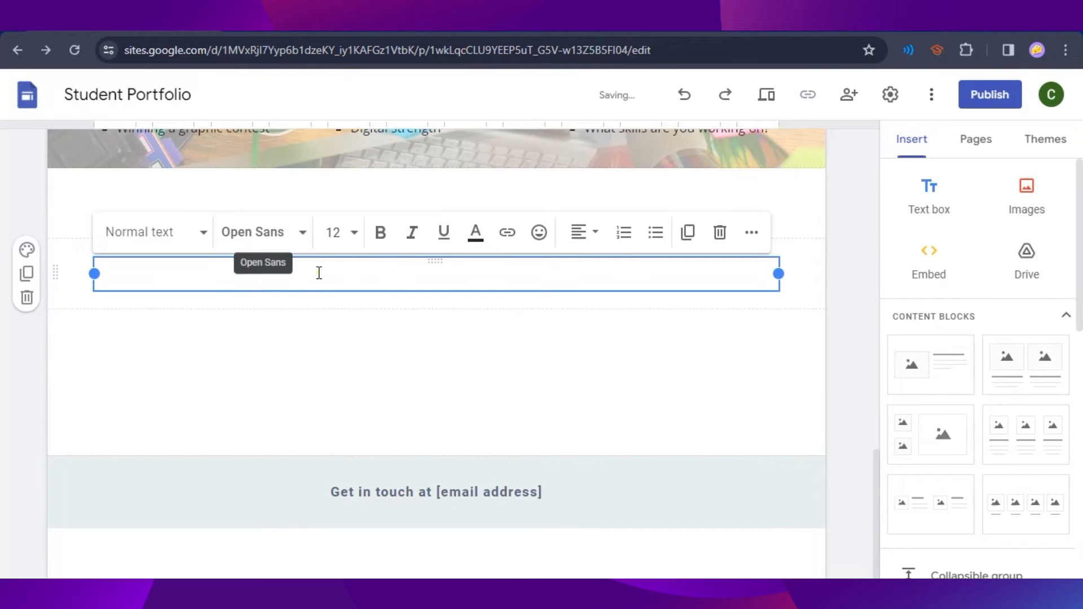
text(Thank you for visiting my portfolio)
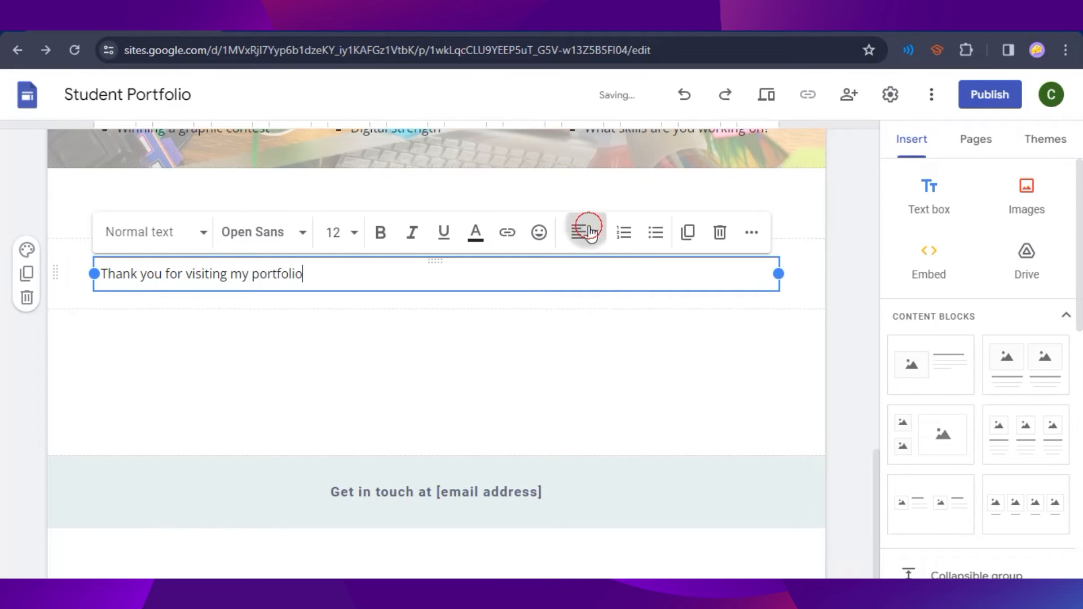
click(588, 230)
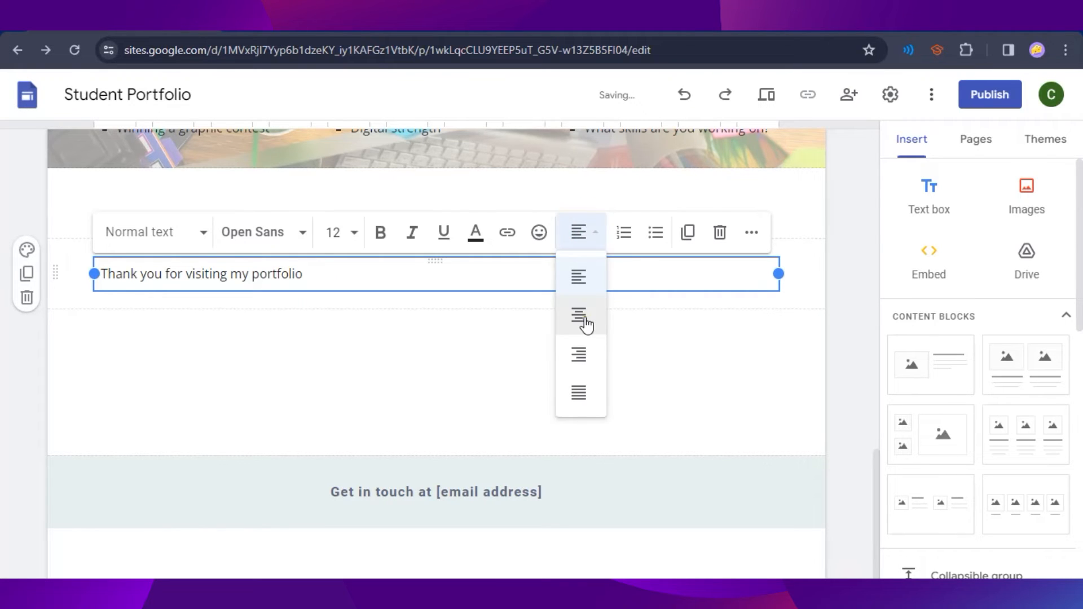
click(585, 322)
Set the thank-you line's font to Century Gothic and its size to 18.
drag(555, 274, 321, 271)
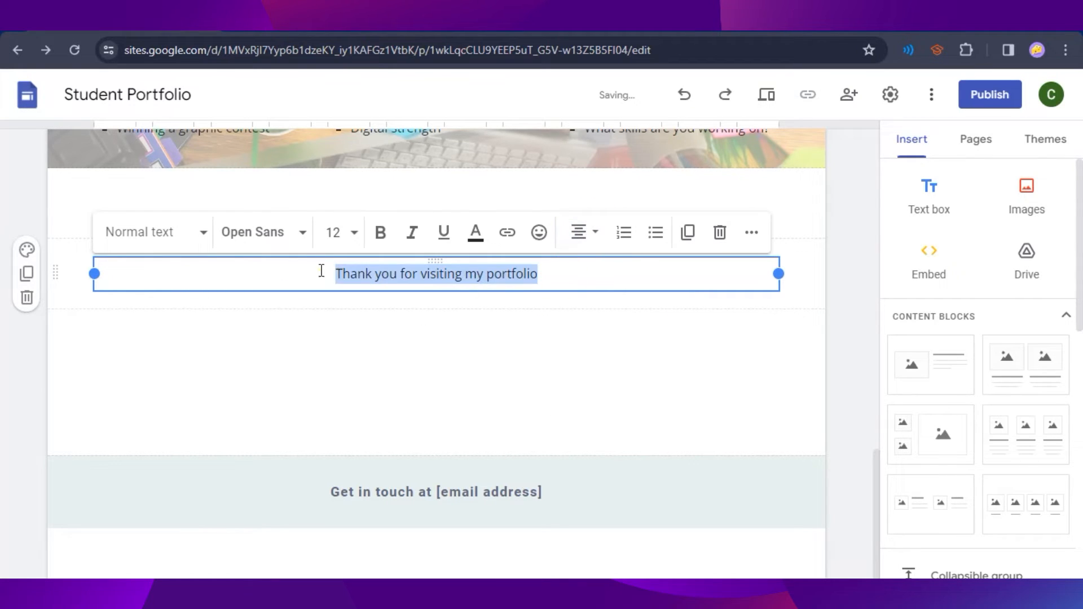
click(290, 241)
scroll(314, 451, down, 3)
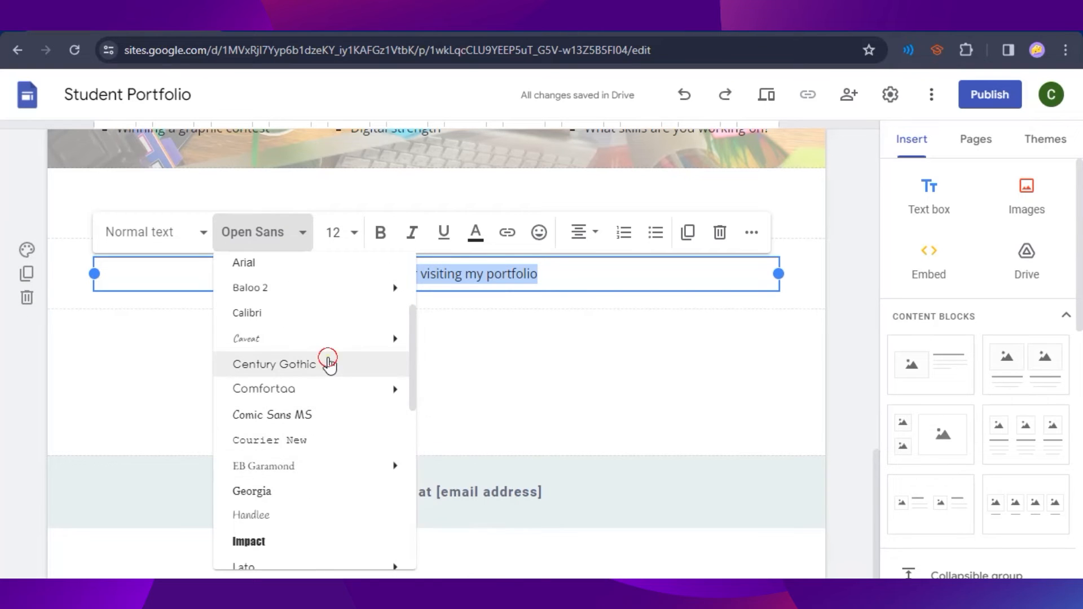
click(293, 366)
click(354, 233)
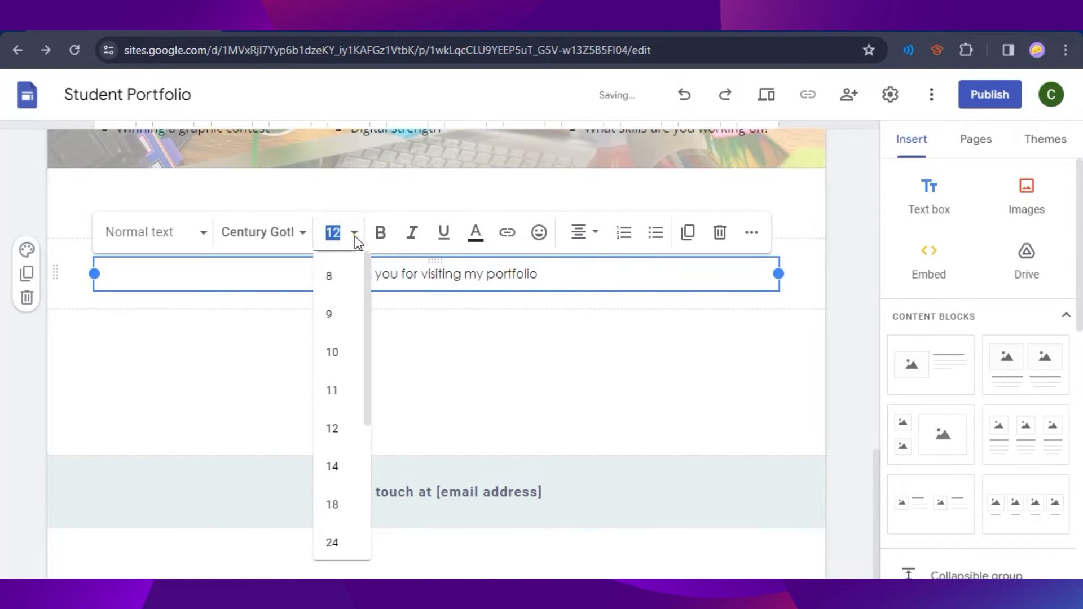
click(345, 504)
click(566, 273)
Move the thank-you text box into the empty section directly below the columns and delete the leftover empty text box.
scroll(566, 273, up, 2)
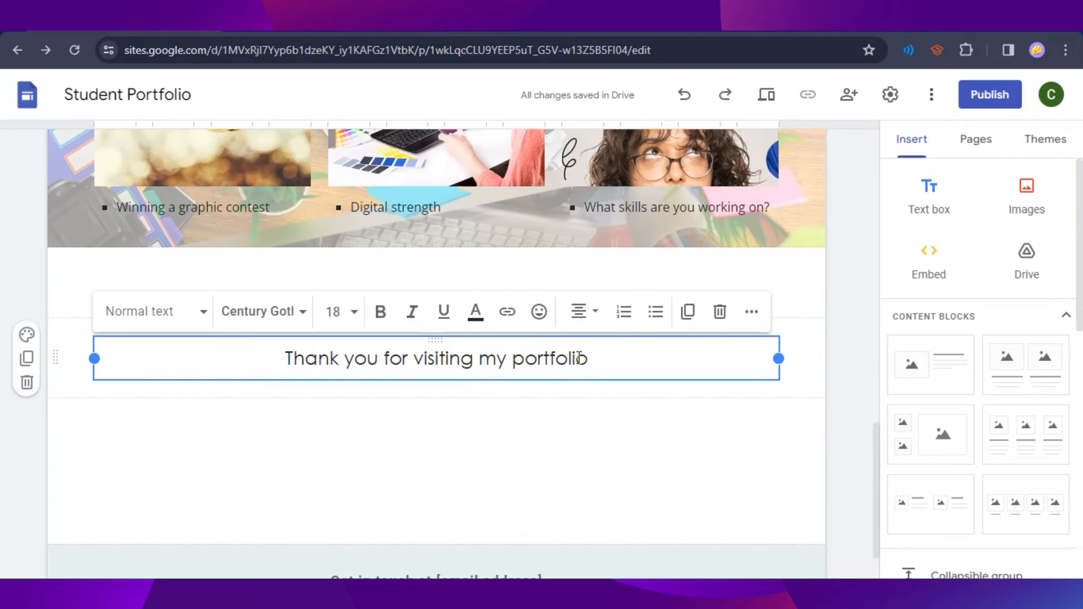
click(828, 372)
click(575, 285)
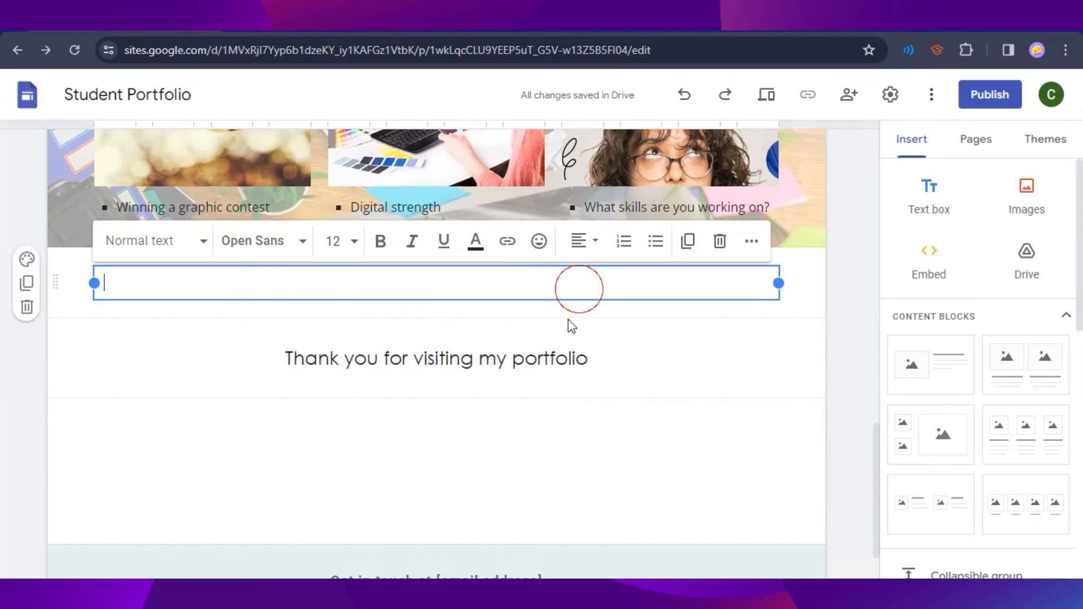
click(453, 351)
drag(443, 341, 461, 269)
click(477, 340)
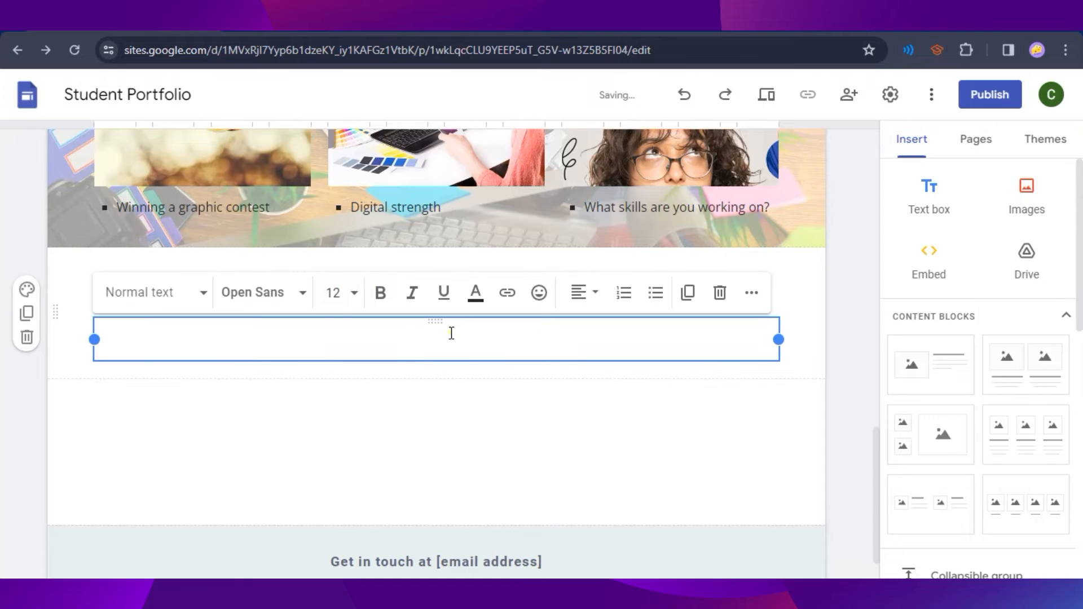
click(714, 298)
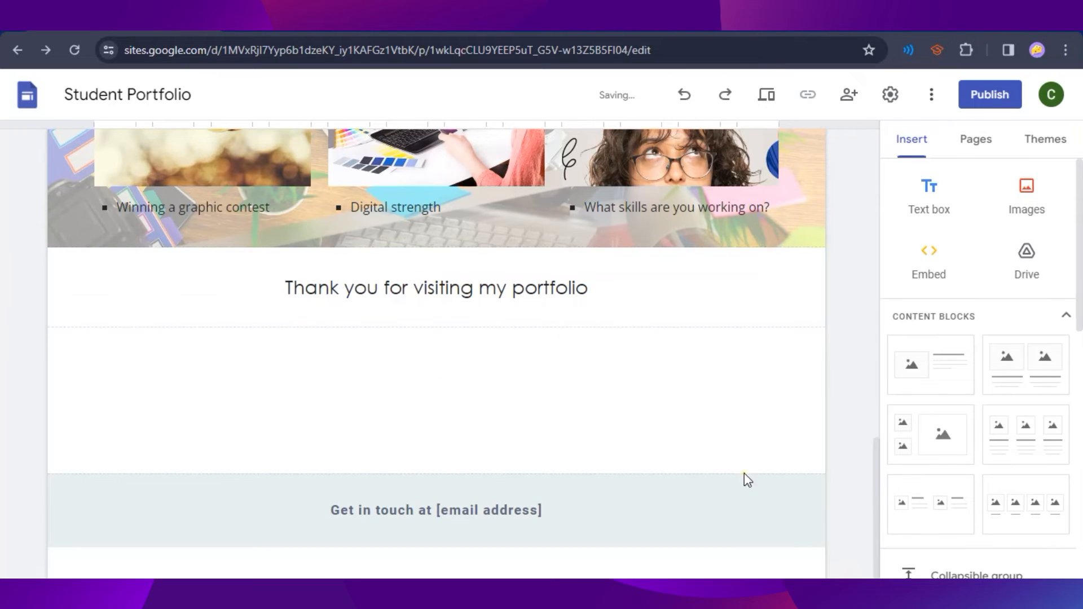
Review the edited home page from the header down to the footer and back to the About Me area.
scroll(471, 469, up, 2)
scroll(472, 469, up, 15)
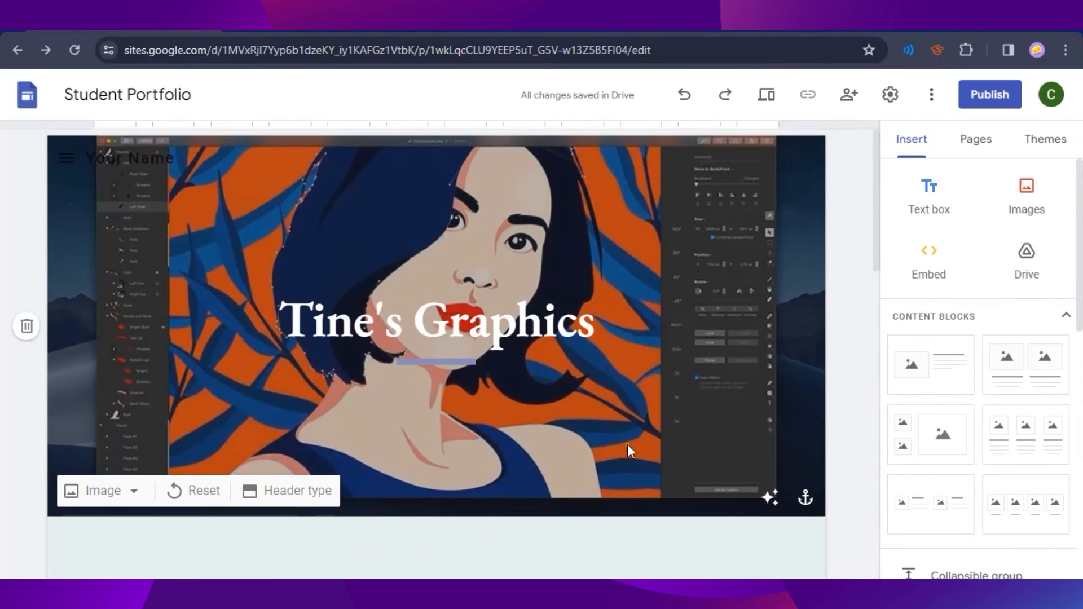
scroll(564, 429, down, 3)
scroll(520, 416, down, 15)
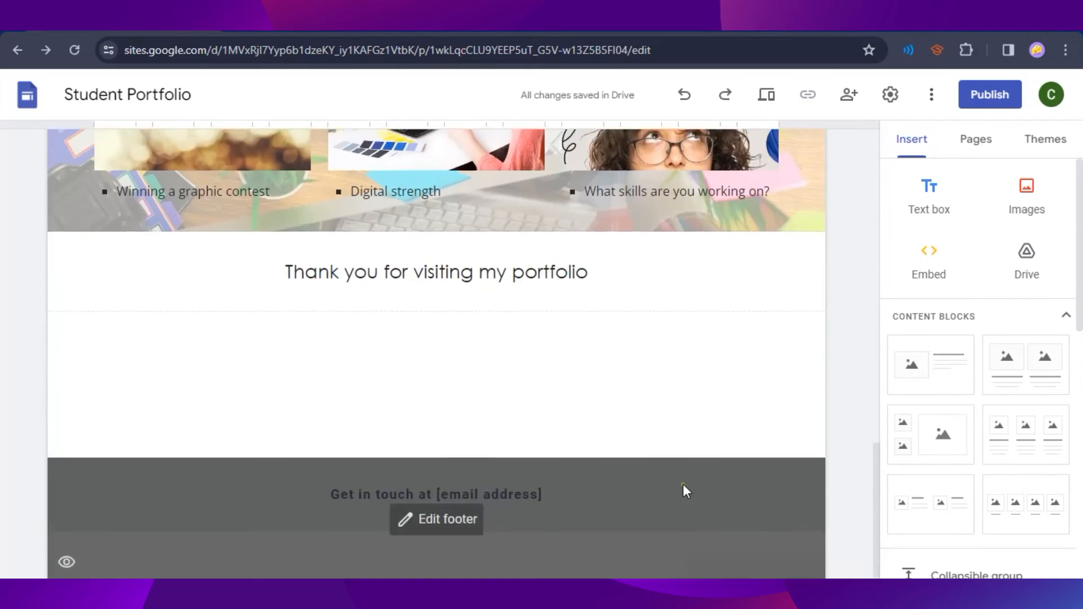
scroll(684, 489, up, 11)
scroll(651, 484, up, 3)
click(239, 340)
click(145, 378)
scroll(144, 379, down, 1)
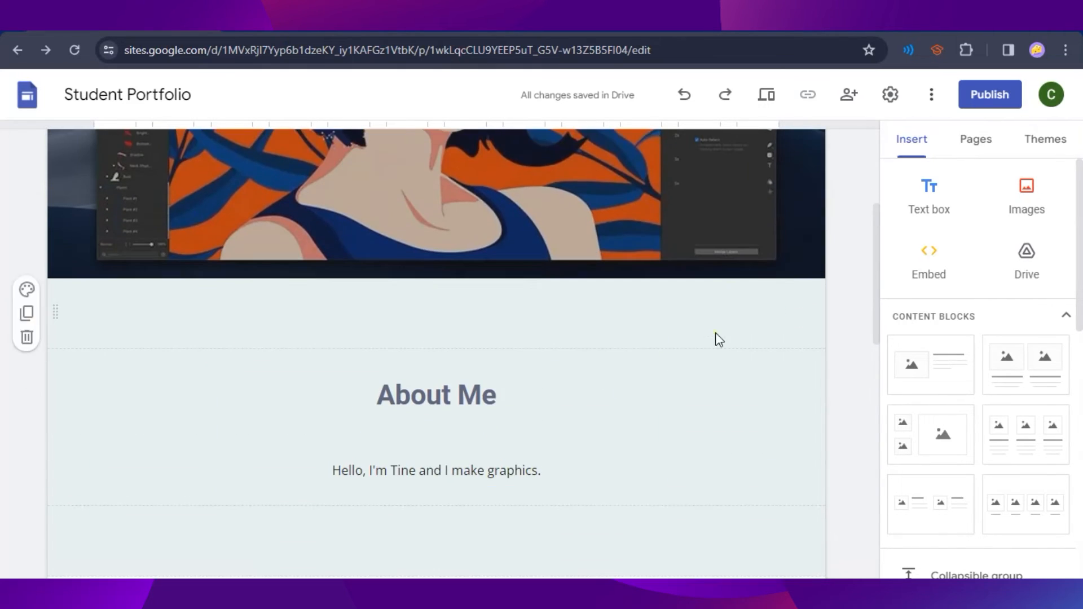
Set the section color of the empty section above About Me to Style 1.
click(110, 338)
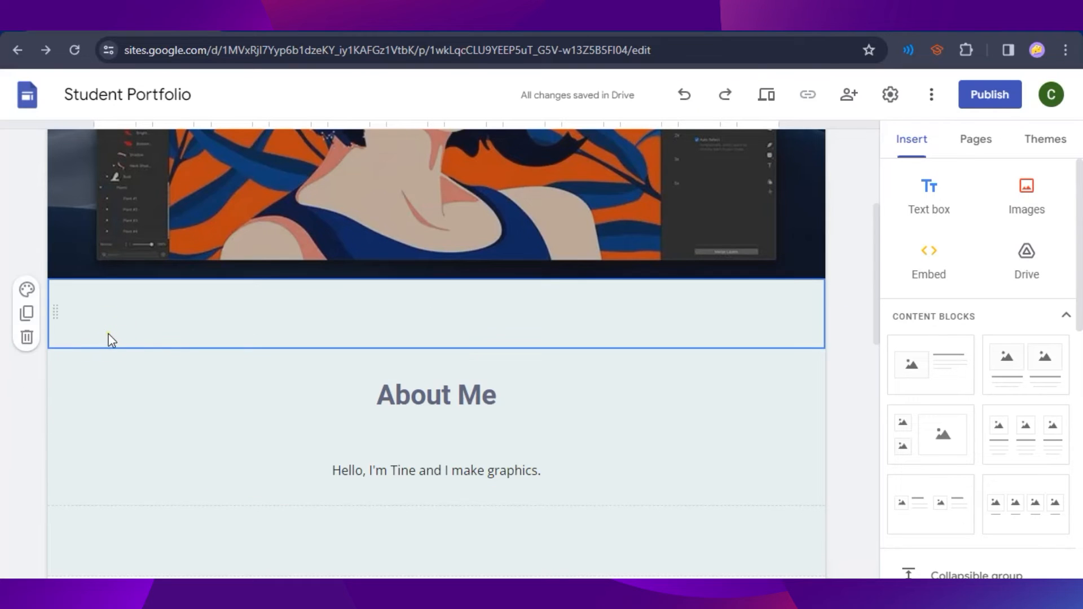
click(28, 291)
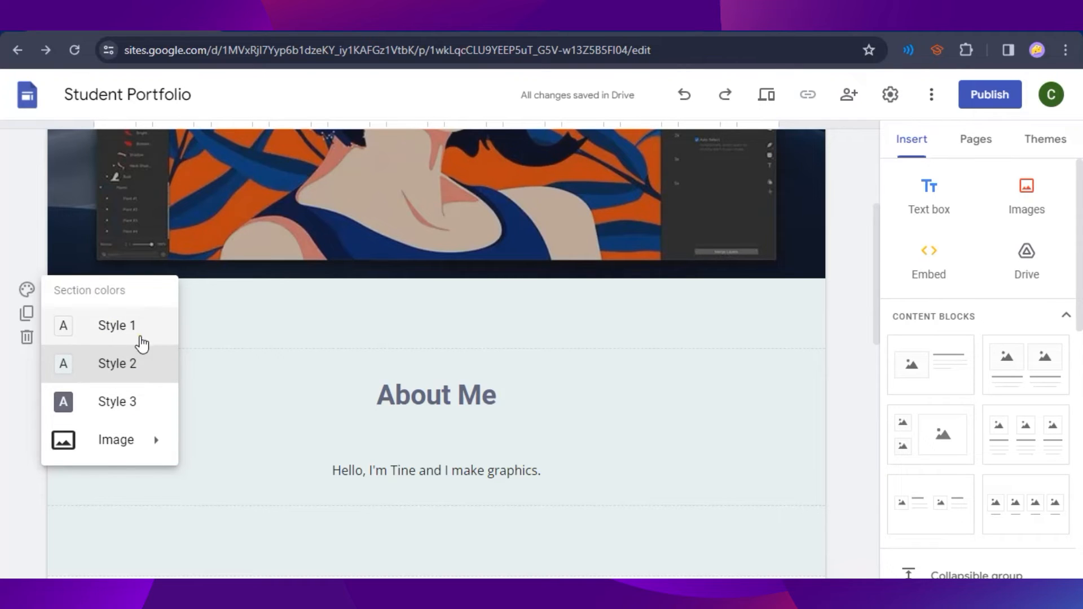
click(120, 333)
Try Style 3 on the empty section above About Me and return it to Style 1.
click(27, 290)
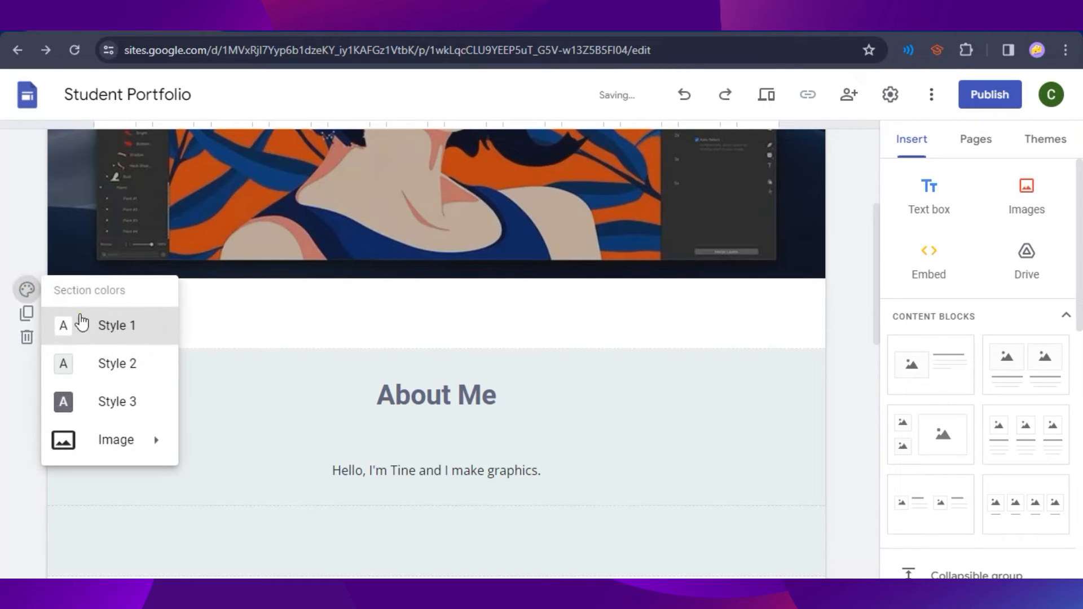
click(107, 417)
click(27, 290)
click(104, 327)
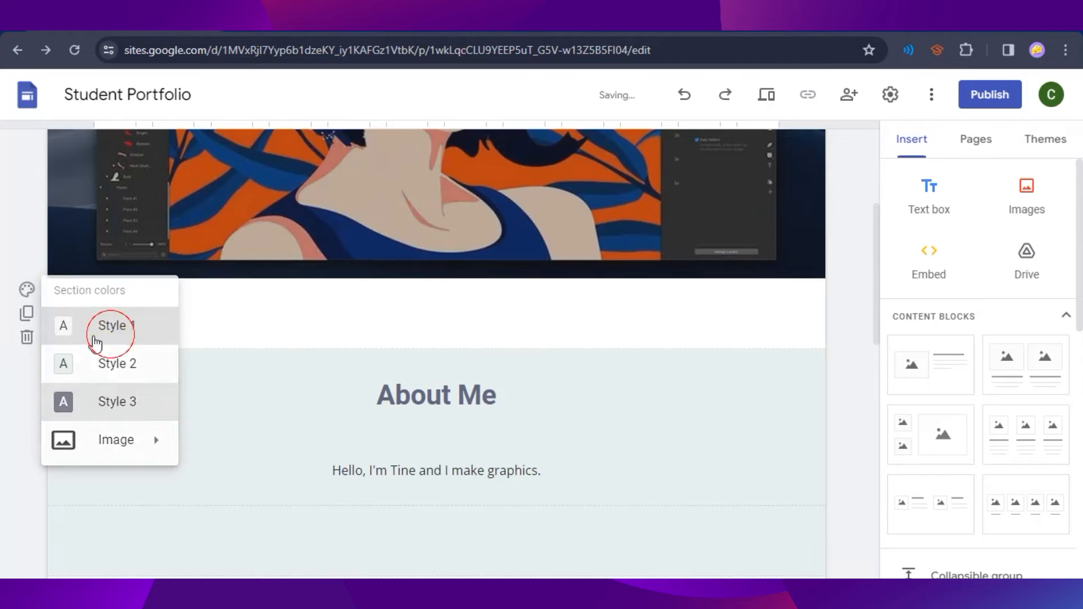
click(32, 291)
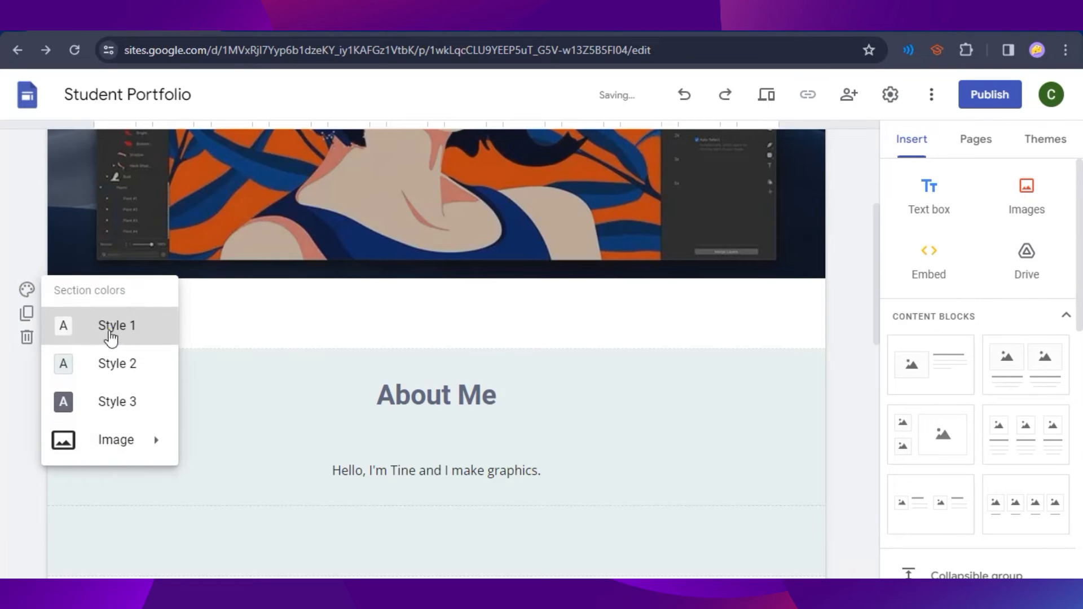
click(85, 338)
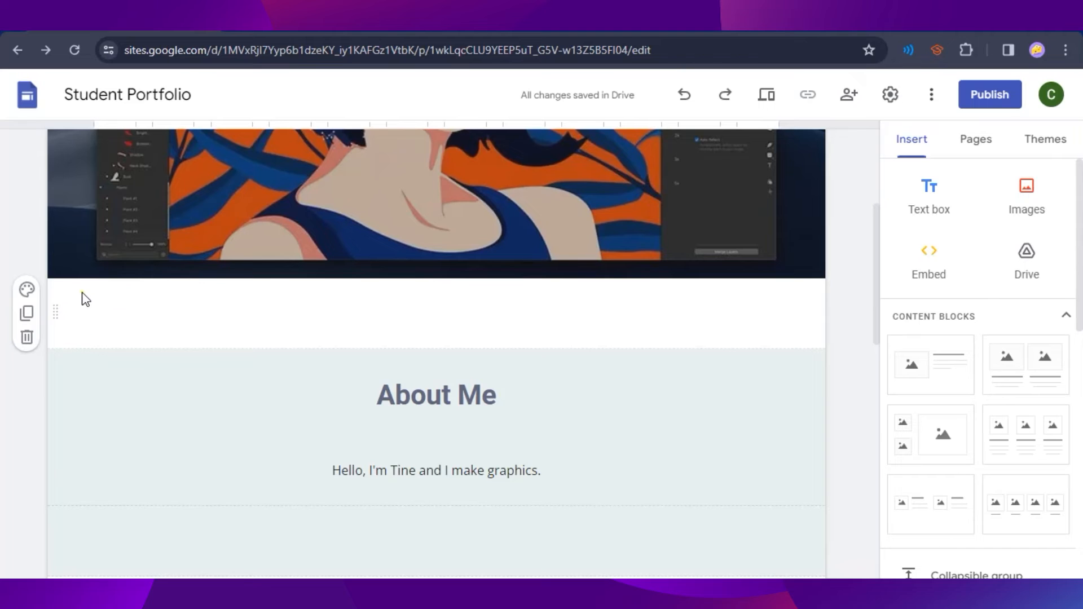
Insert the content block with a single image beside a heading and text directly above the About Me section.
scroll(959, 412, down, 6)
scroll(971, 417, up, 6)
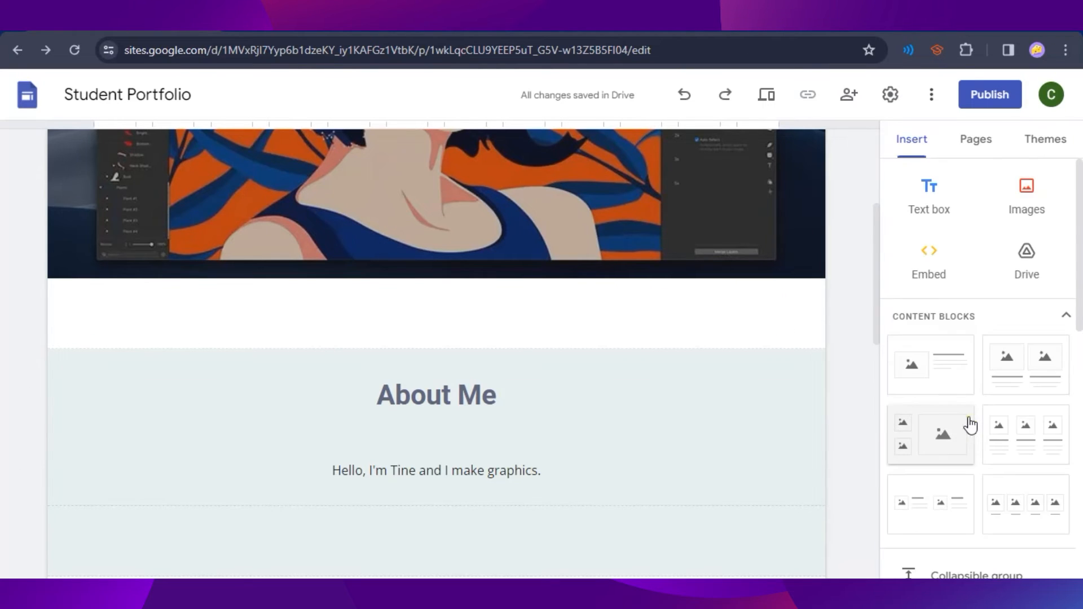
scroll(1010, 370, down, 5)
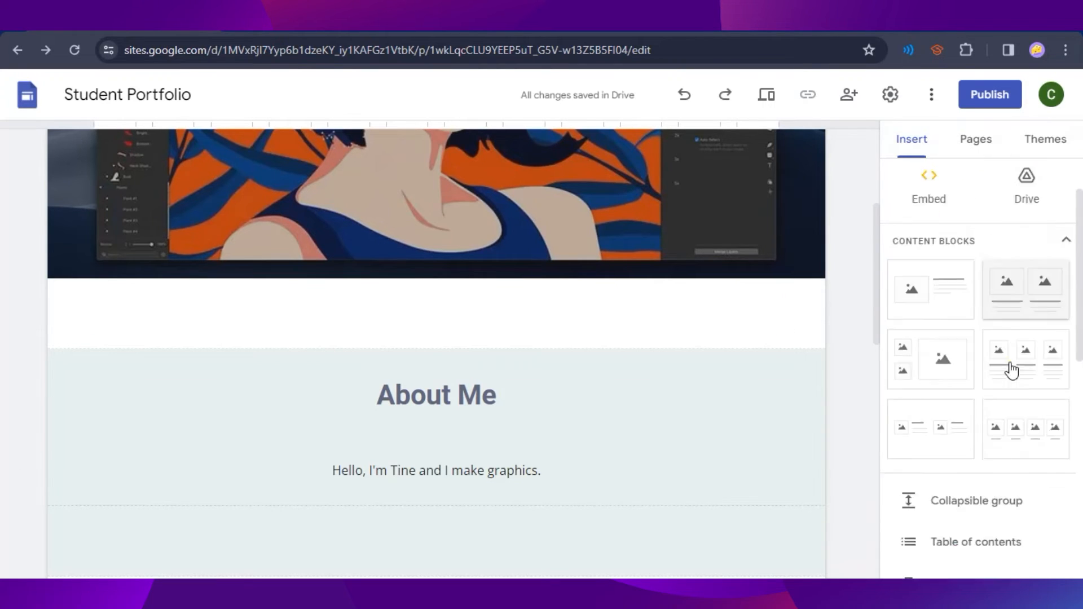
scroll(1005, 450, up, 6)
scroll(947, 338, down, 2)
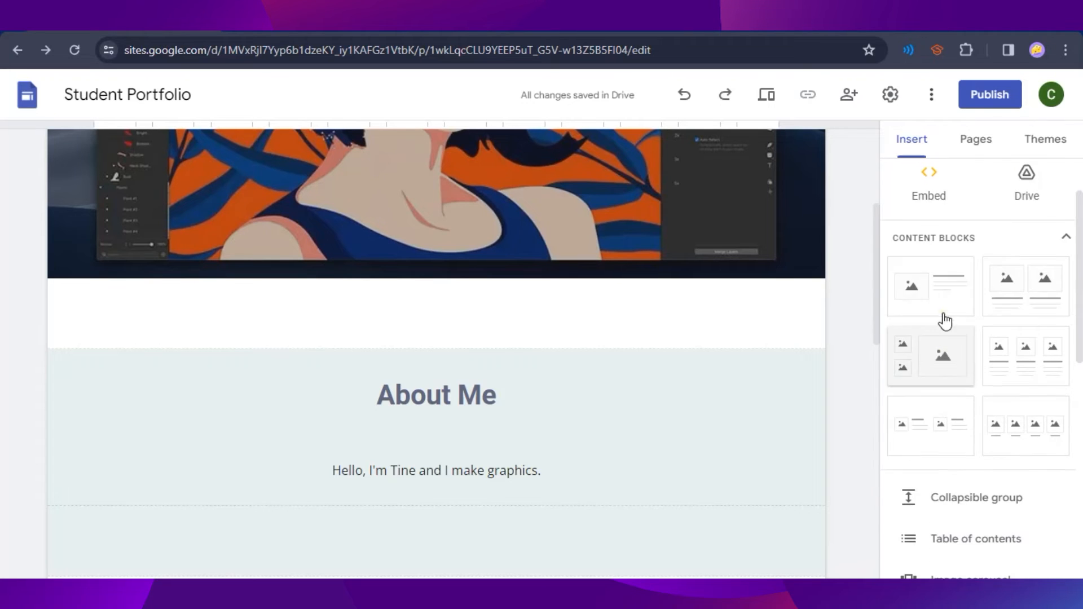
click(931, 275)
drag(732, 350, 181, 325)
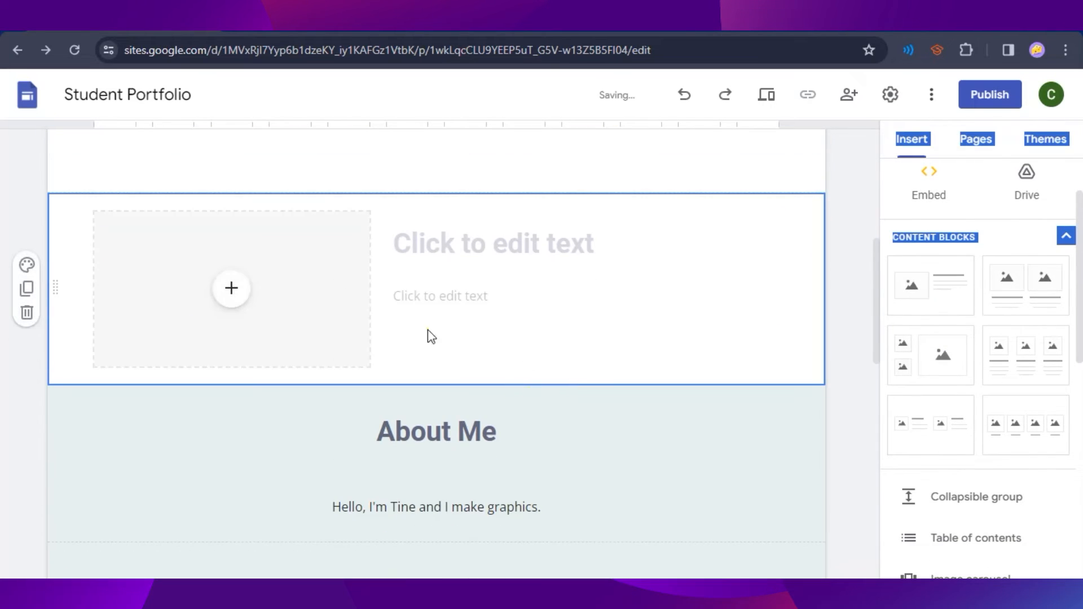
click(573, 254)
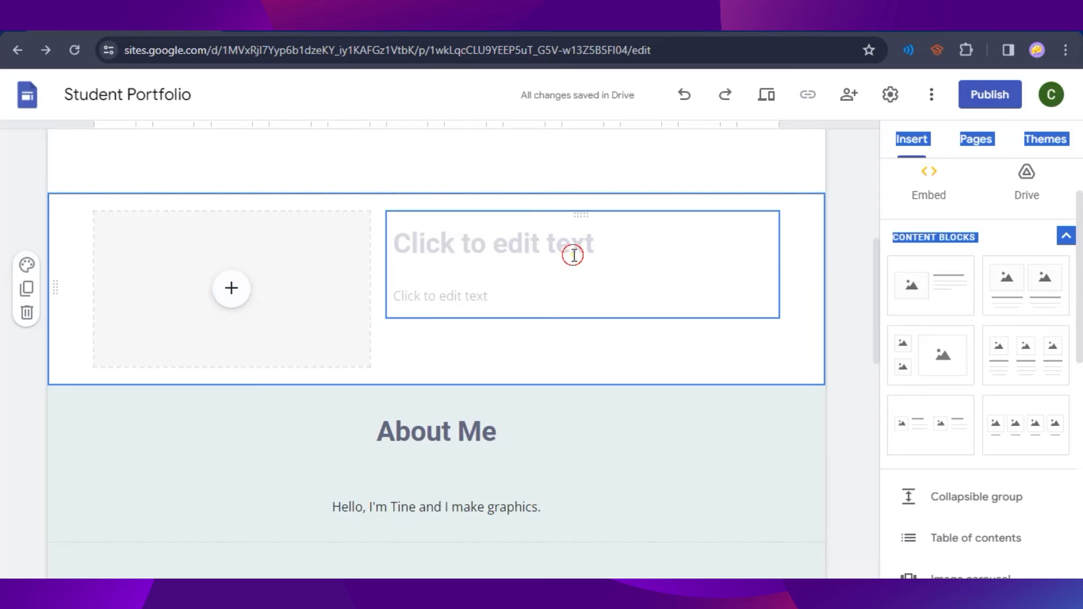
click(462, 287)
click(485, 228)
click(504, 301)
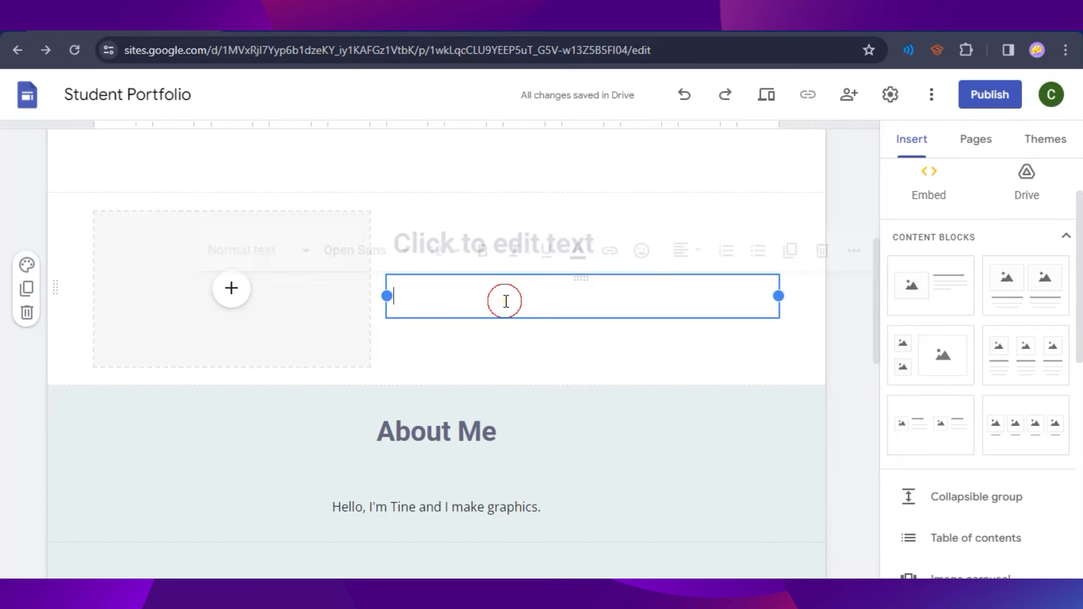
Check the options for embedding web content by URL or code and for adding Google Drive files, without inserting anything.
scroll(464, 379, down, 7)
scroll(497, 373, up, 5)
scroll(990, 310, up, 2)
click(918, 254)
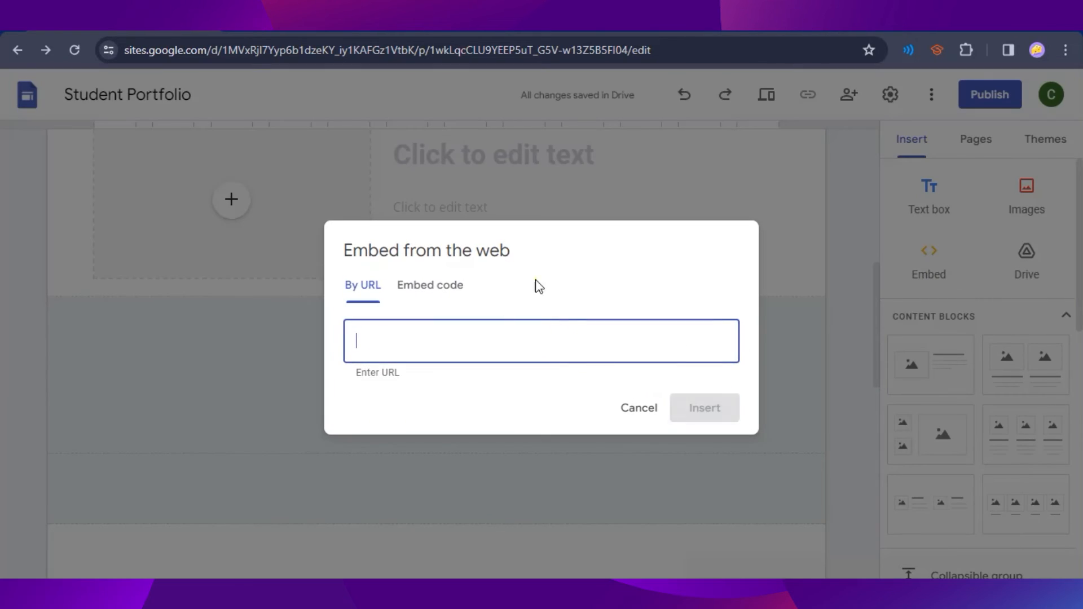
click(438, 293)
click(639, 407)
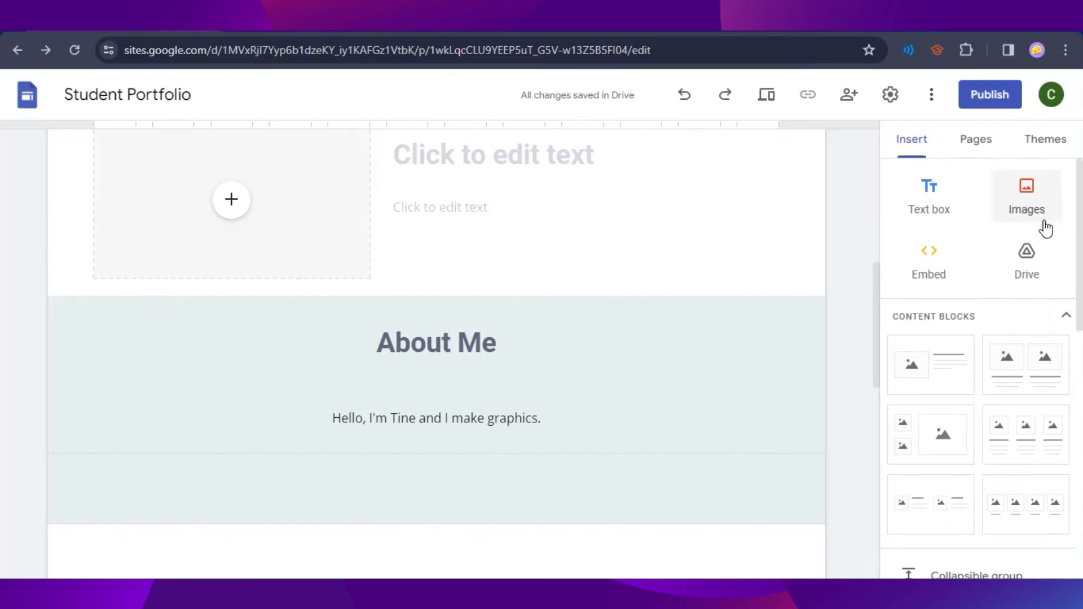
click(1023, 270)
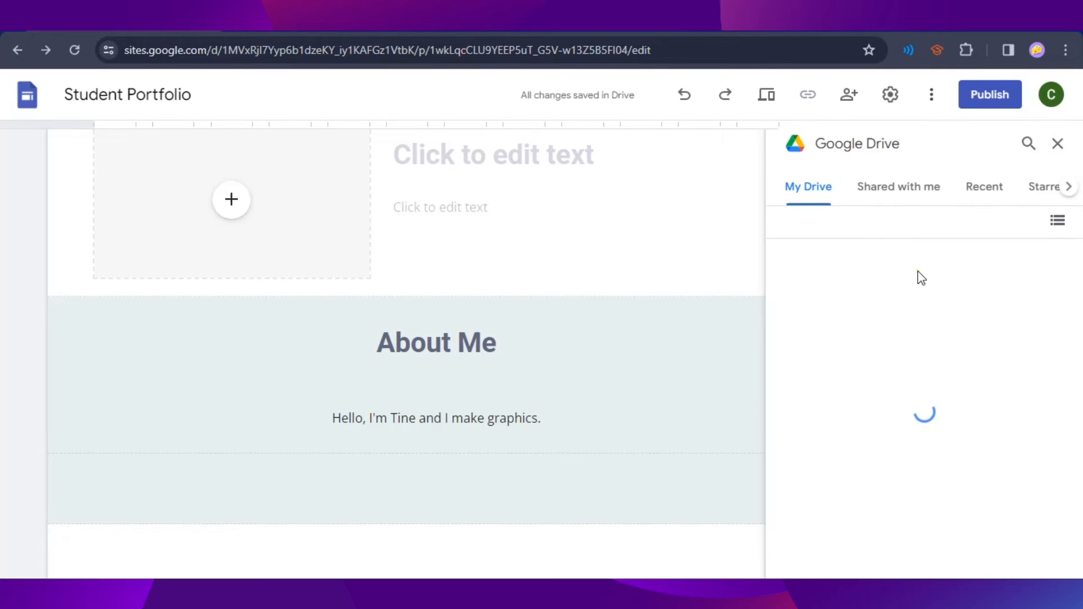
click(1057, 144)
Look through the insertable elements, from the content blocks and collapsible group down to Docs, Slides and Sheets.
scroll(1046, 343, down, 5)
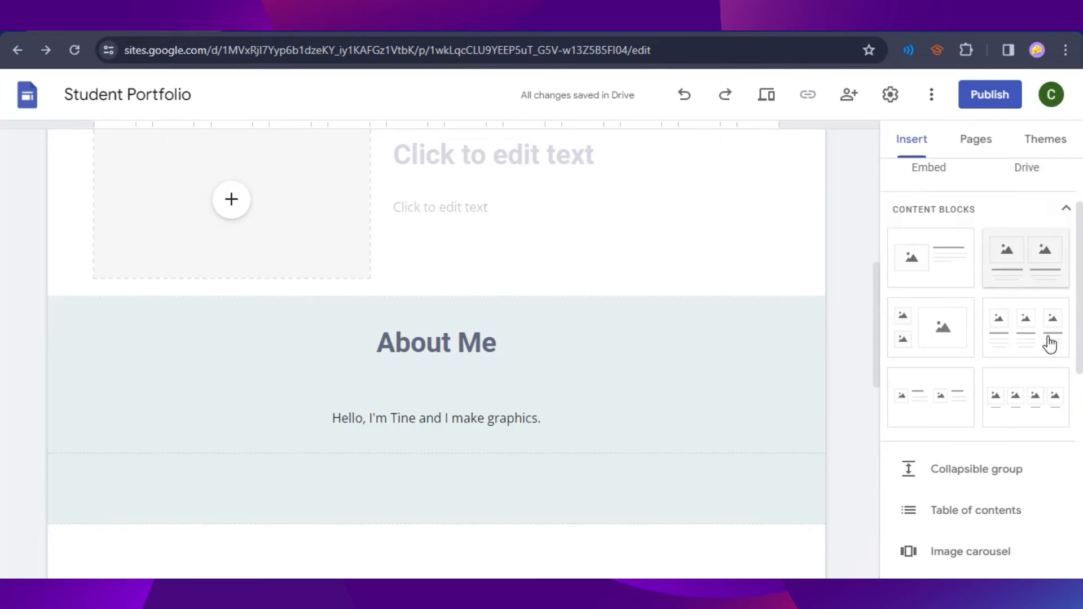
scroll(1036, 398, down, 5)
scroll(1010, 387, up, 6)
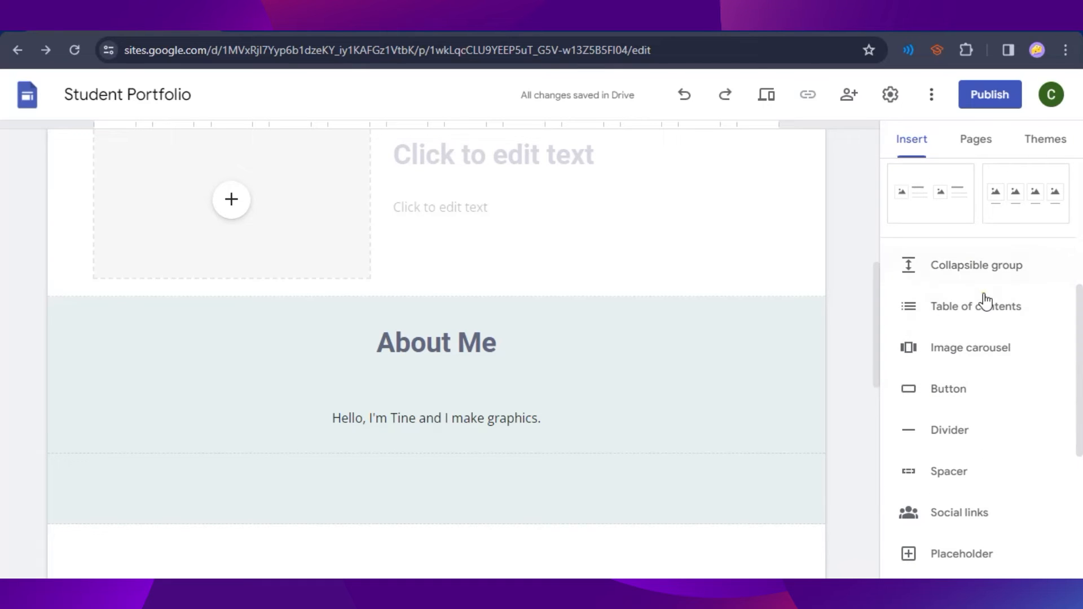
scroll(984, 327, down, 2)
scroll(970, 355, down, 3)
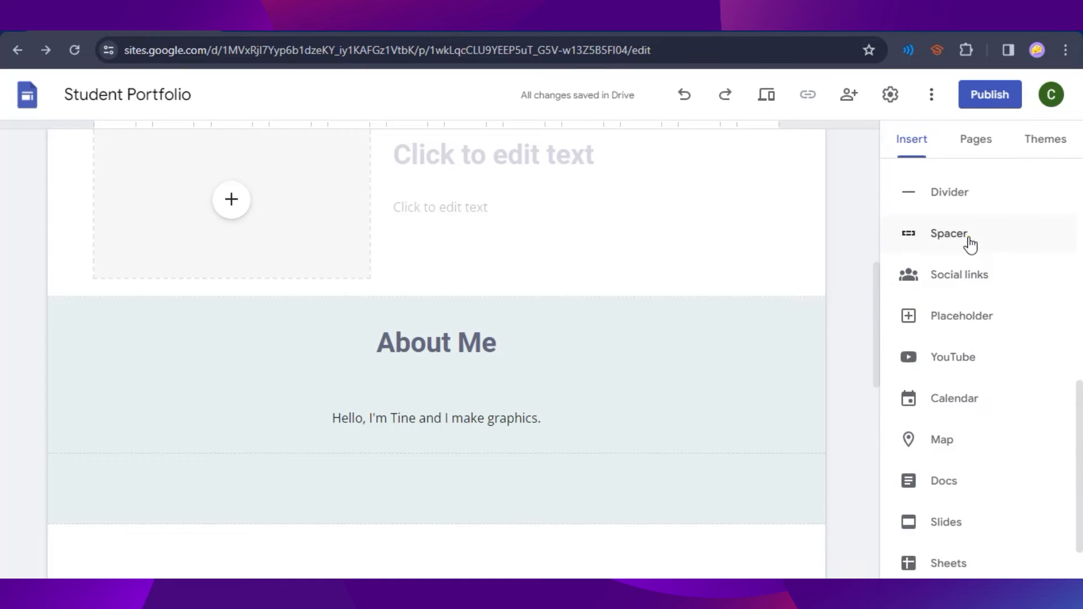
scroll(973, 395, down, 2)
scroll(967, 361, up, 10)
Show the site's page list and examine the Classes page from its header down to the Highlights section.
click(976, 141)
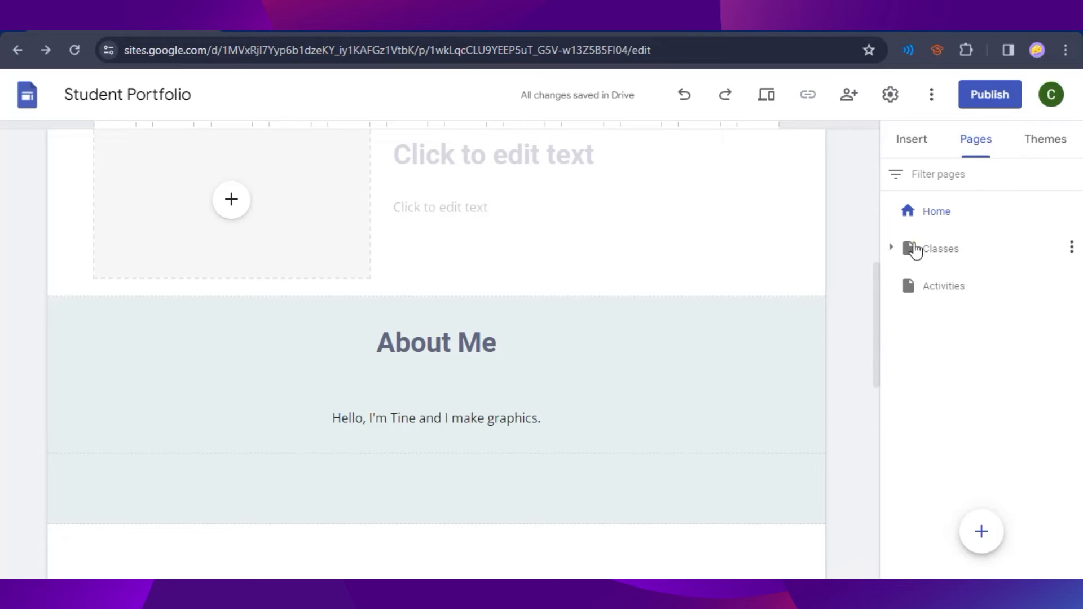
scroll(692, 397, up, 9)
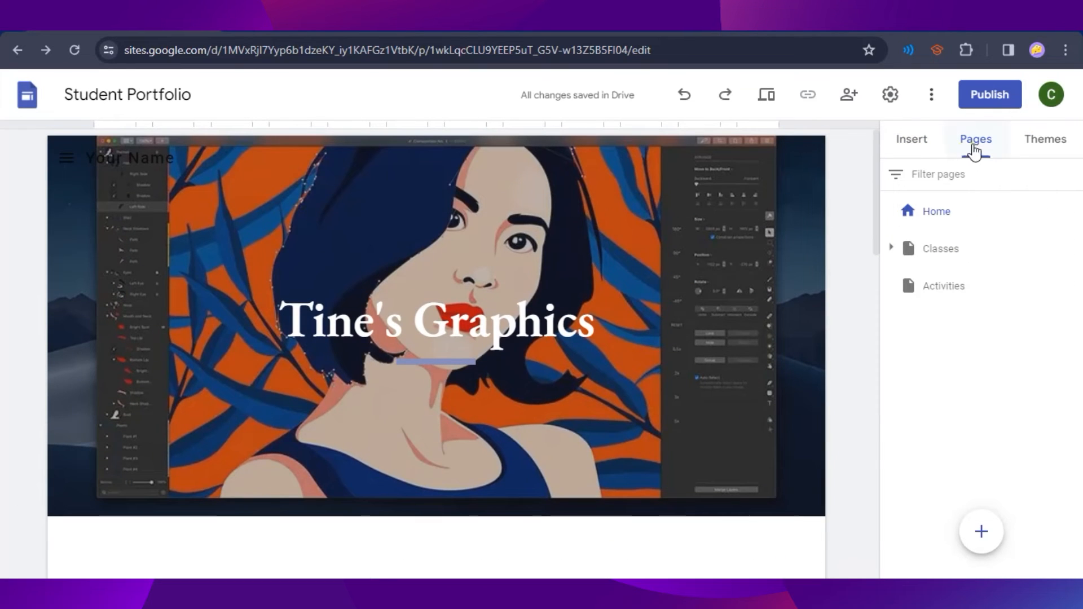
mouse_move(984, 533)
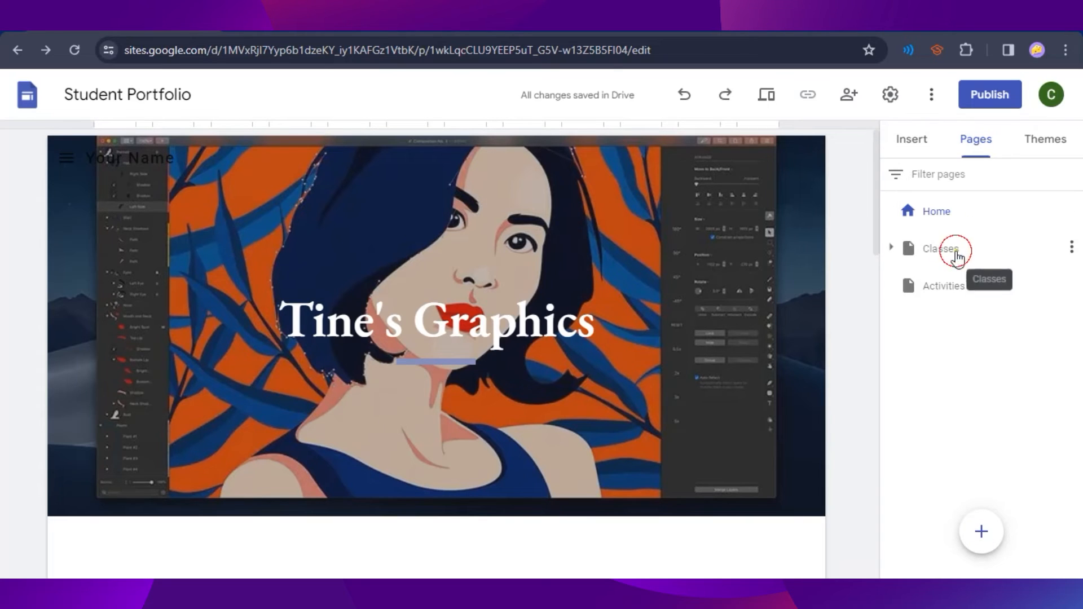
click(957, 257)
scroll(232, 323, down, 5)
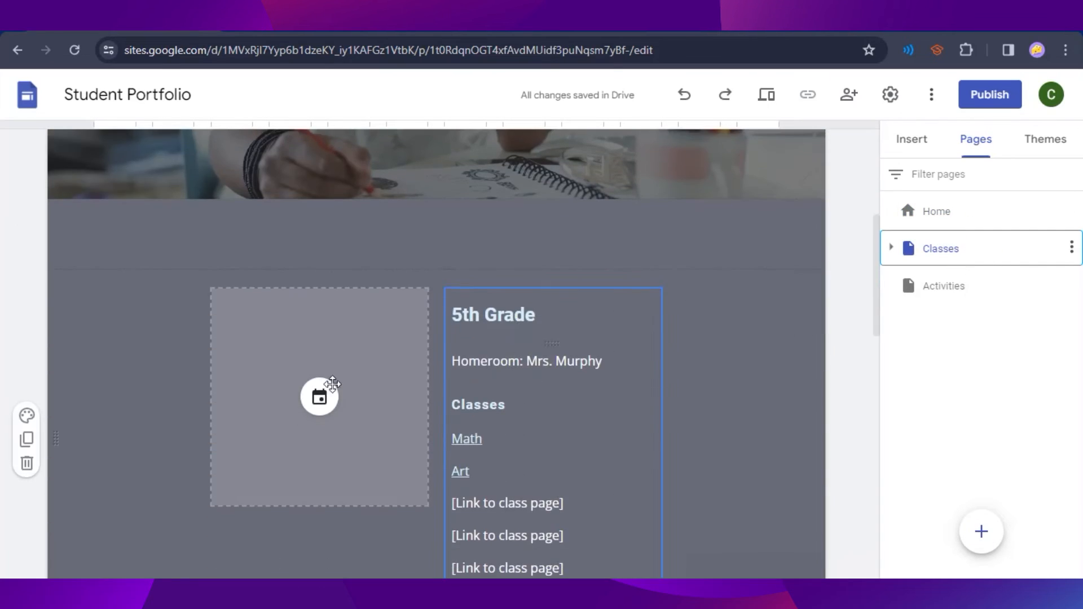
scroll(688, 355, up, 2)
scroll(708, 387, down, 6)
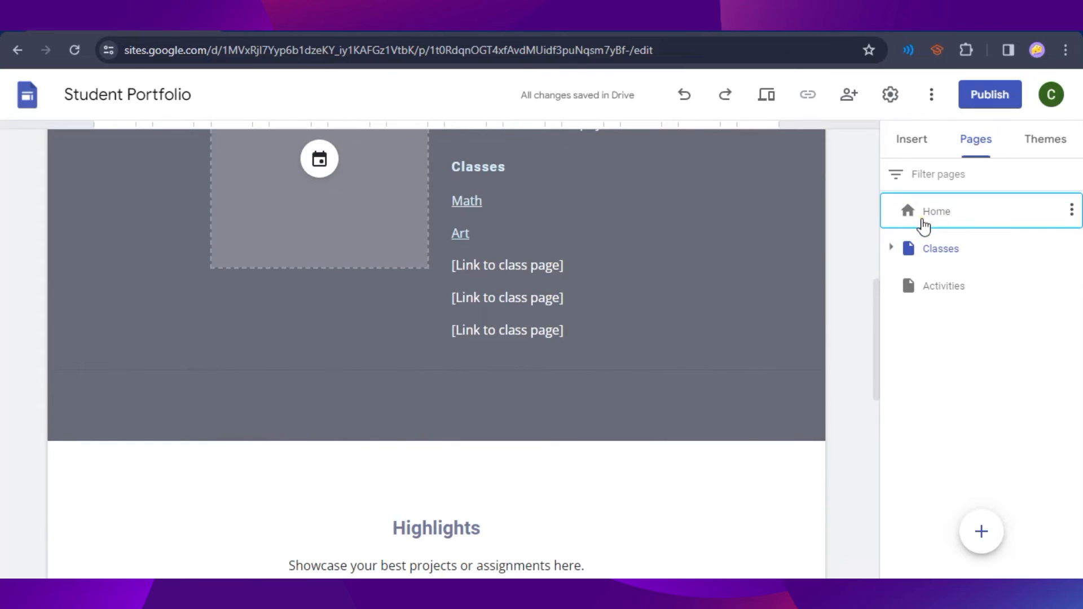
Return to the Home page for editing and look over its header, new content block and About Me section.
click(923, 226)
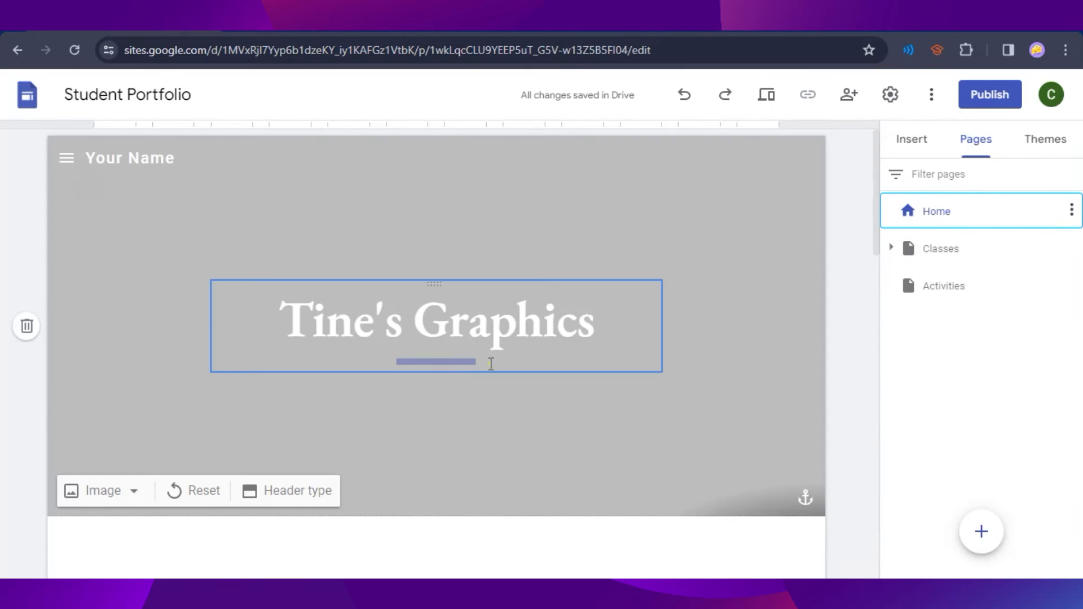
scroll(624, 389, down, 4)
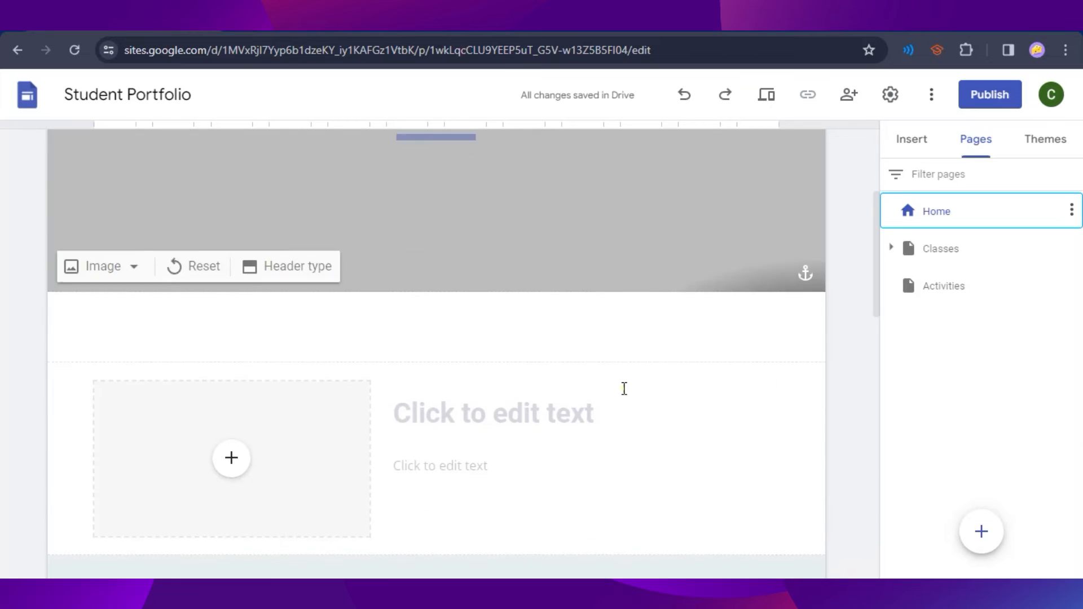
scroll(732, 394, down, 9)
scroll(668, 473, up, 3)
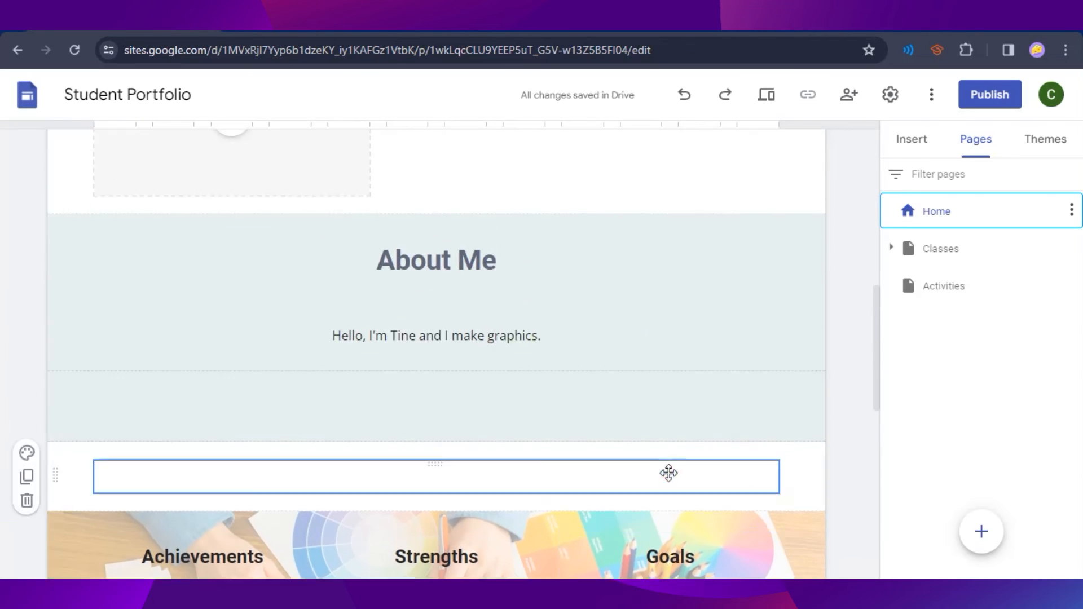
scroll(668, 473, up, 10)
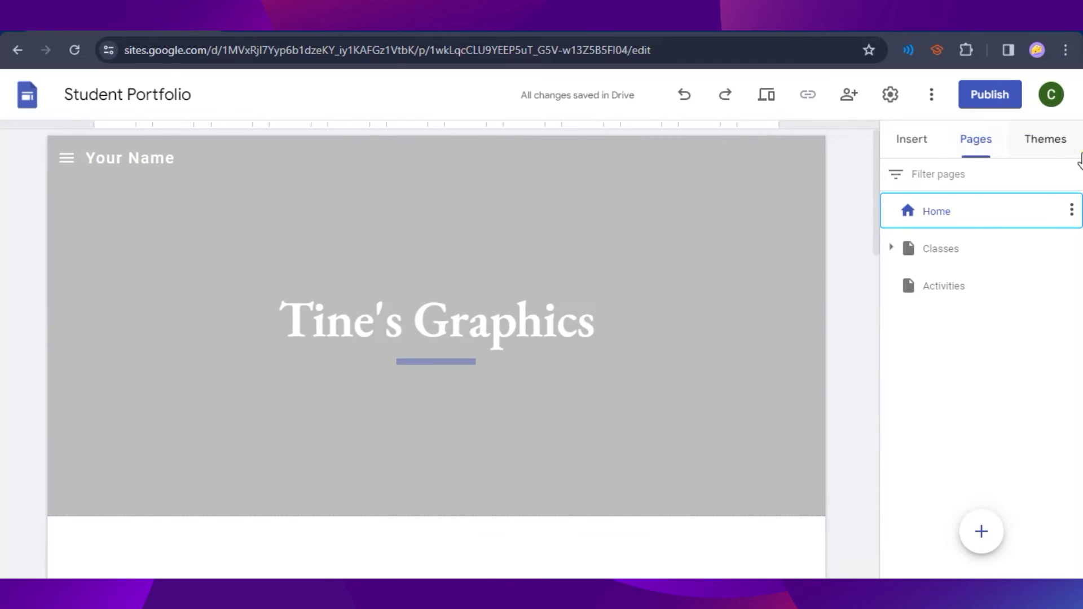
Browse the available site themes, including Aristotle's color and font options, and the custom theme choices.
click(1064, 151)
scroll(1038, 361, down, 3)
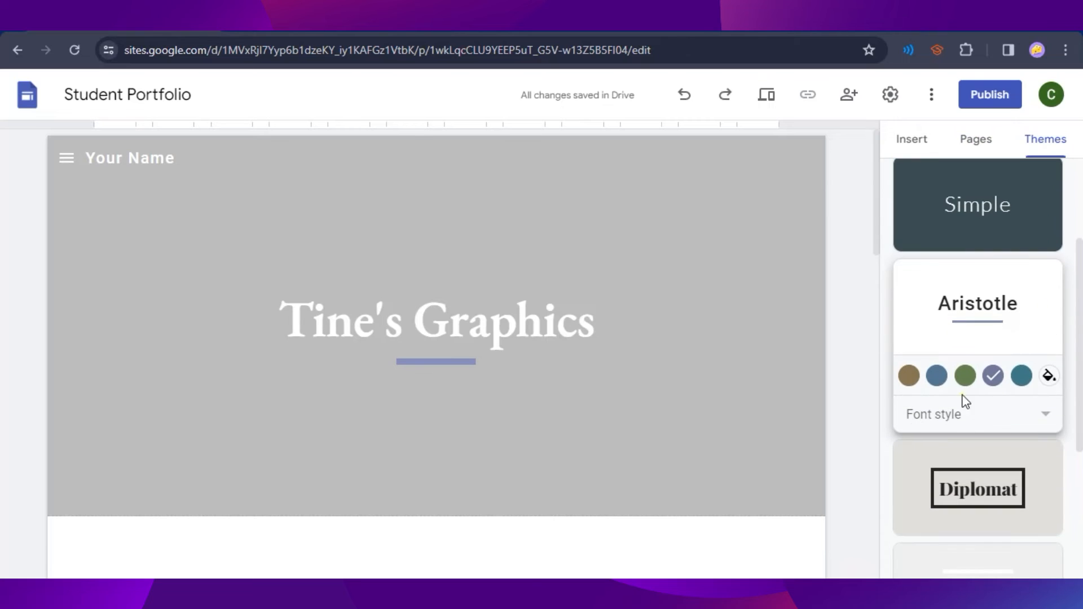
scroll(965, 401, down, 2)
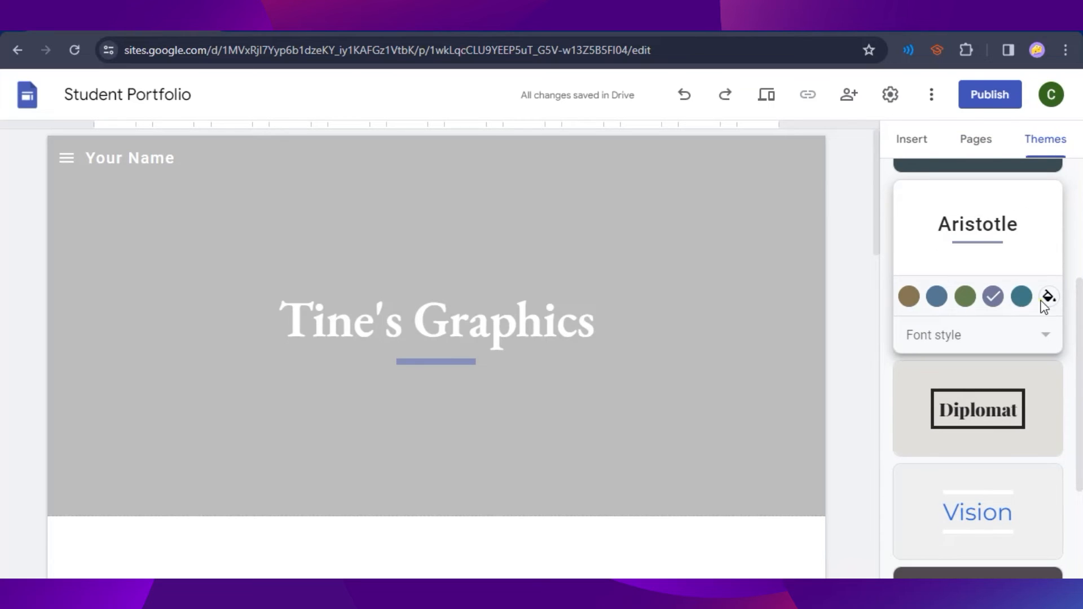
scroll(989, 370, down, 3)
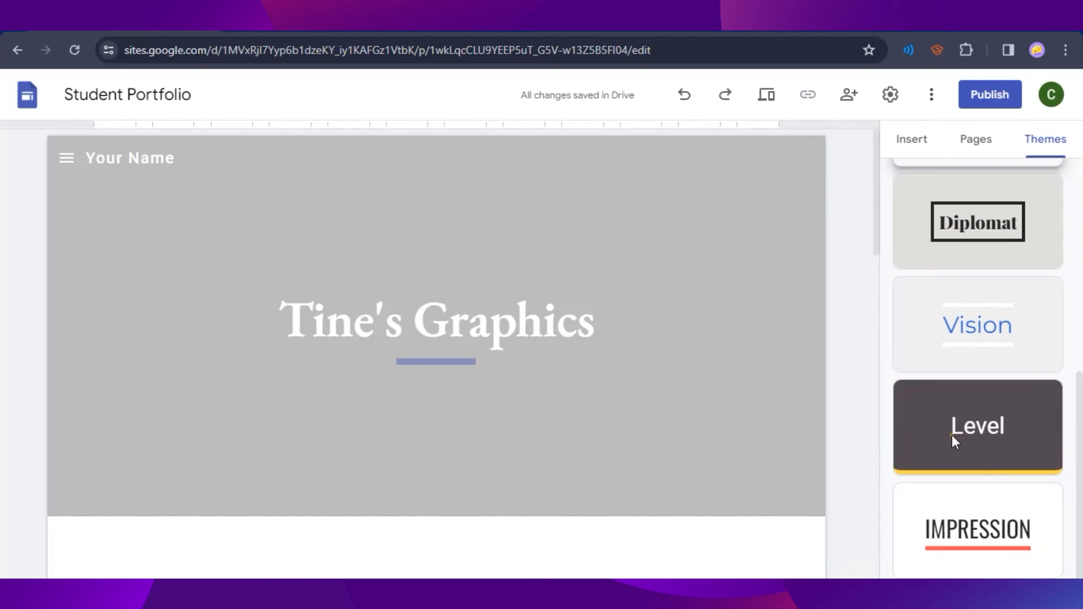
scroll(1044, 433, up, 7)
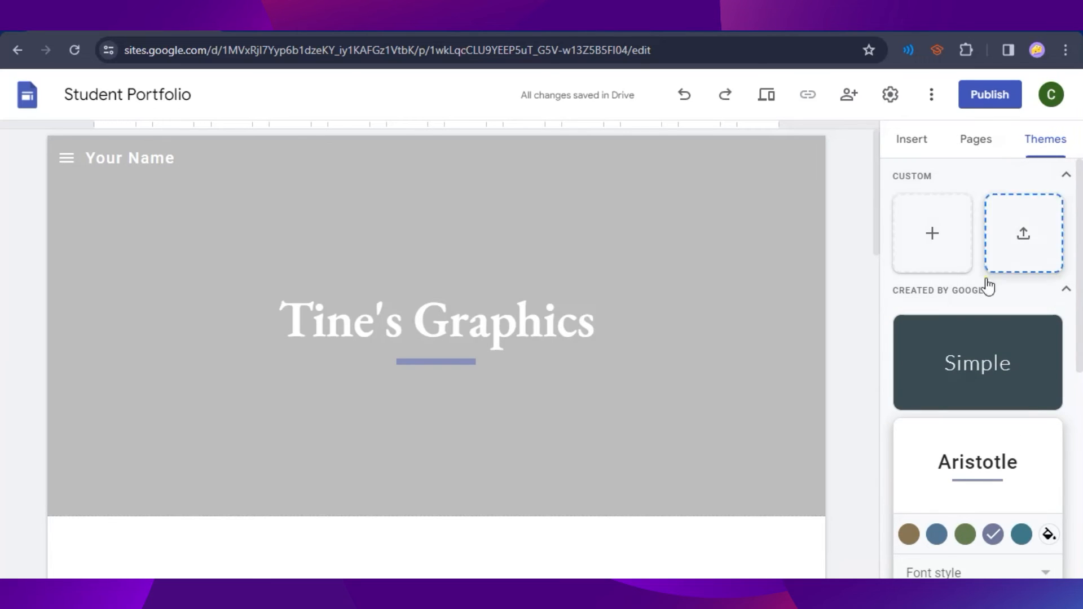
Bring back the insertable elements and review the home page down to the Achievements, Strengths and Goals columns.
click(912, 141)
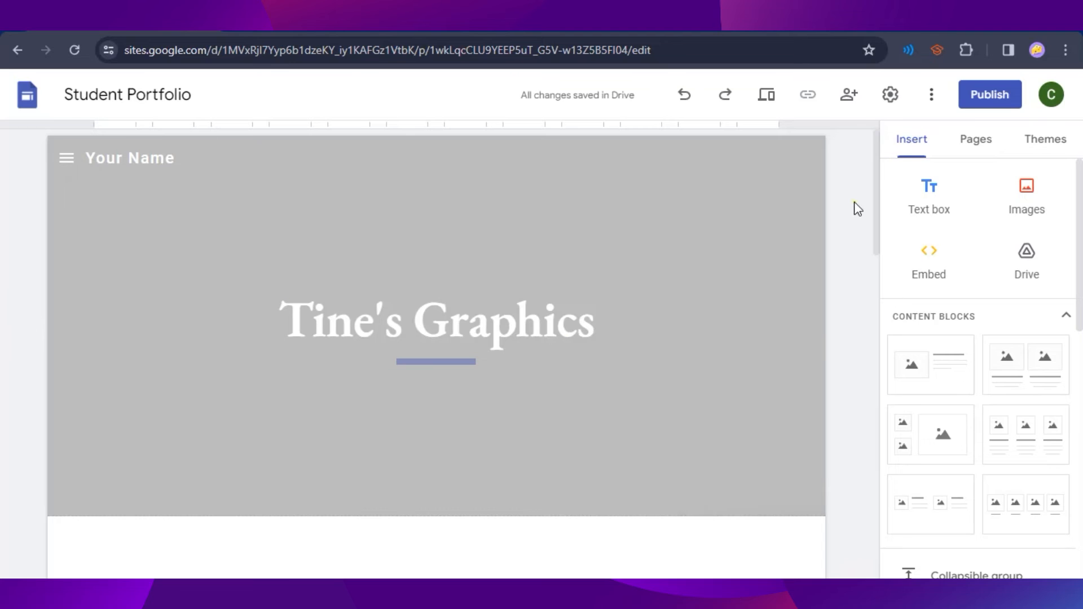
scroll(947, 158, down, 5)
scroll(730, 343, down, 10)
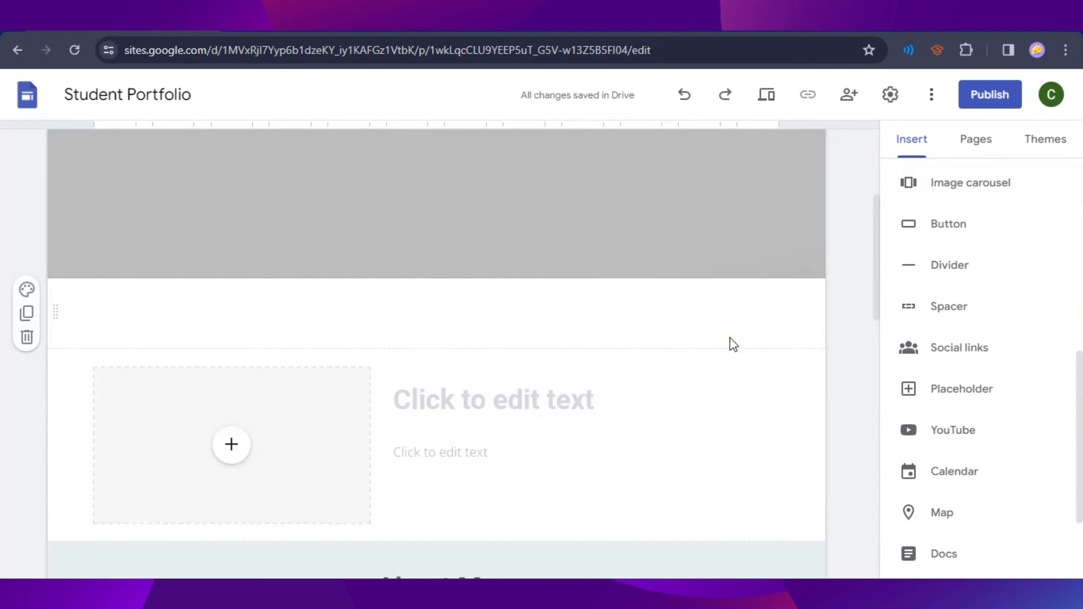
scroll(732, 339, down, 4)
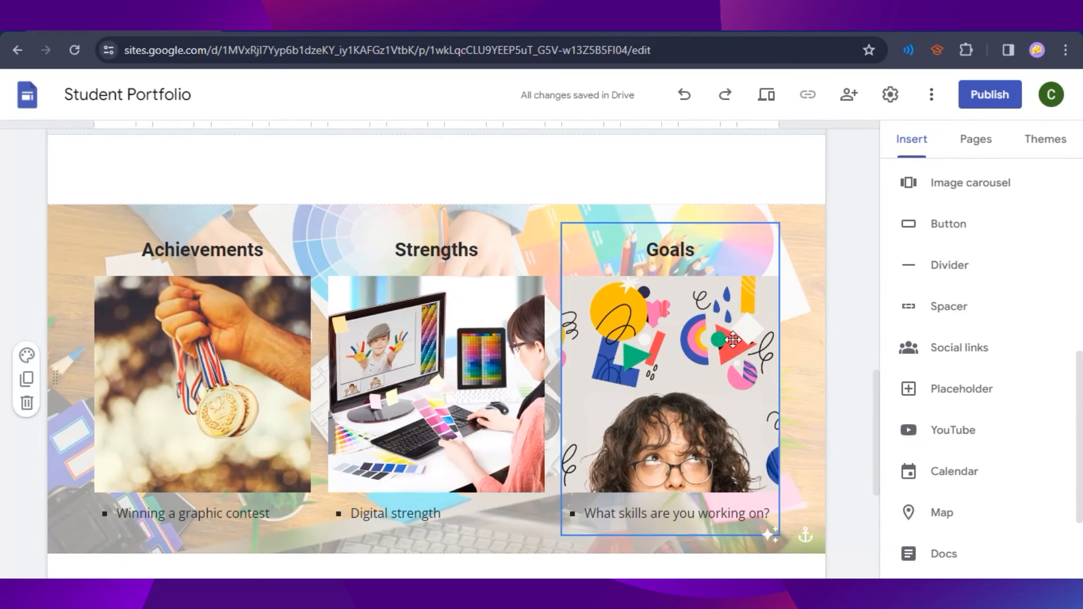
Publish the site to the web with the address tine-portfolio-graphics.
click(985, 97)
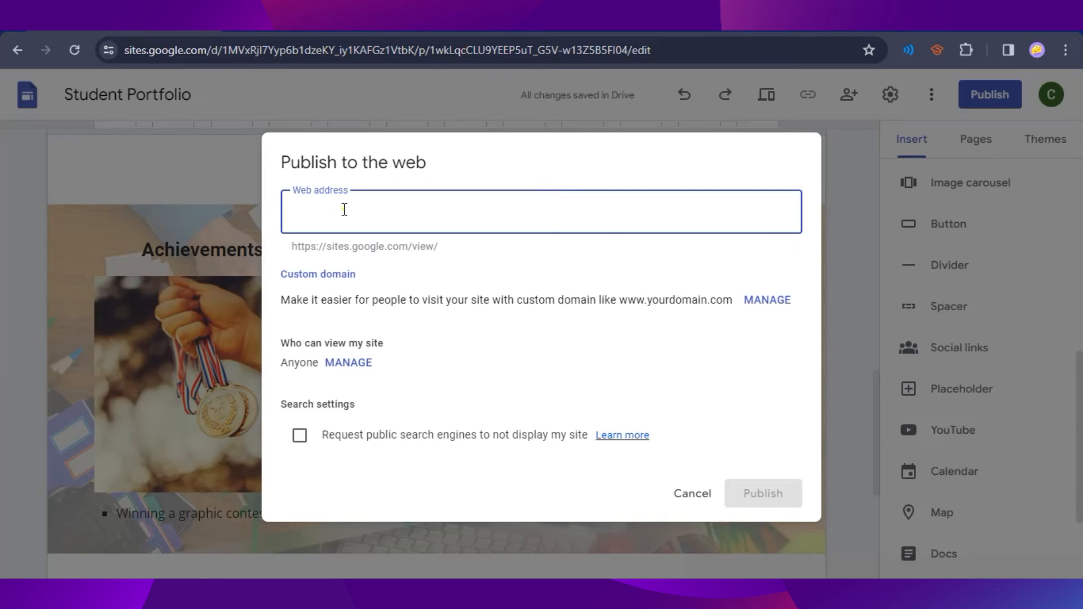
text(tineportfolio-graphics)
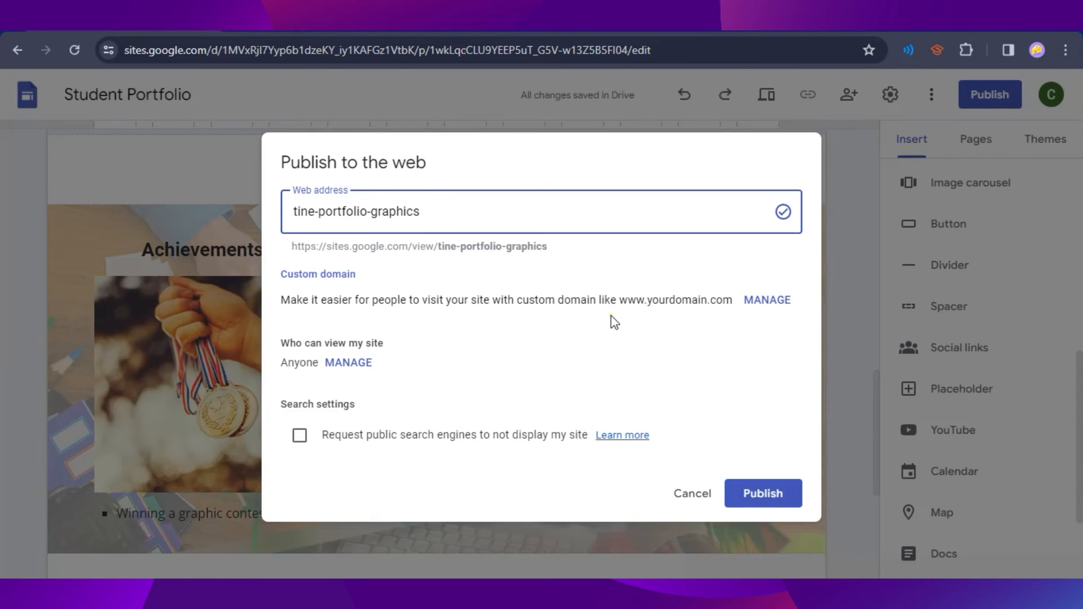
click(746, 498)
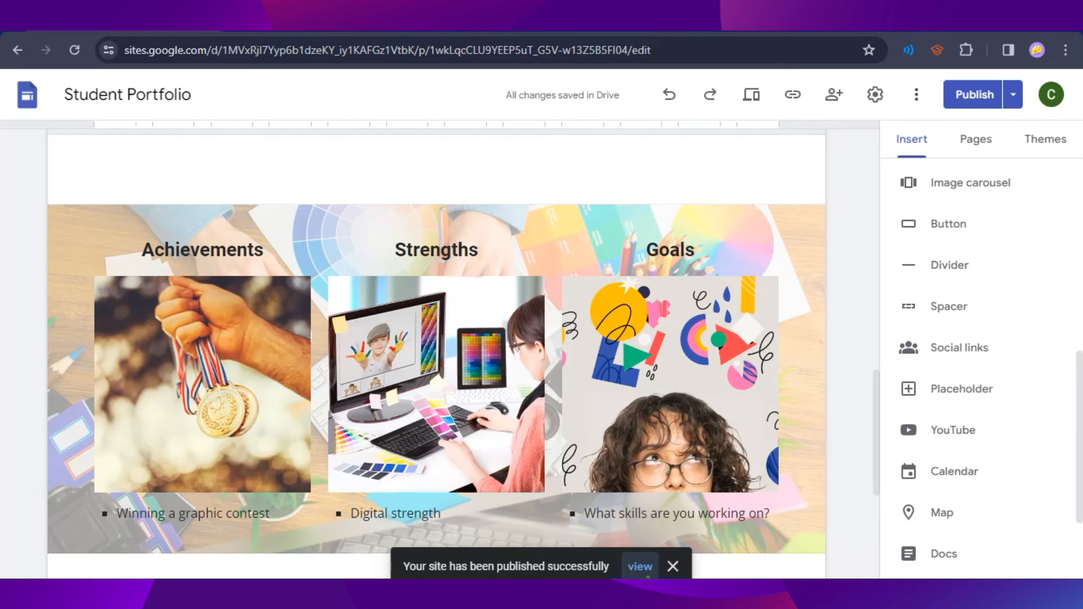
View the published site, reviewing its home page down to the footer and visiting the Classes page.
click(640, 567)
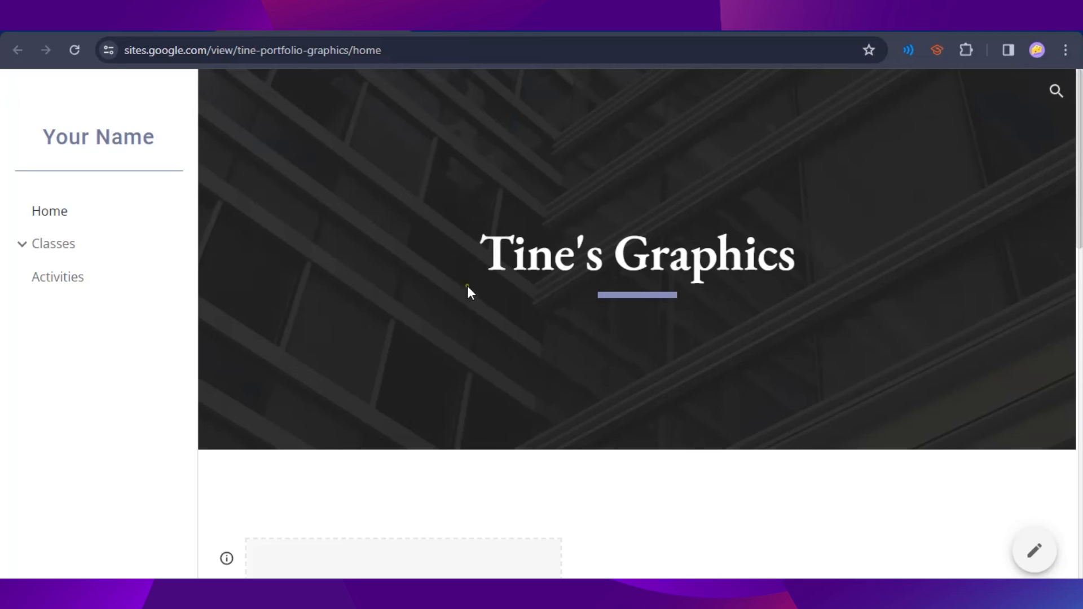
scroll(854, 338, down, 2)
scroll(676, 352, down, 15)
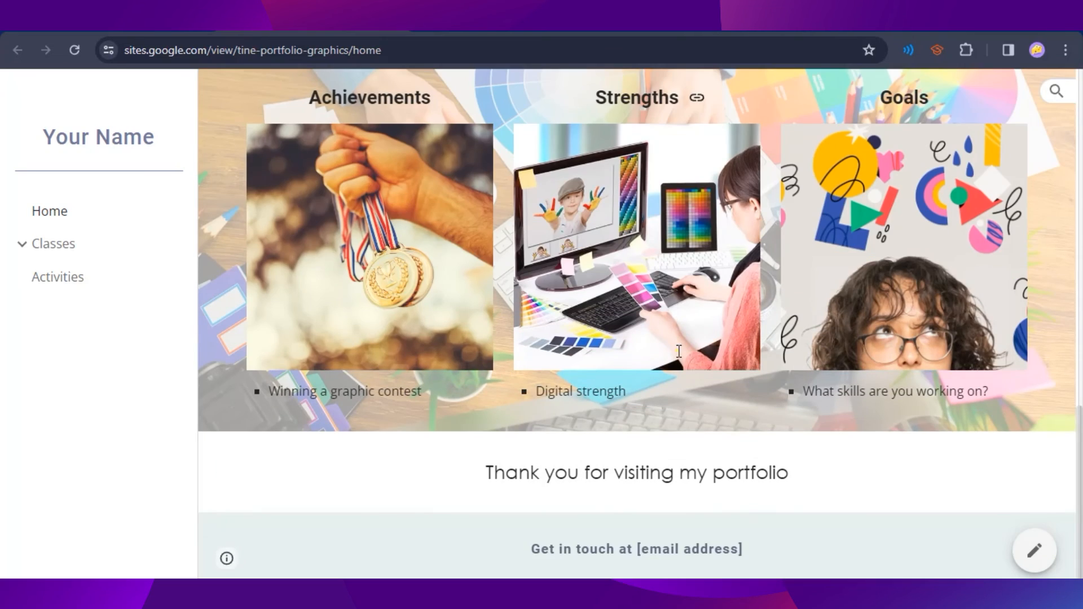
scroll(672, 407, up, 15)
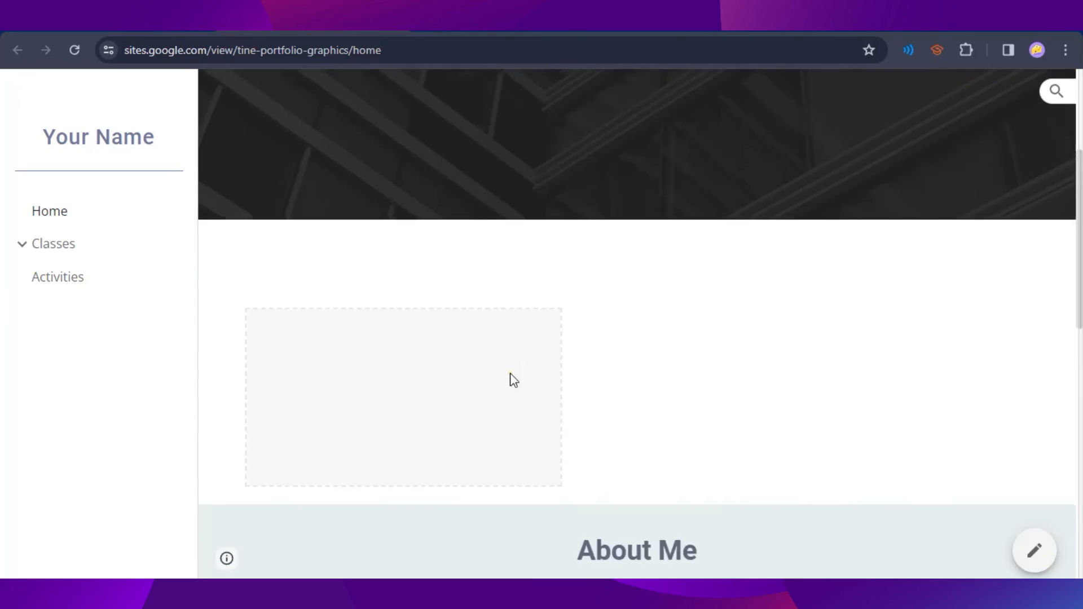
click(60, 254)
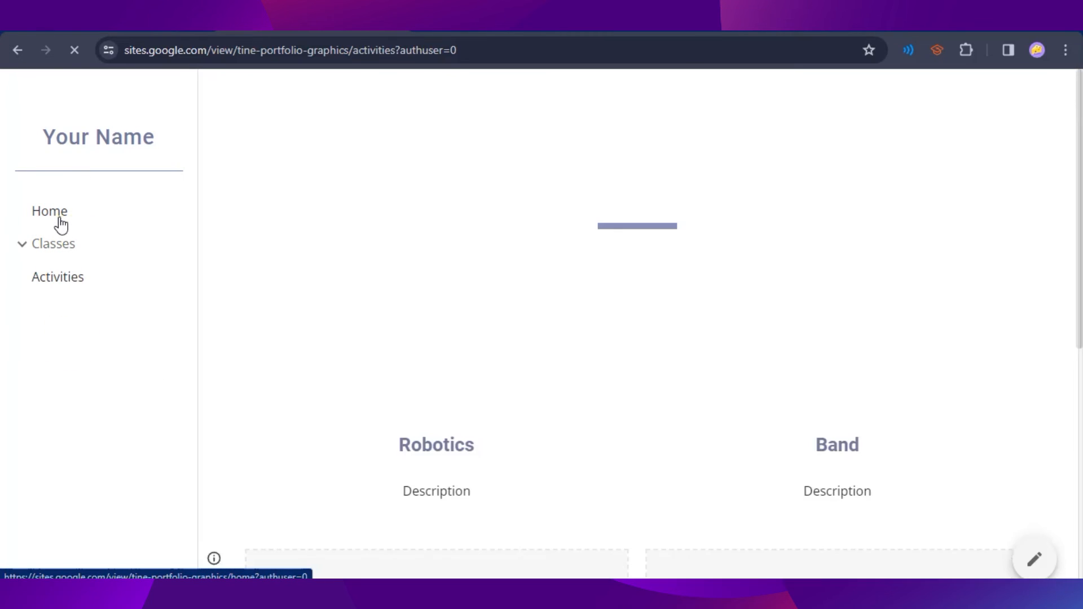
Go back to the Home page of the published site.
click(50, 214)
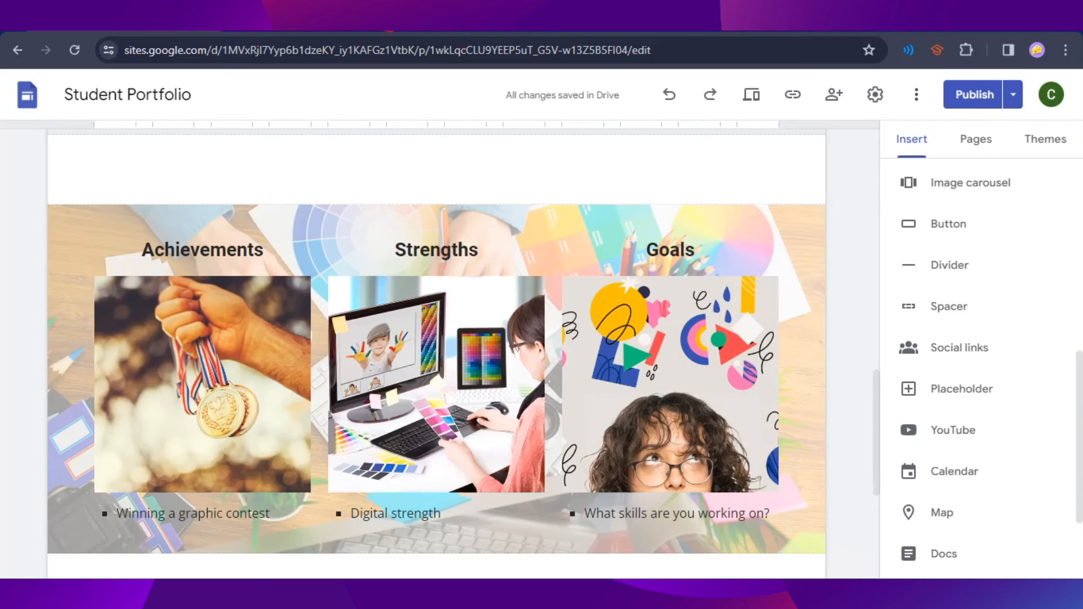
Set the home page header background to the illustration of a dark-haired woman from the Google Images results for graphics.
scroll(474, 401, up, 10)
click(233, 202)
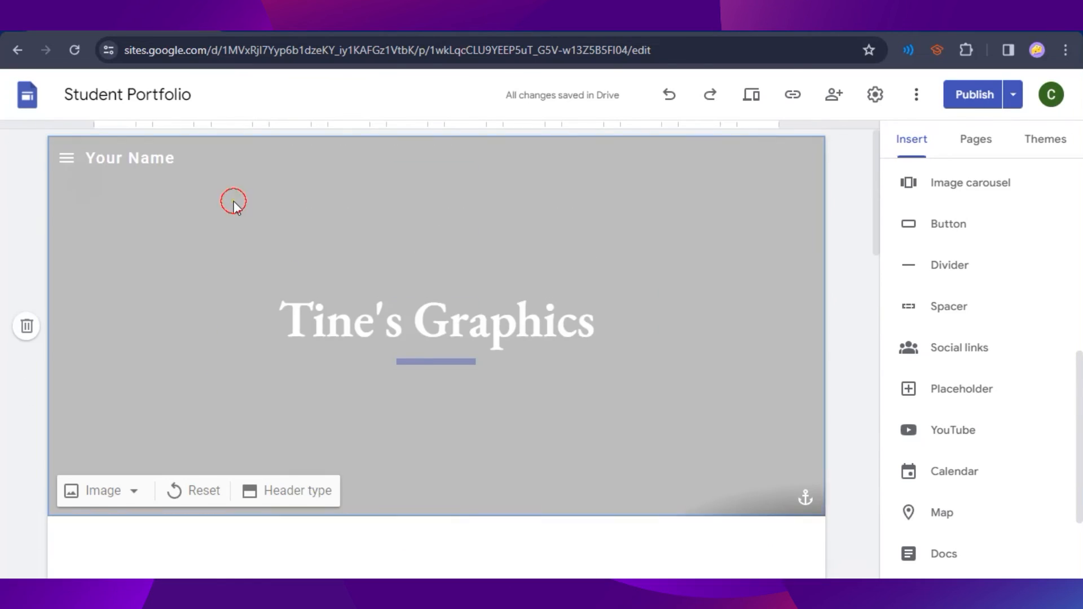
click(97, 499)
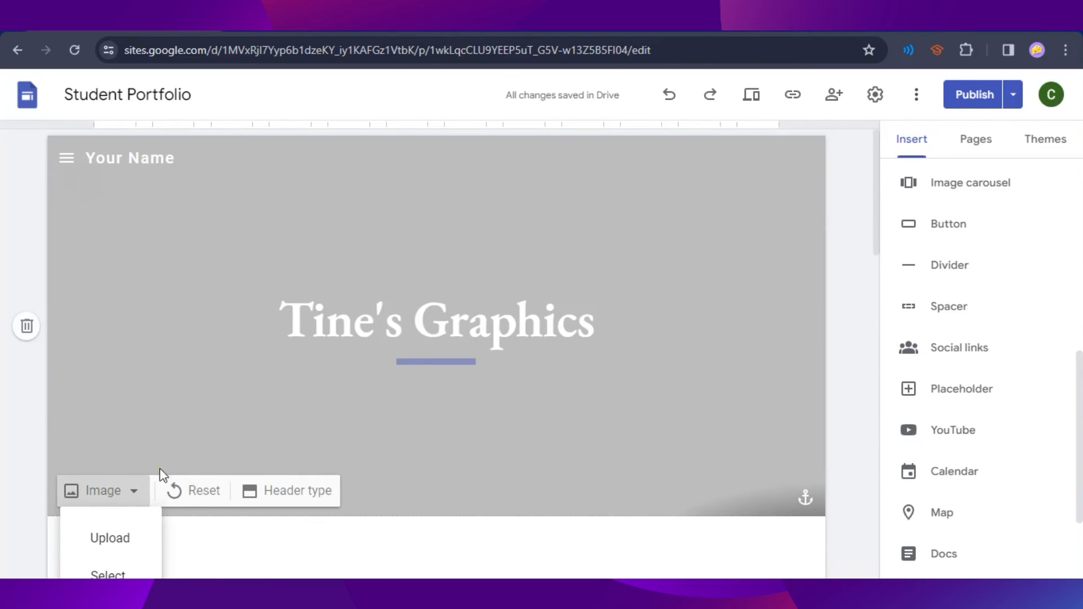
click(121, 567)
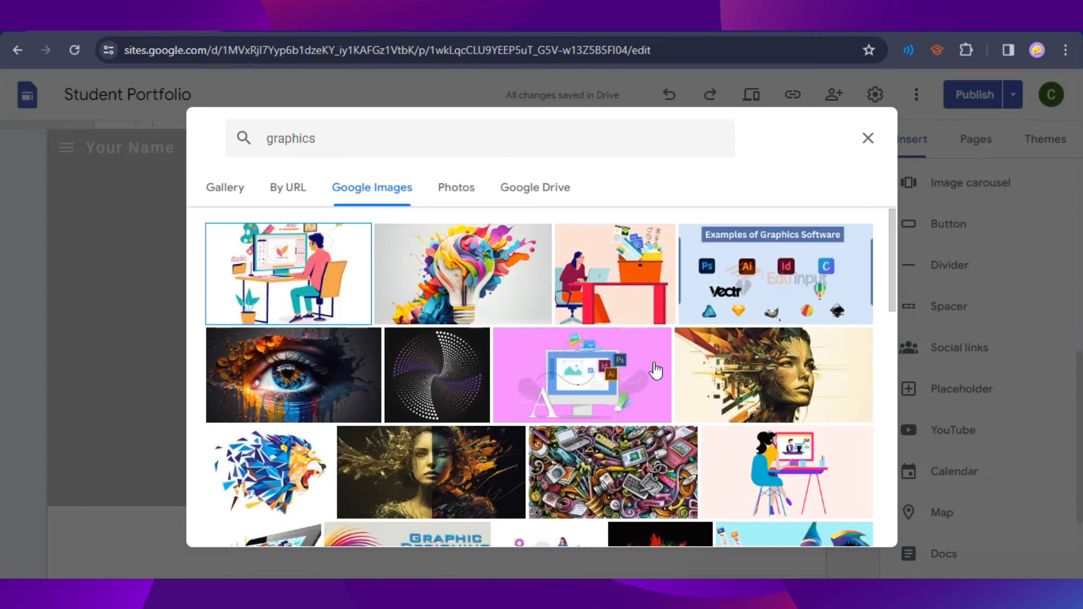
scroll(601, 391, down, 10)
click(458, 424)
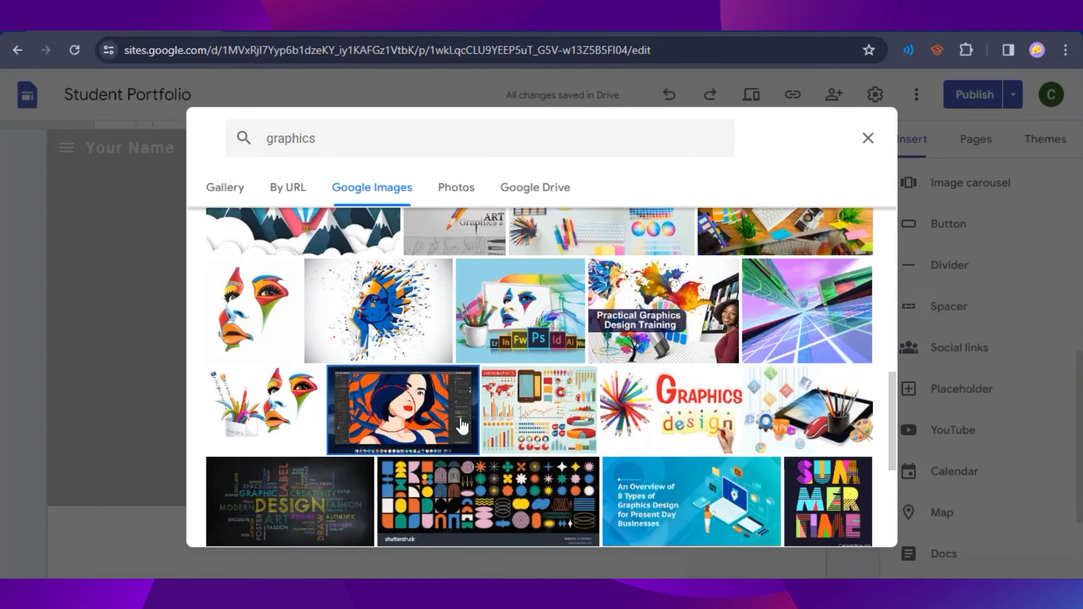
click(853, 527)
scroll(486, 569, down, 1)
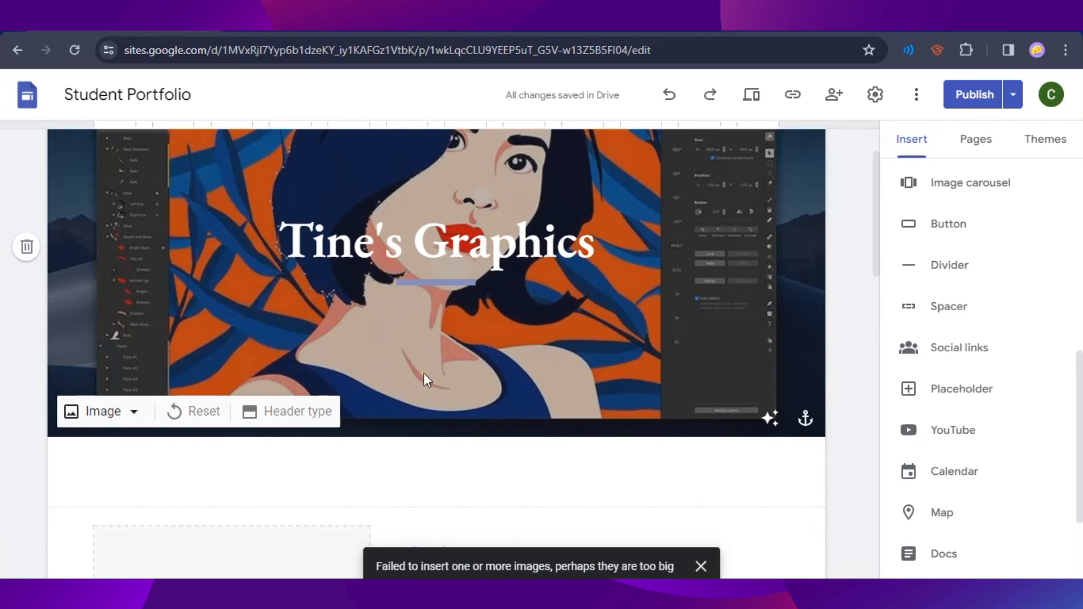
Replace the header background with the Google Images illustration of a designer at a desk, searching for "graphic".
click(135, 417)
click(149, 496)
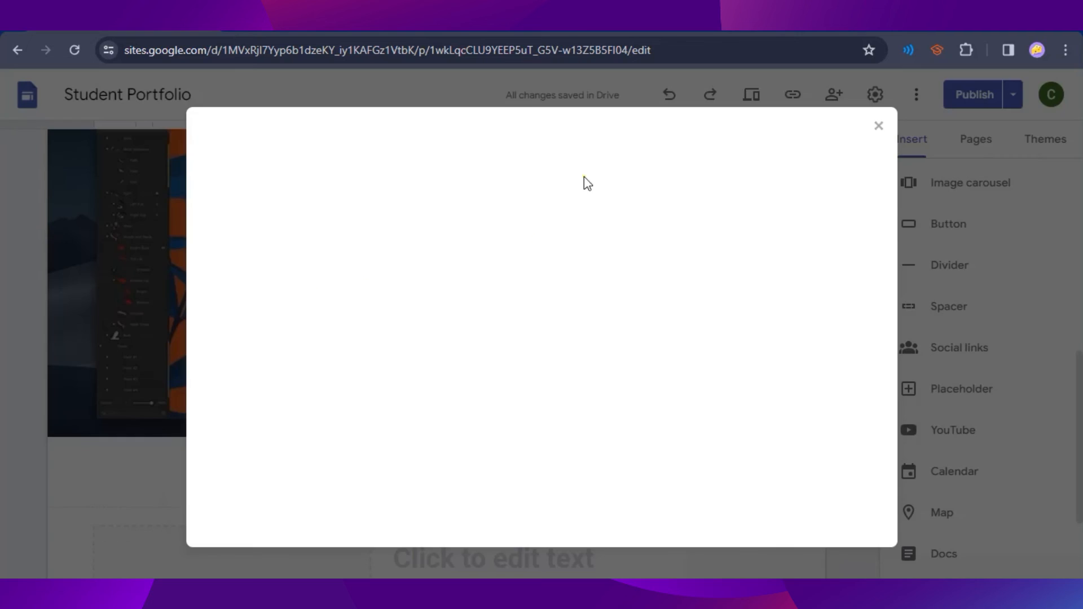
click(370, 187)
text(graphic)
key(Return)
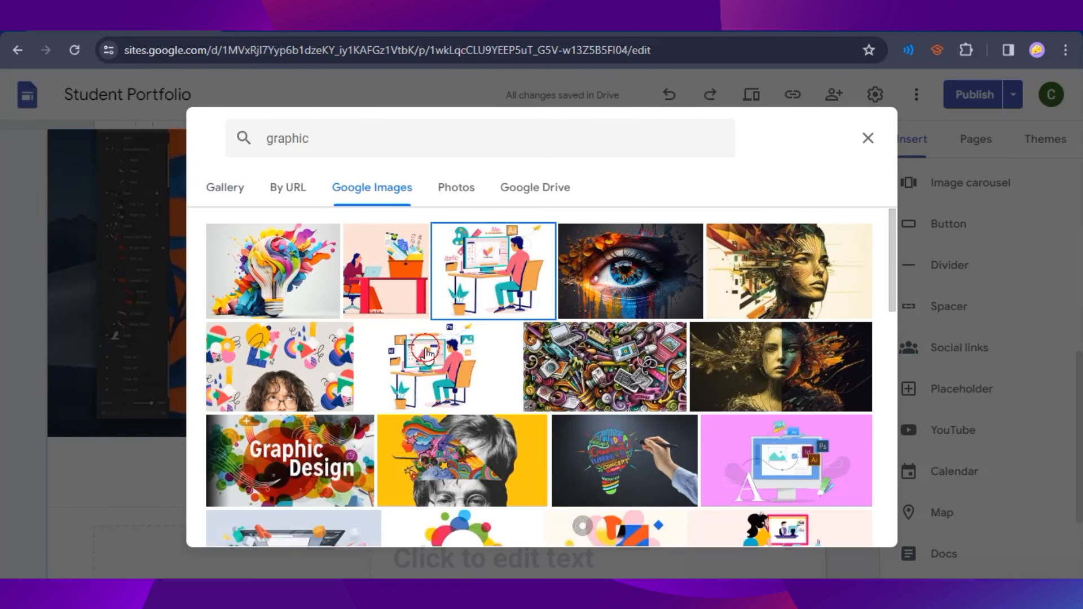
click(847, 523)
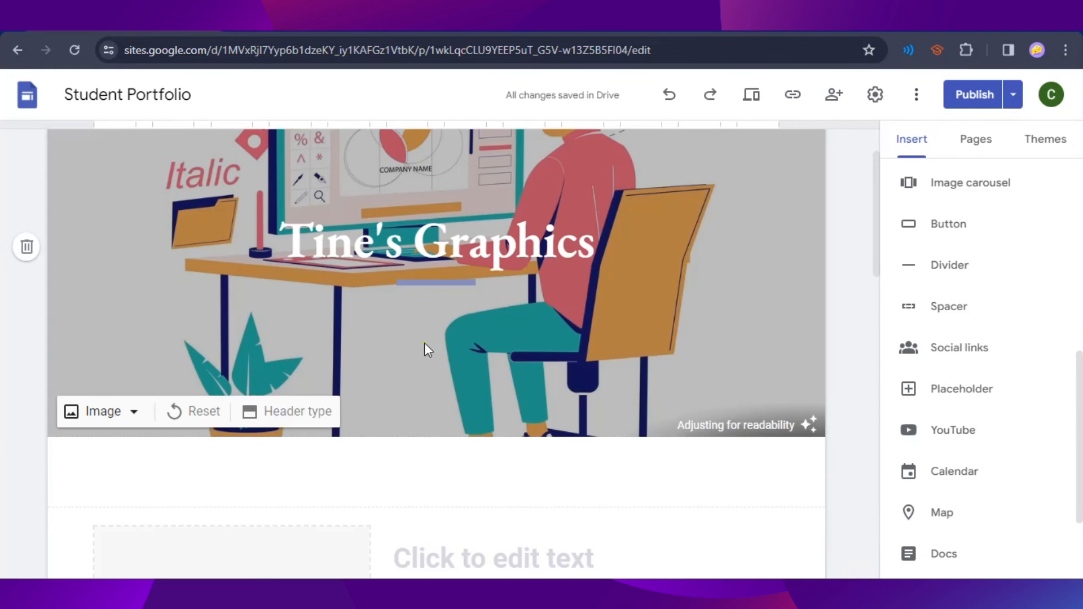
scroll(425, 342, up, 2)
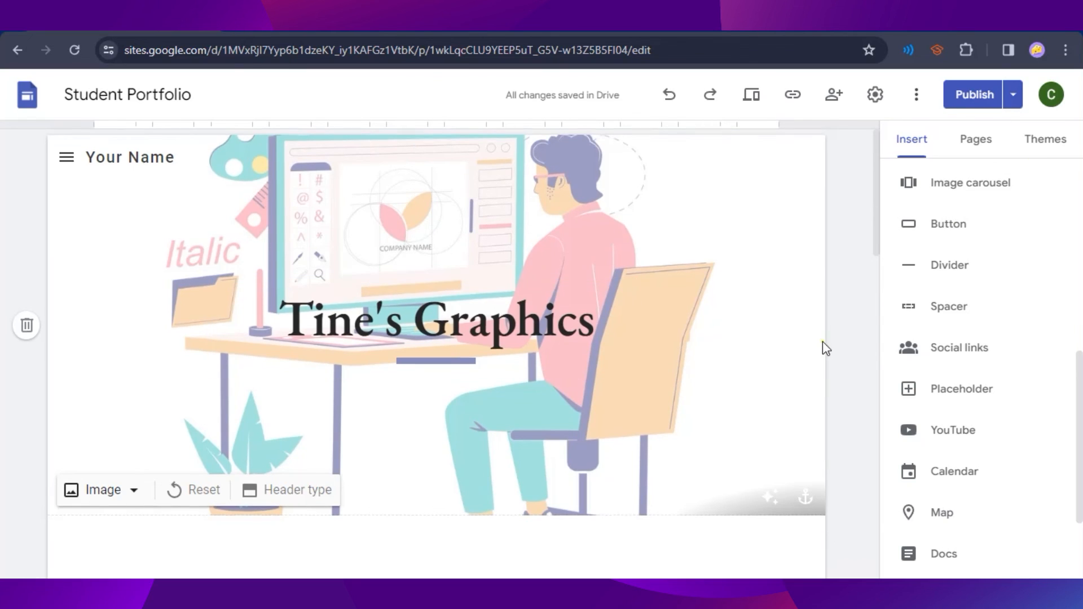
scroll(829, 349, down, 5)
scroll(846, 285, up, 7)
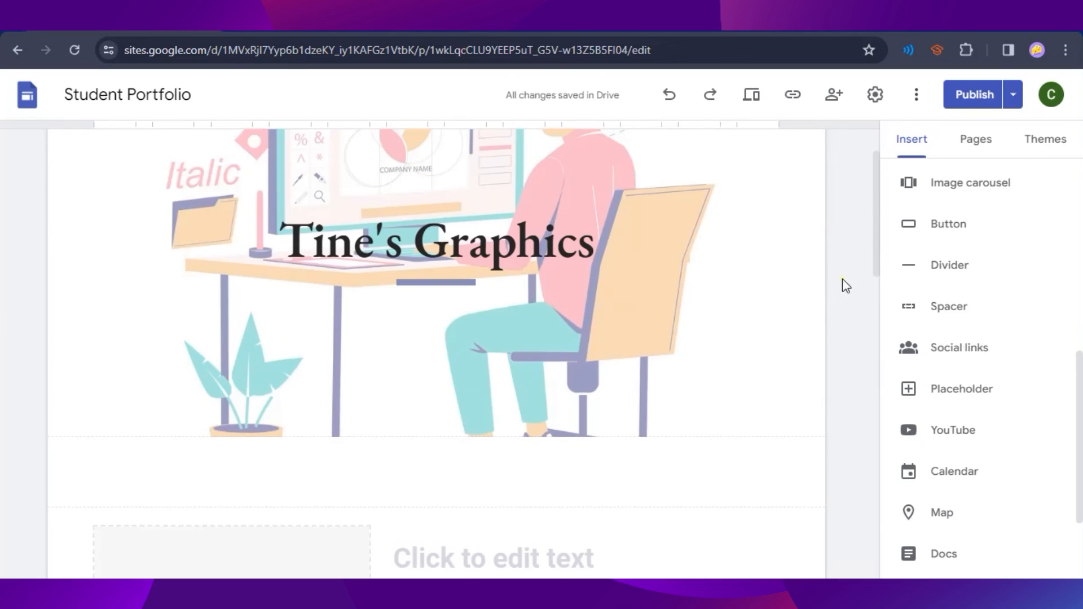
Compare the draft Home page with the currently published version down to the closing sections, and publish the changes.
click(989, 104)
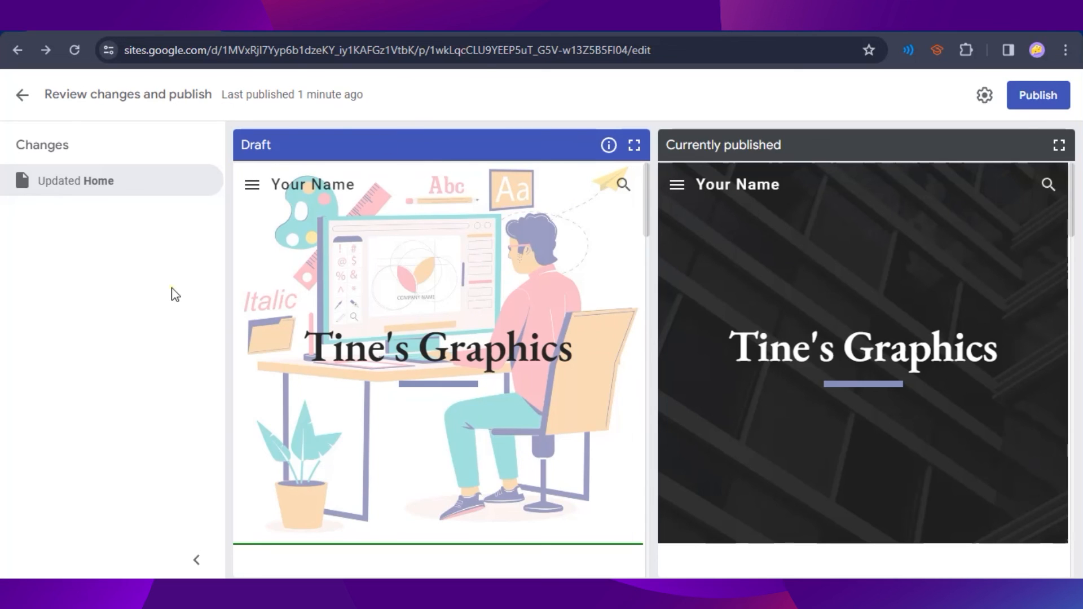
scroll(496, 355, down, 5)
scroll(520, 437, up, 5)
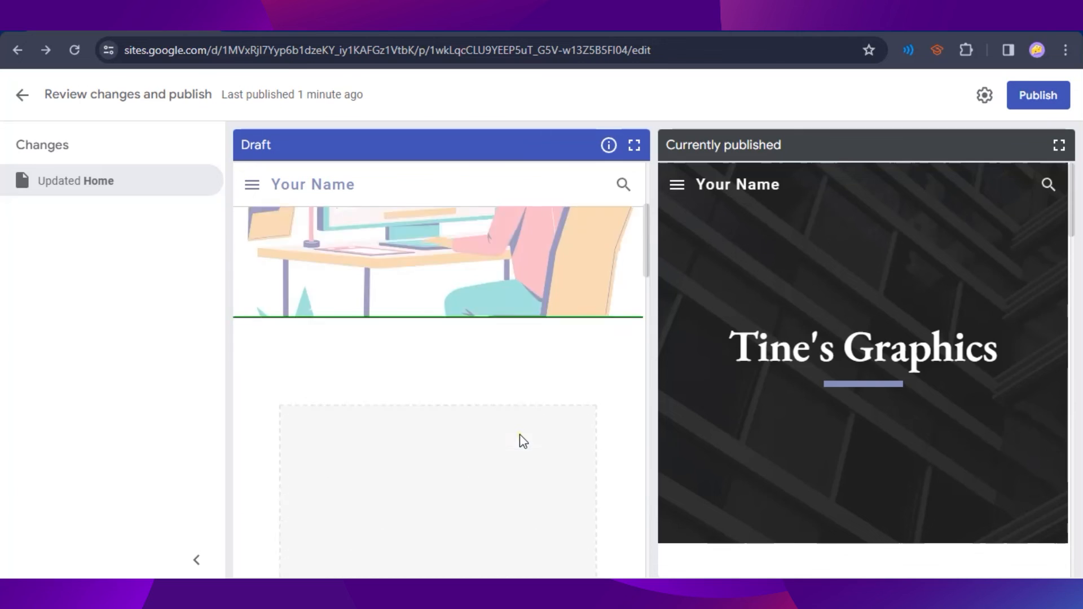
scroll(906, 306, down, 2)
scroll(905, 306, down, 4)
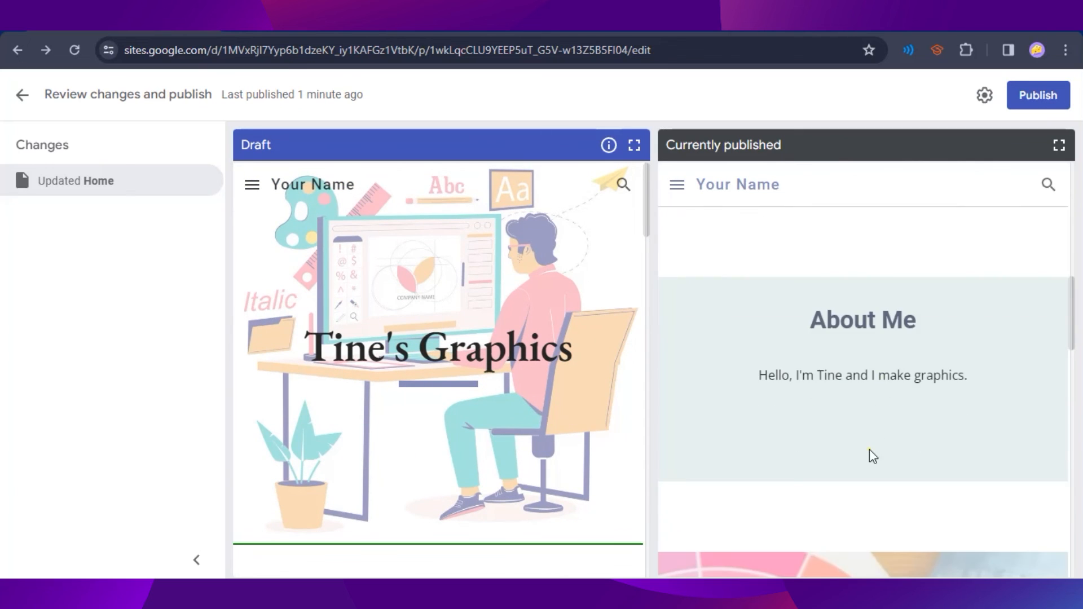
scroll(870, 455, up, 6)
scroll(446, 383, down, 10)
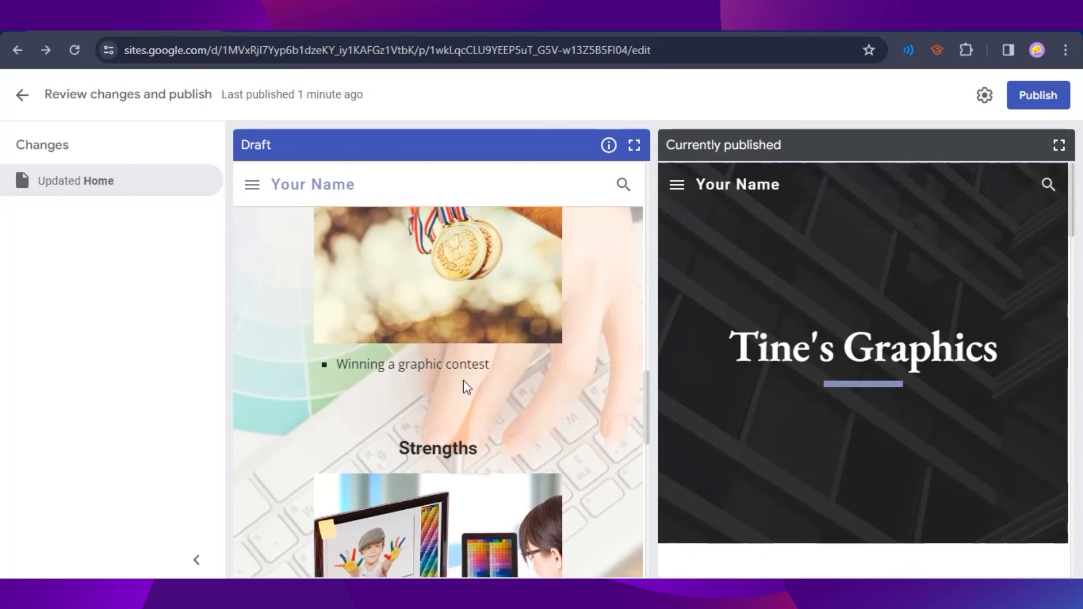
scroll(824, 432, down, 5)
scroll(824, 427, down, 6)
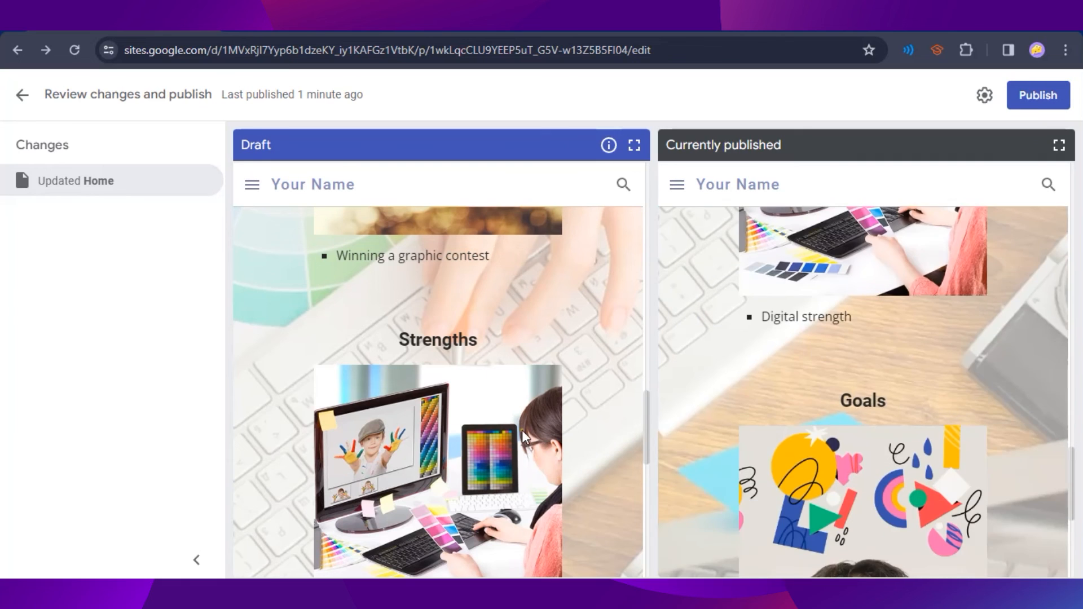
scroll(522, 429, down, 8)
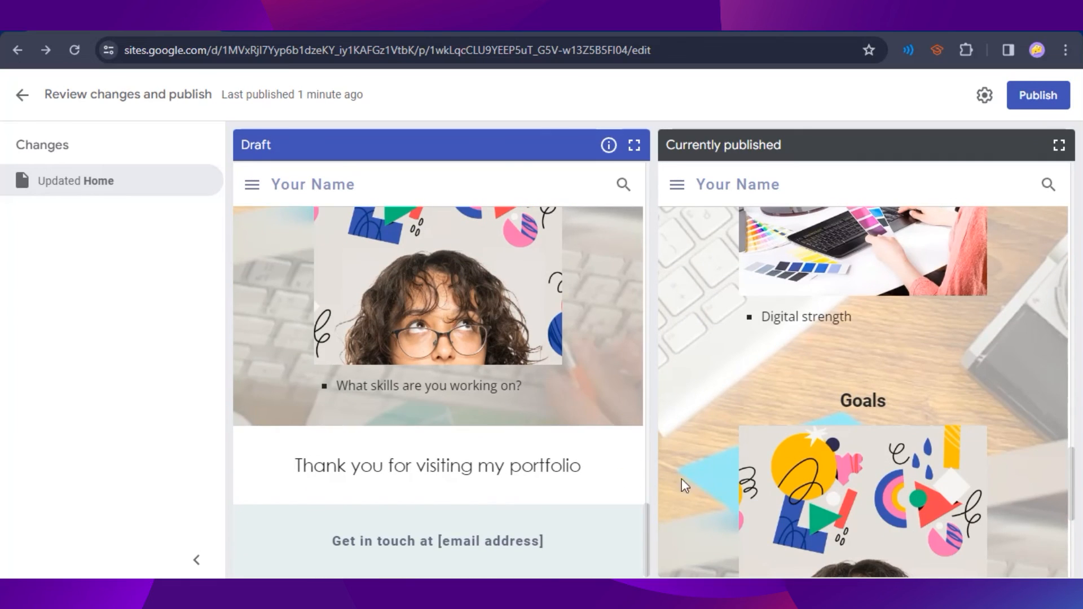
click(1065, 107)
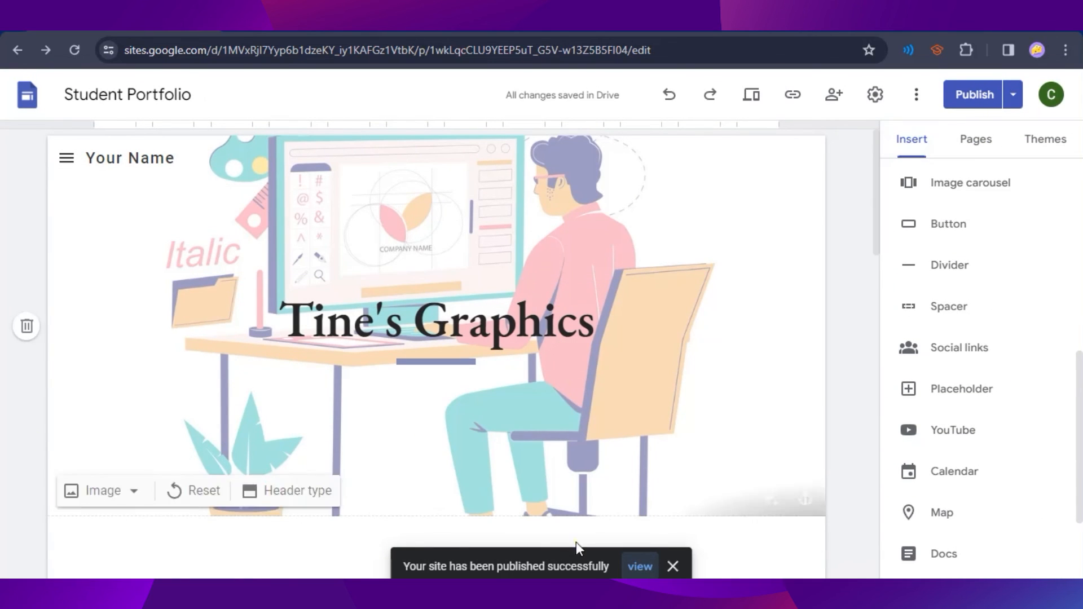
View the republished live site and examine its home page from the header to the About Me section.
click(641, 566)
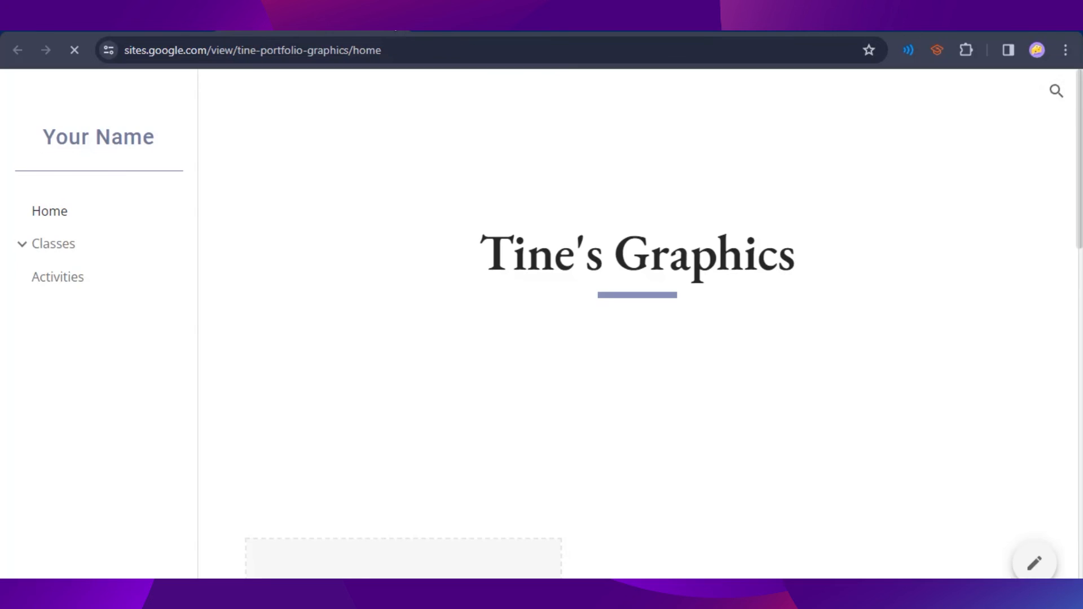
scroll(716, 286, down, 1)
scroll(687, 361, up, 1)
scroll(684, 355, down, 10)
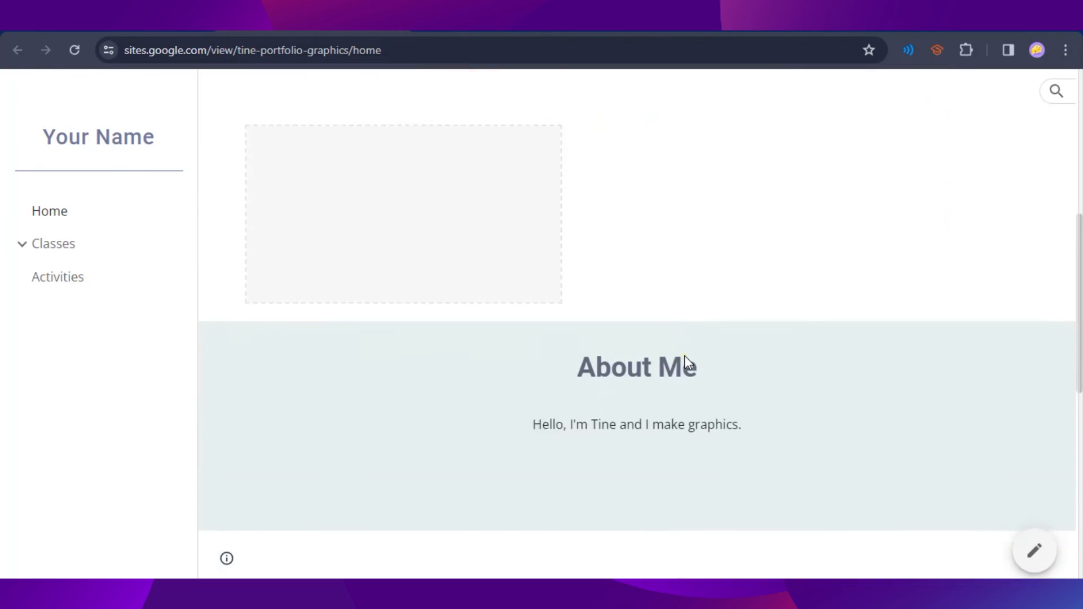
scroll(456, 473, up, 1)
scroll(454, 468, up, 10)
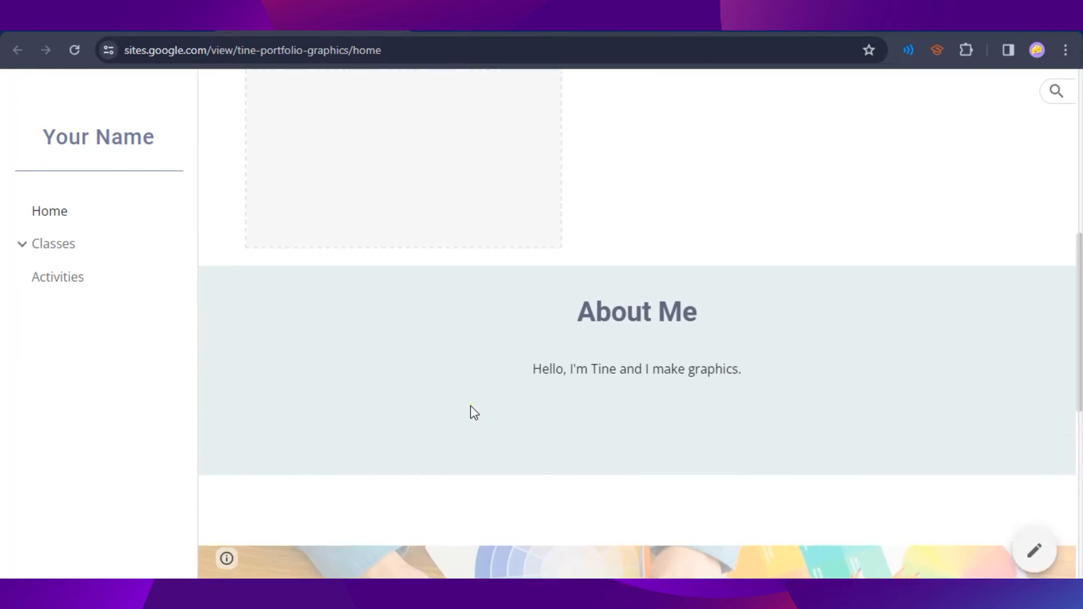
scroll(461, 395, down, 4)
Return to the site editor, review the home page down to the Achievements, Strengths and Goals columns, and show the site's page list.
click(124, 31)
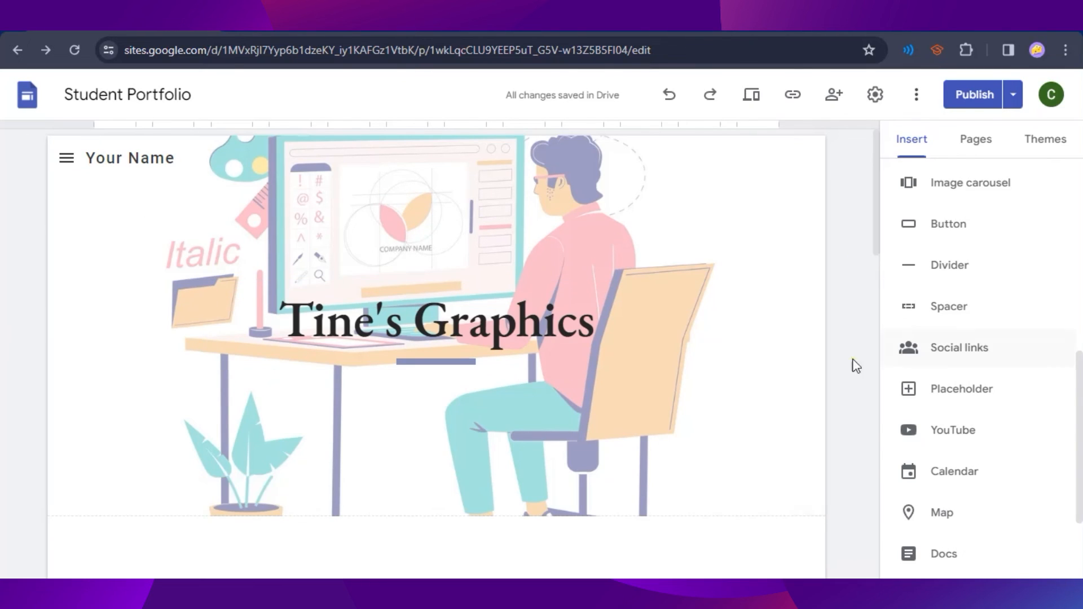
scroll(797, 316, down, 10)
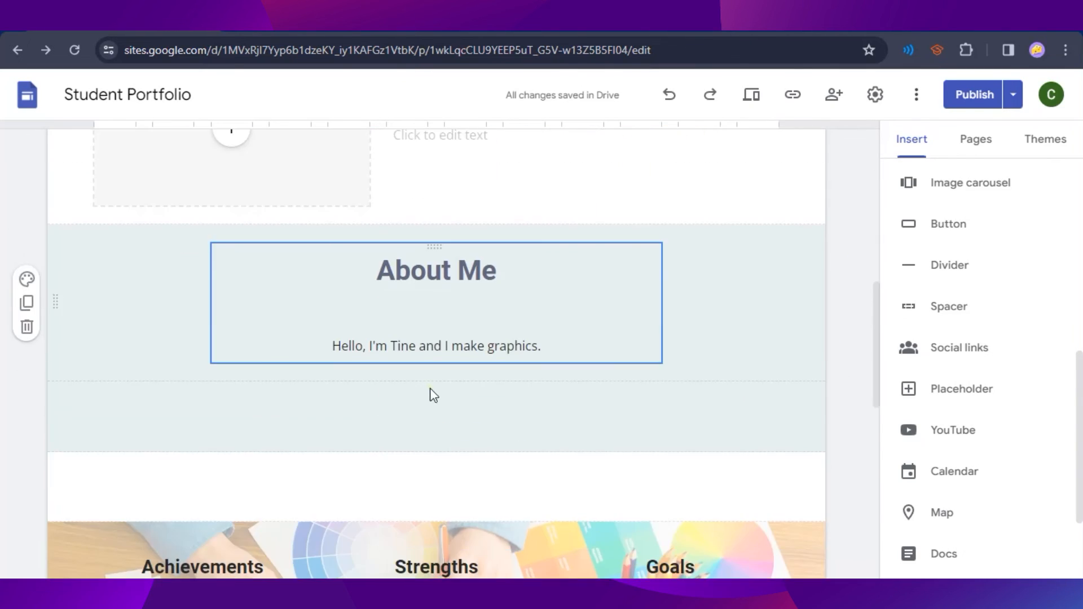
scroll(564, 428, up, 5)
scroll(597, 340, down, 9)
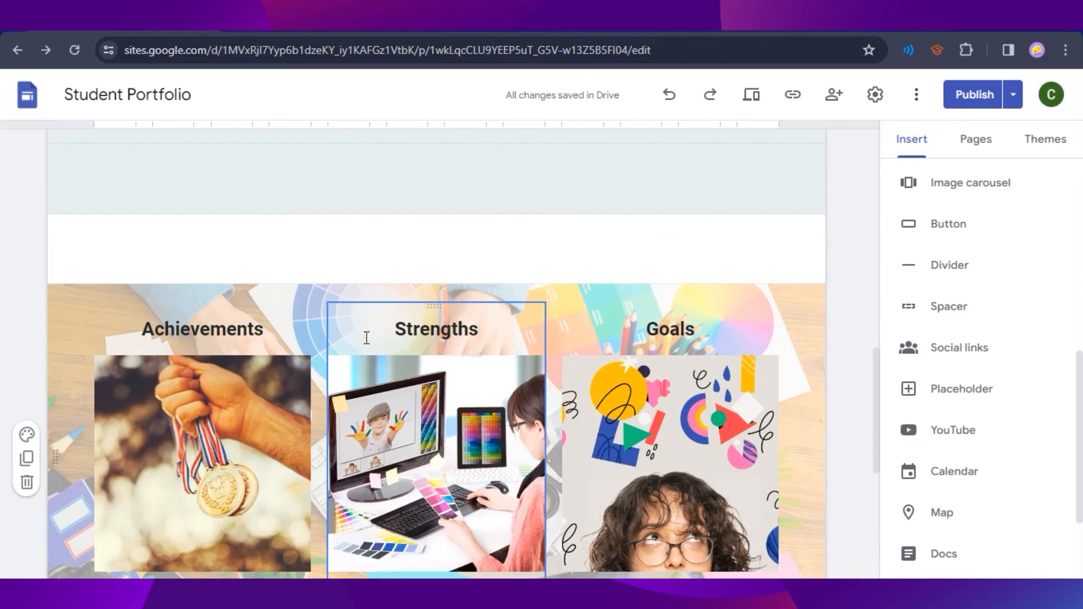
click(975, 142)
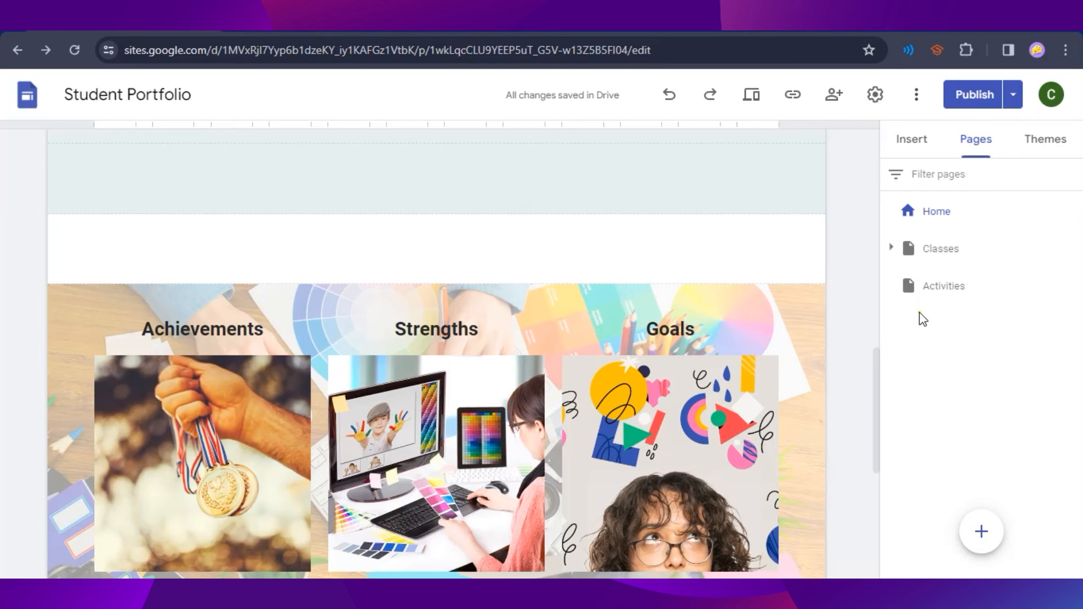
scroll(557, 471, up, 5)
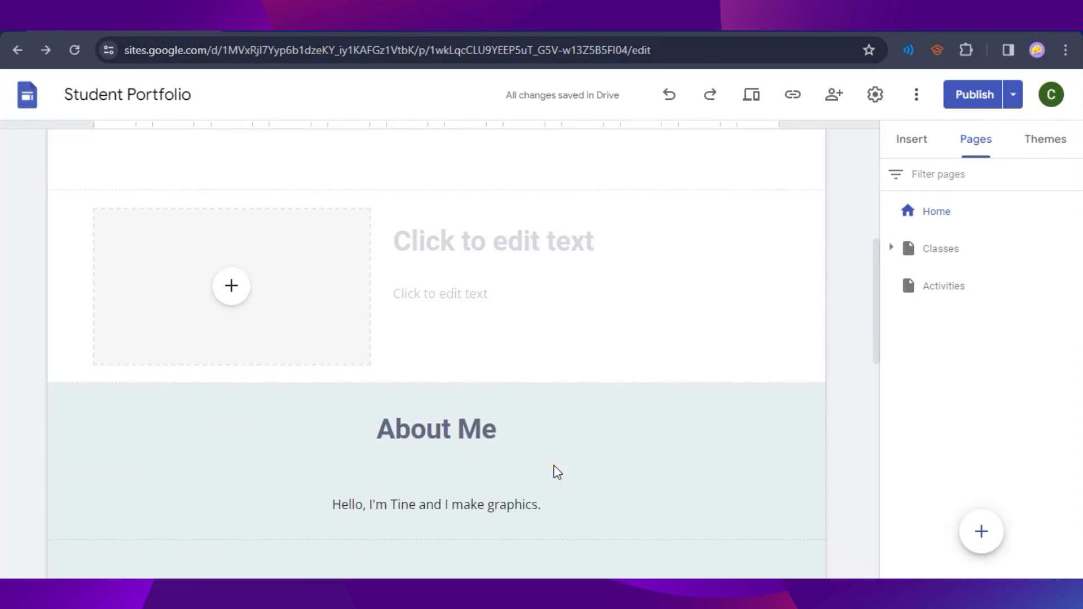
scroll(558, 471, up, 6)
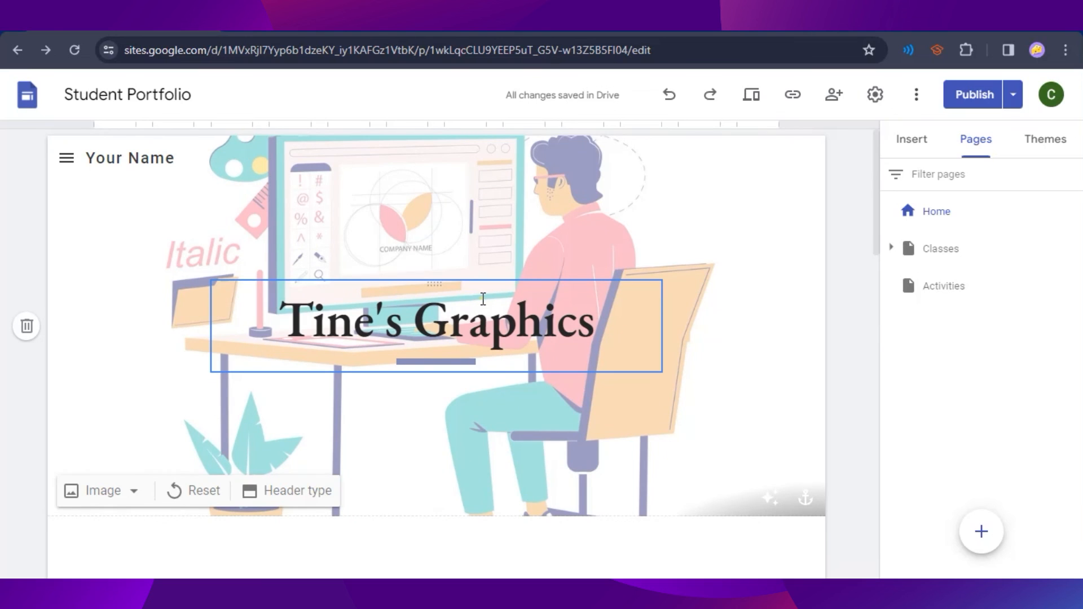